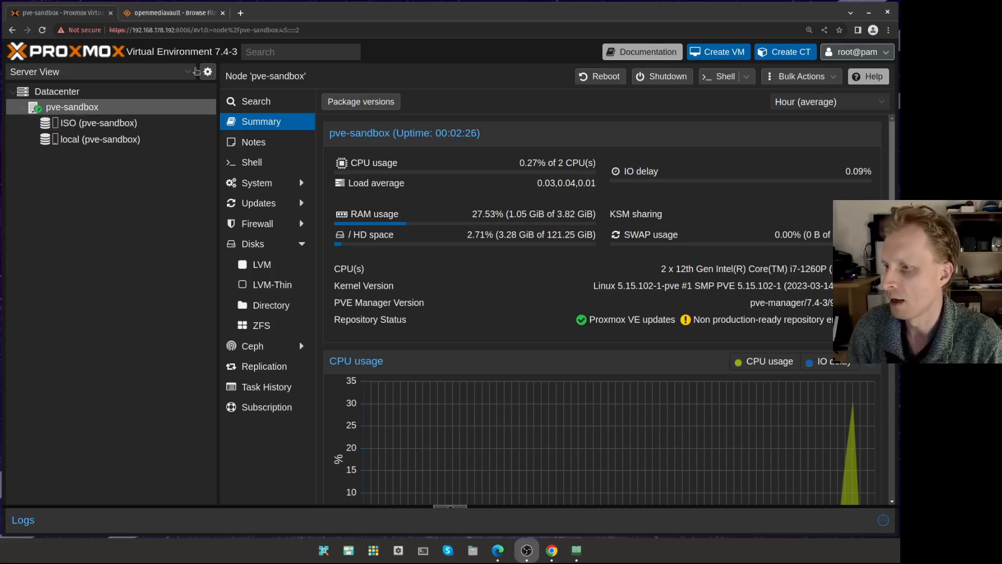
- Open the openmediavault 6.0.24 release folder on SourceForge
left_click(185, 15)
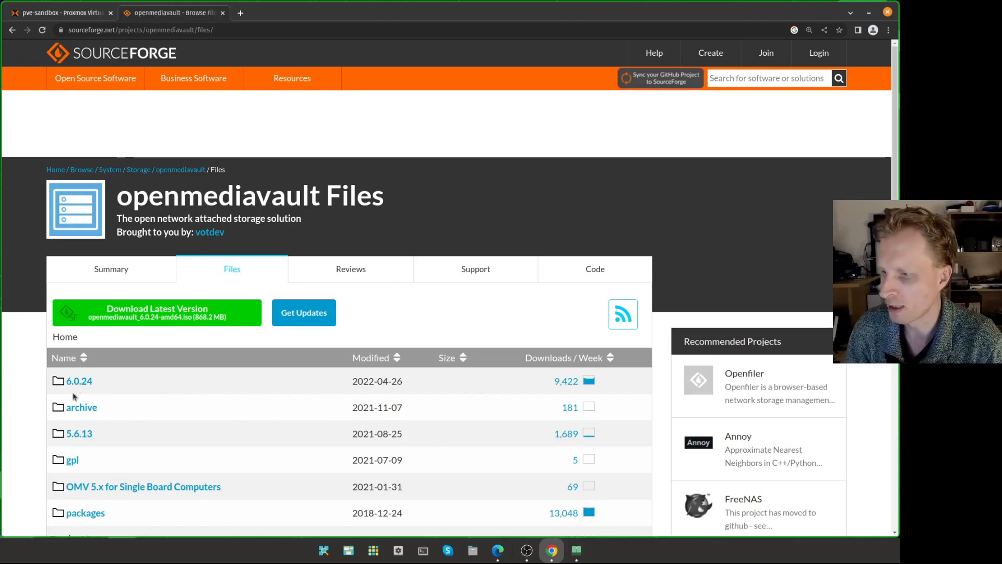
left_click_drag(419, 392, 361, 393)
left_click(361, 393)
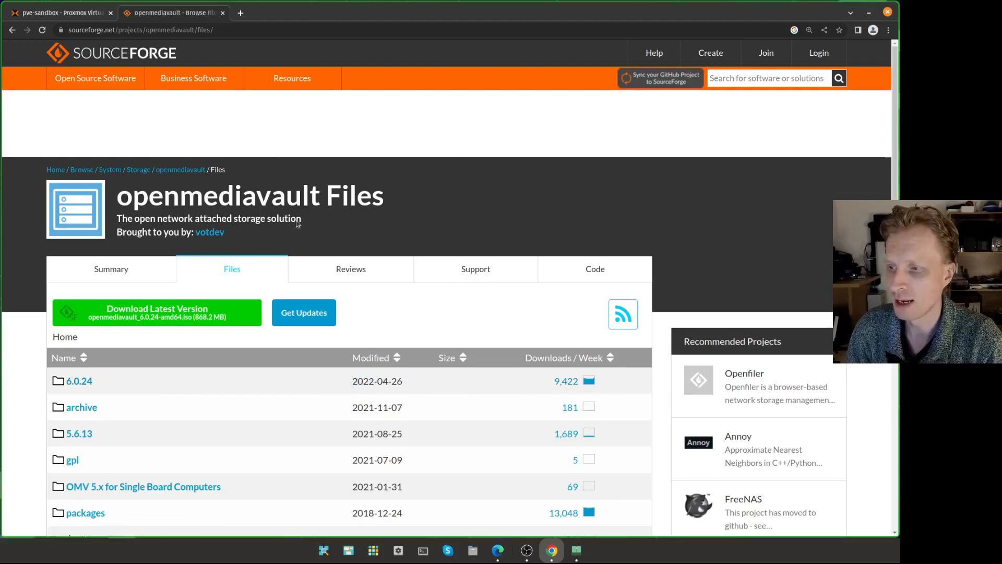
left_click(75, 386)
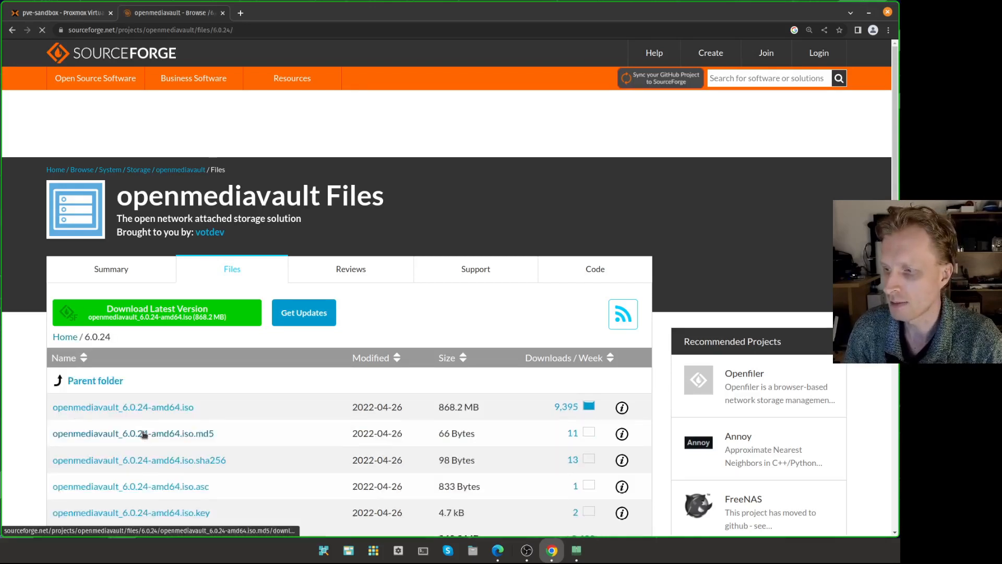
scroll(185, 423, "down", 2)
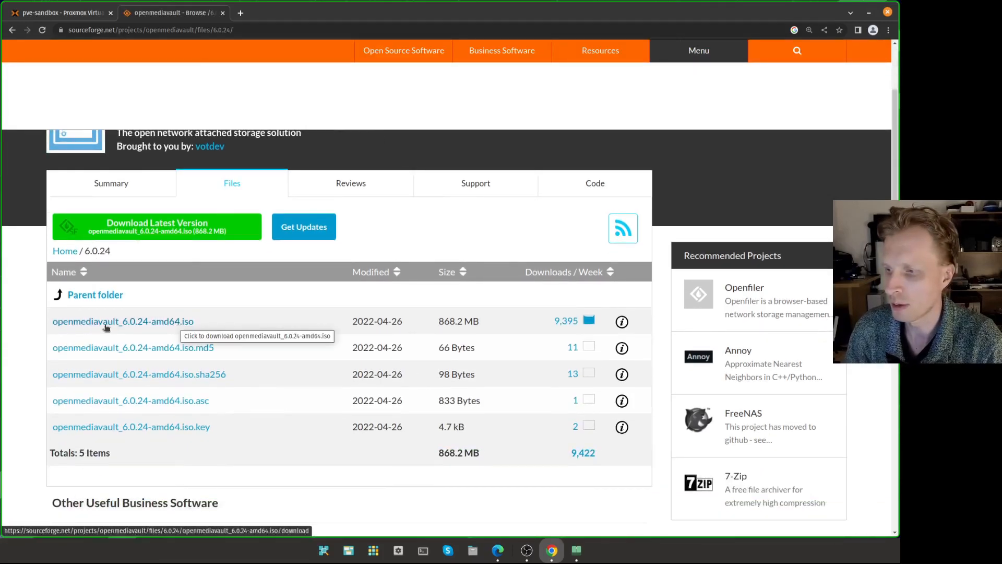
- Copy the openmediavault_6.0.24-amd64.iso download link and return to the Proxmox VE tab
right_click(176, 324)
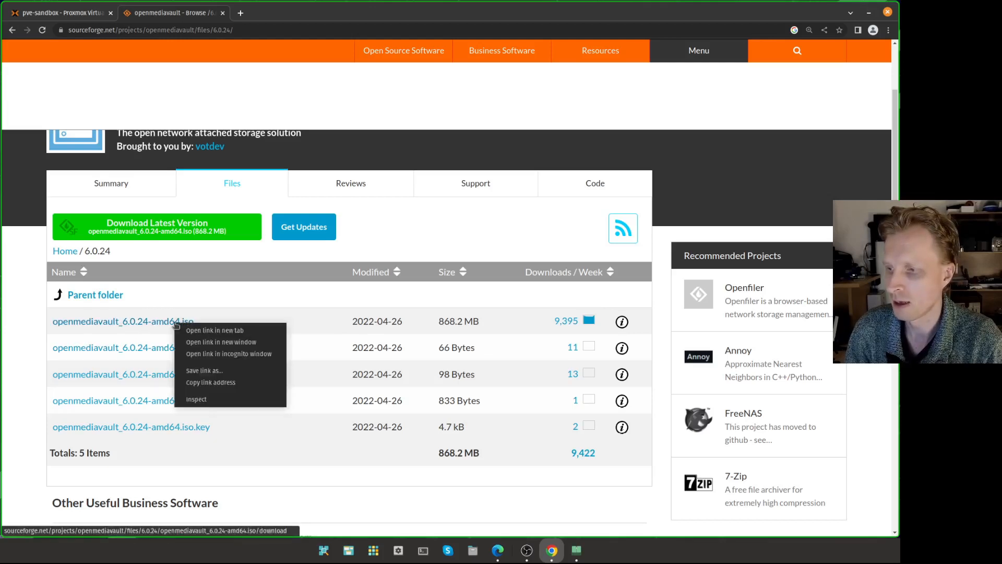
left_click(219, 383)
left_click(75, 15)
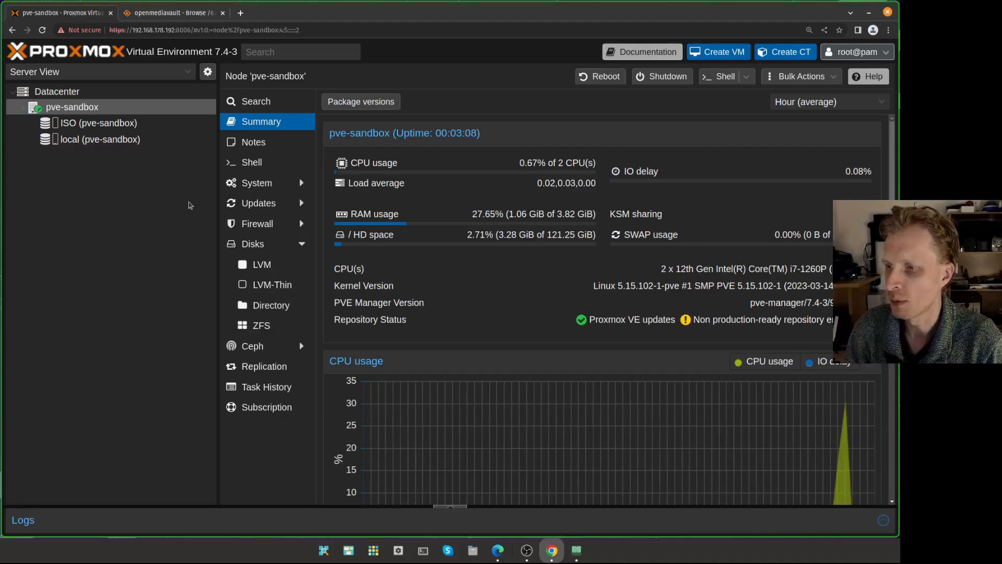
- Change the ISO storage's content to ISO image and Container template, dropping Disk image
left_click(99, 124)
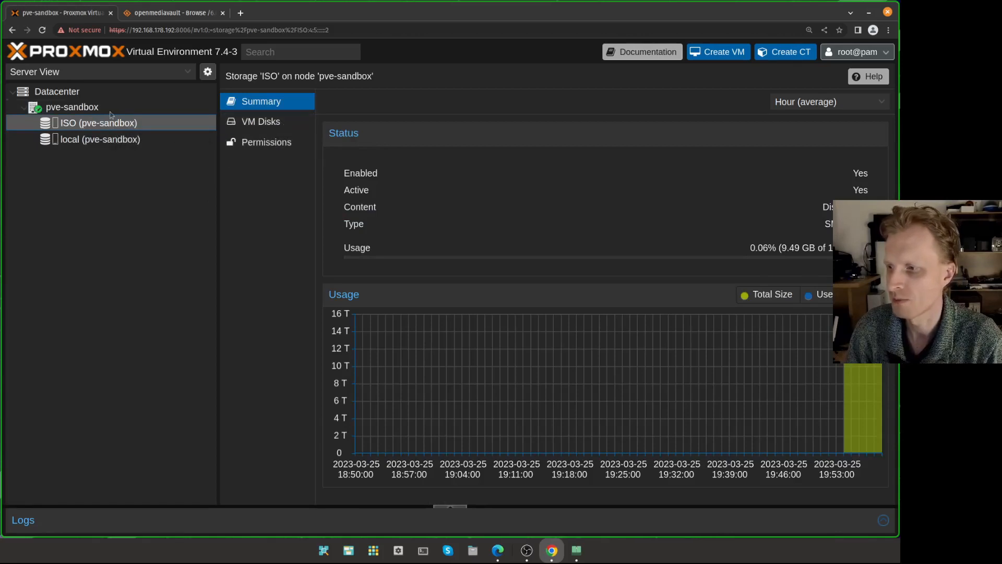
left_click(120, 92)
double_click(367, 146)
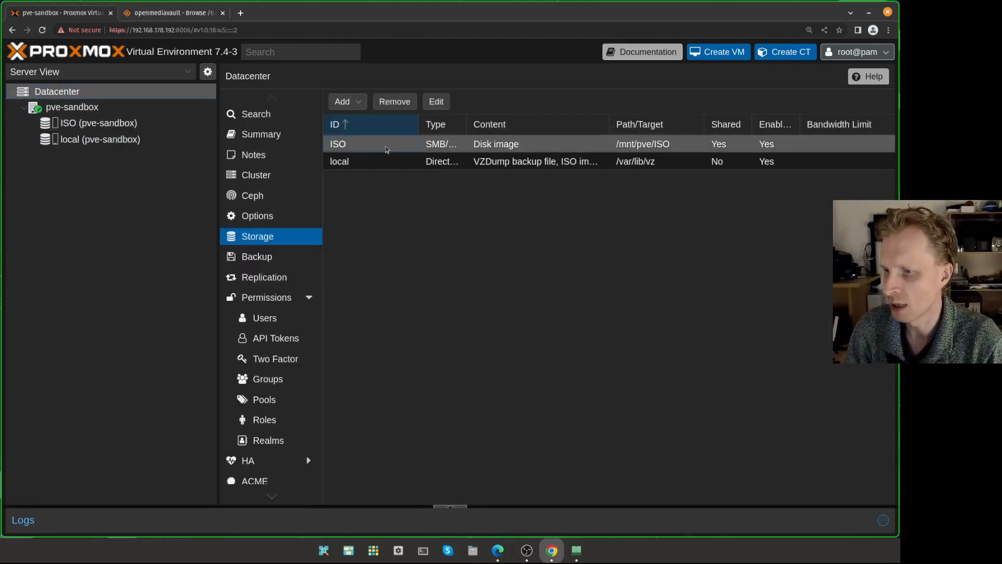
left_click(572, 299)
left_click(577, 330)
left_click(577, 347)
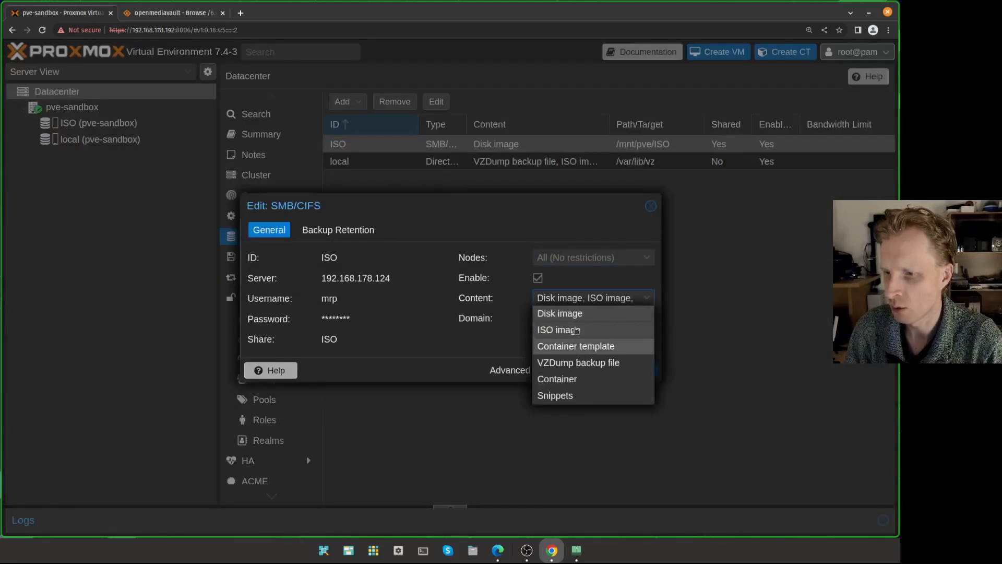
left_click(564, 318)
left_click(517, 335)
left_click(573, 369)
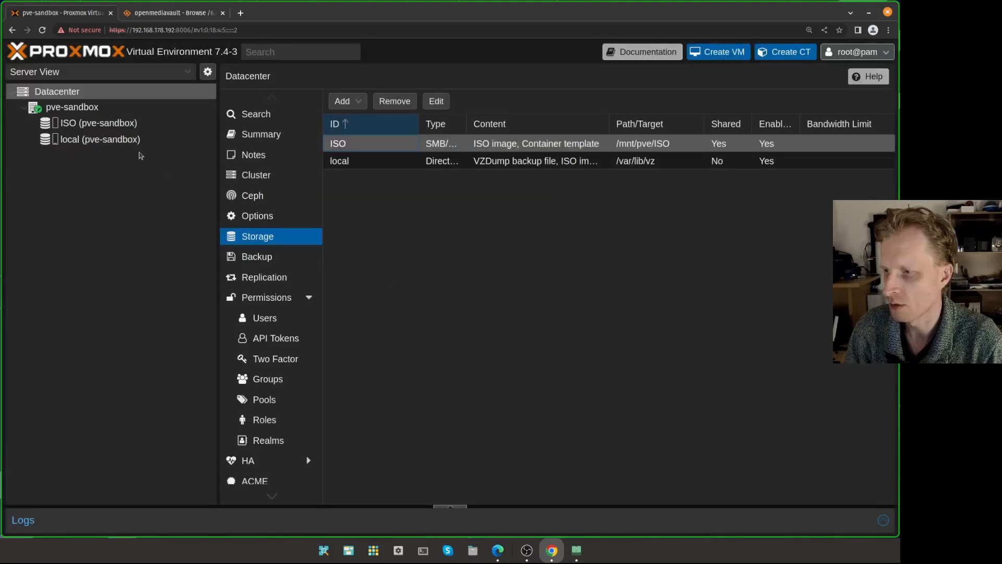
- Paste the copied SourceForge ISO link into the ISO storage's Download from URL form and query it
left_click(112, 125)
left_click(269, 121)
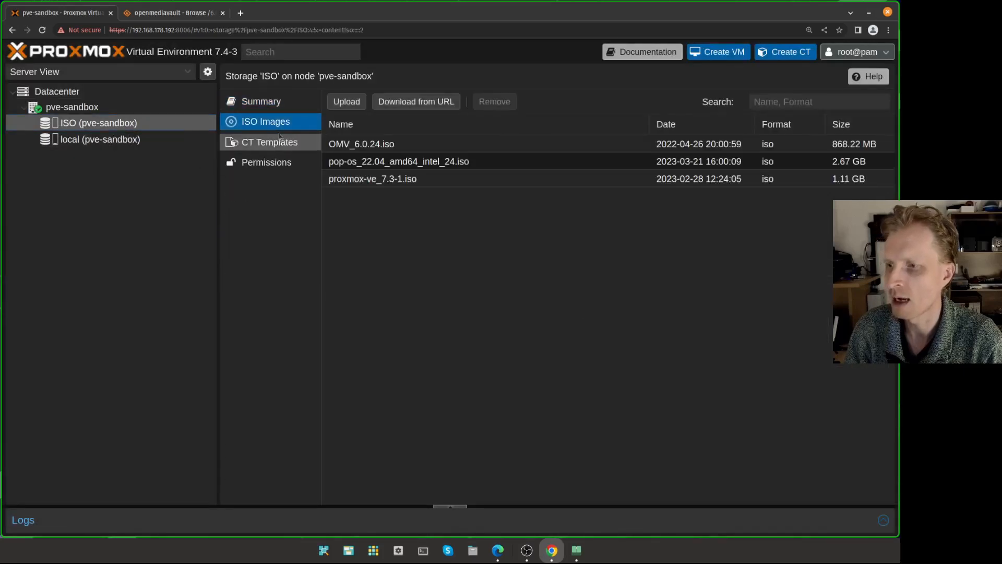
left_click(414, 103)
key("ctrl+v")
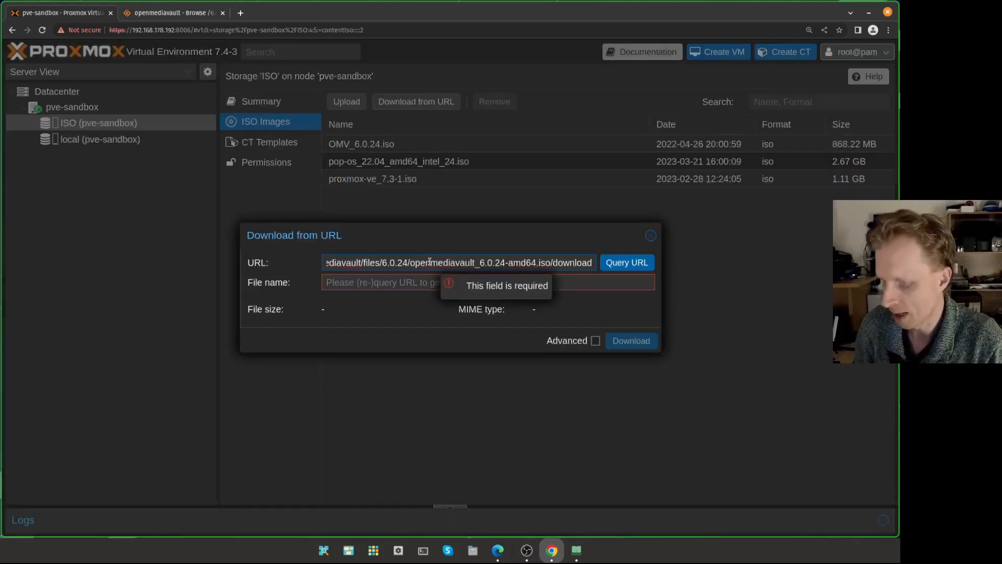
left_click(632, 266)
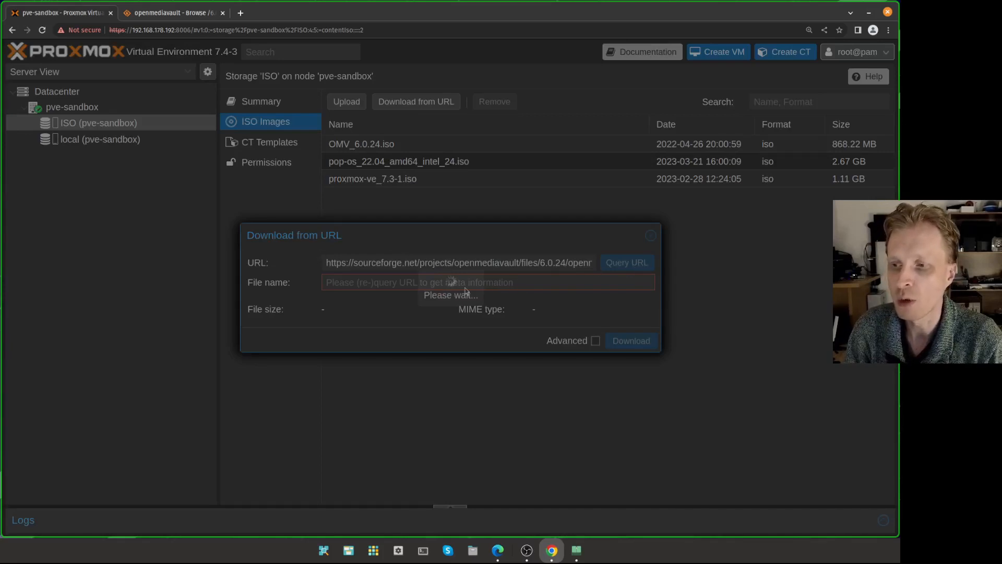
key("Escape")
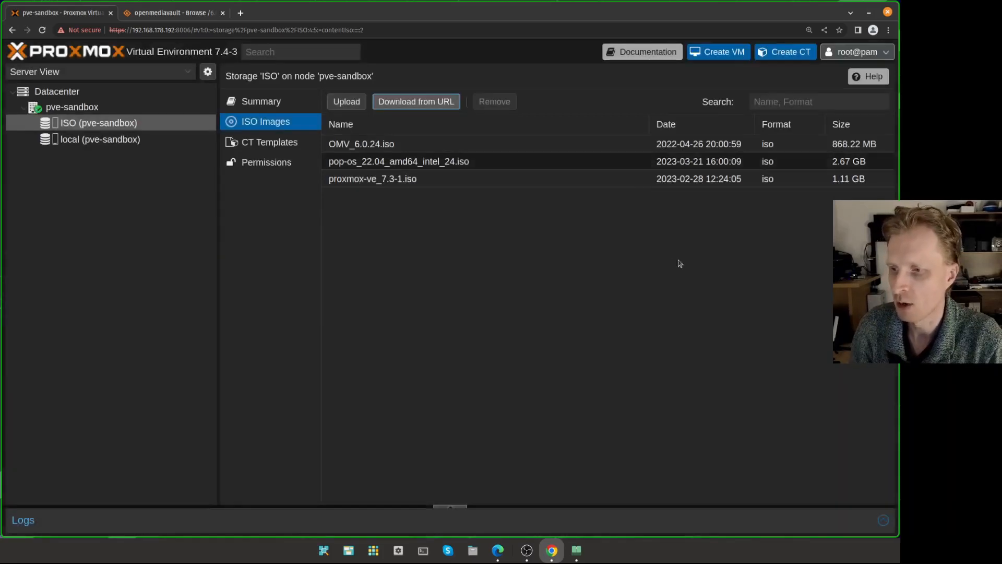
left_click(424, 102)
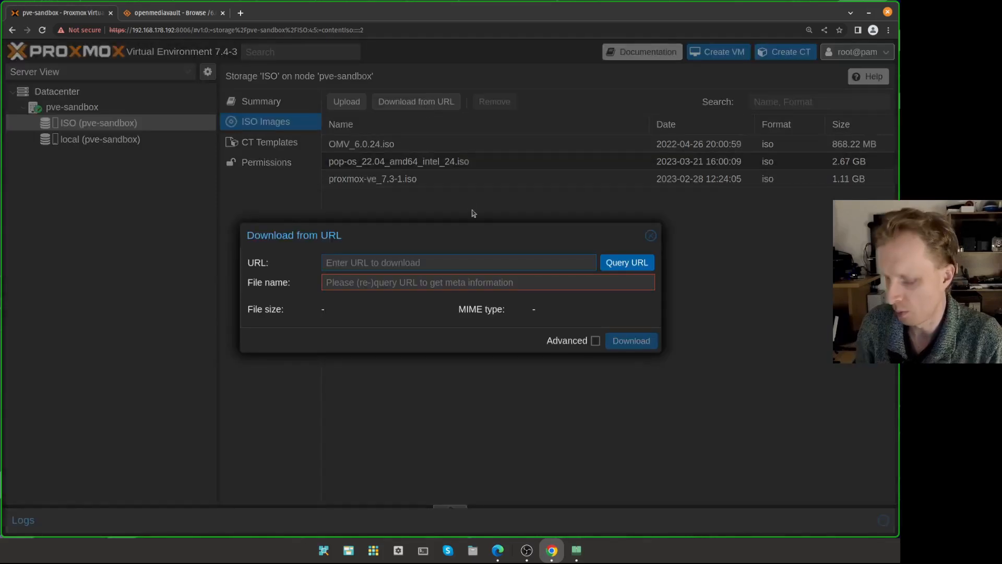
key("ctrl+v")
left_click(633, 266)
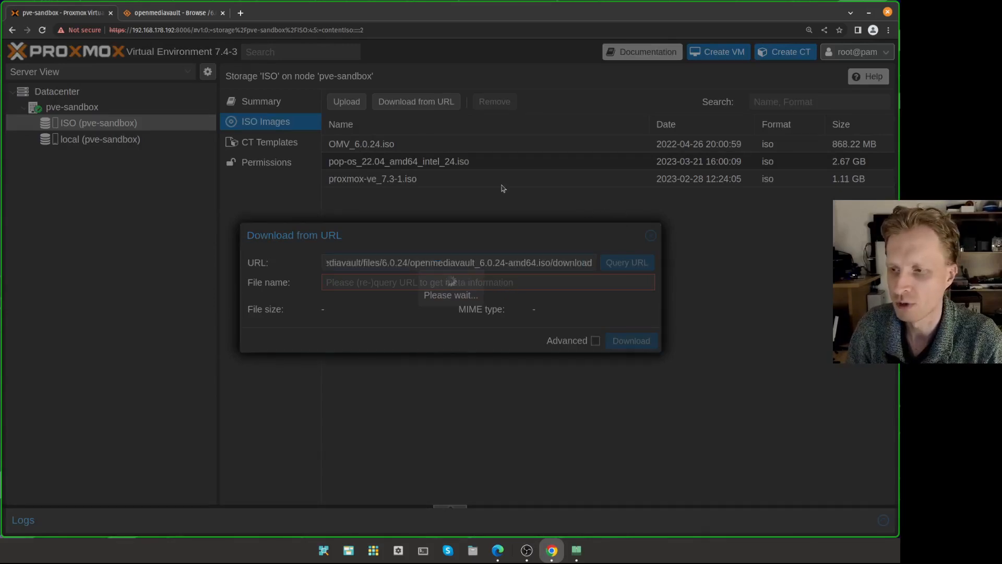
- Set the download file name to OMV_6.iso, then close the form without downloading
left_click_drag(546, 263, 594, 260)
left_click(520, 263)
left_click(577, 266)
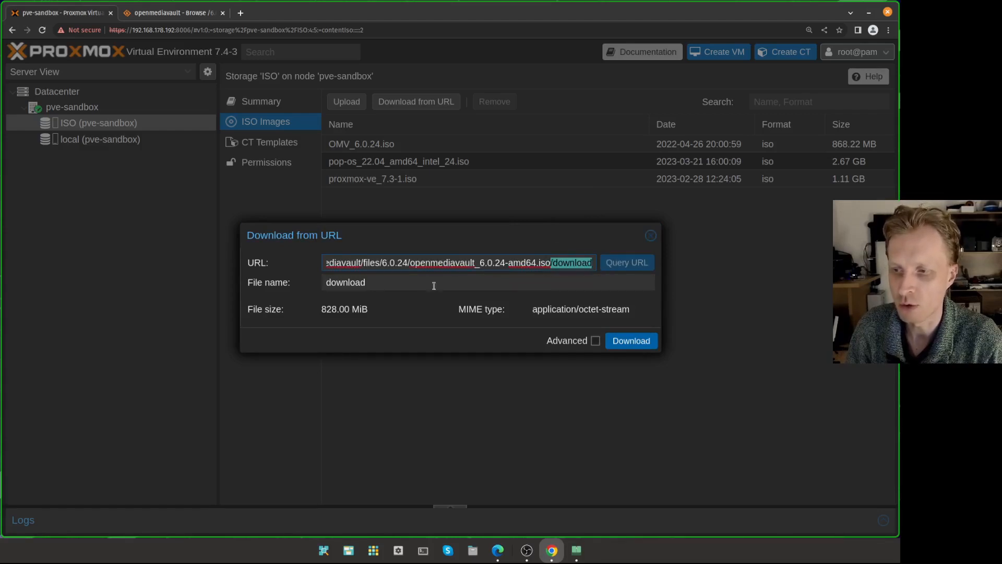
left_click(392, 287)
double_click(343, 284)
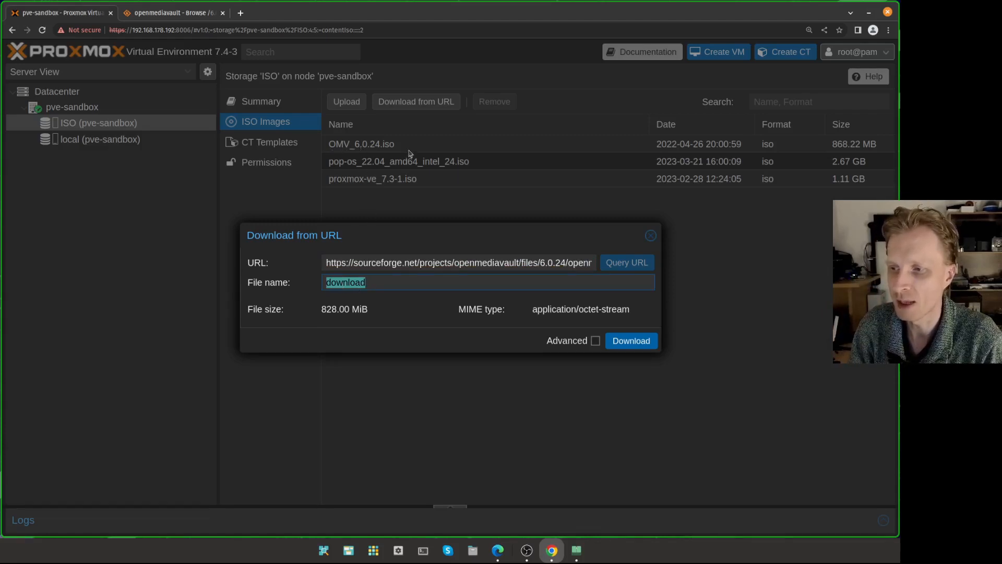
type("OMV_6")
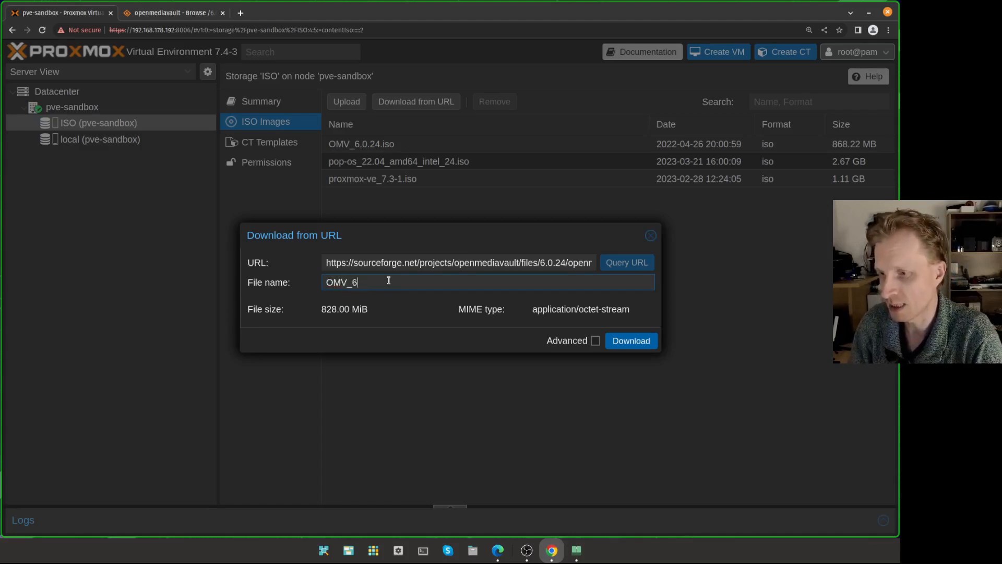
type(".iso")
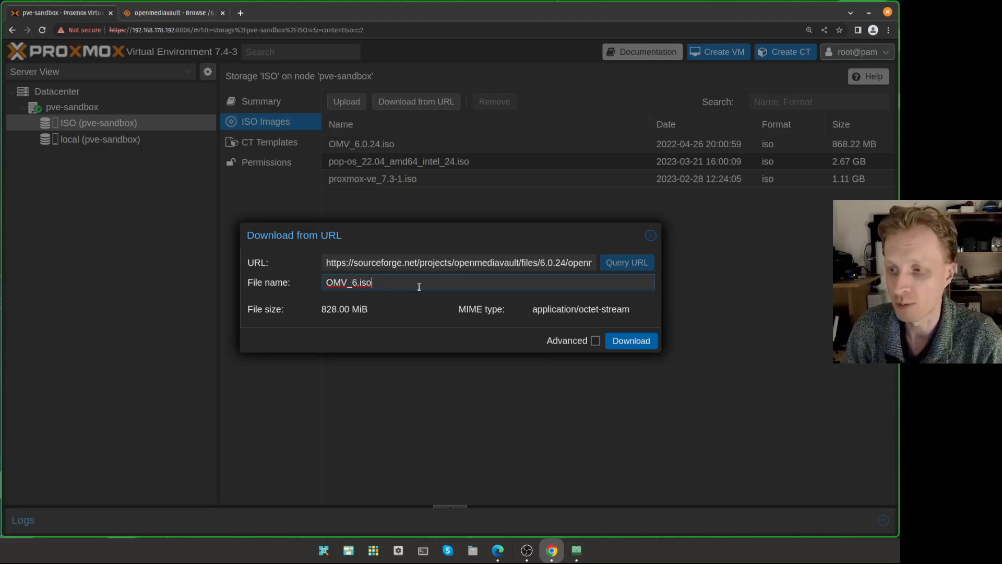
left_click(650, 235)
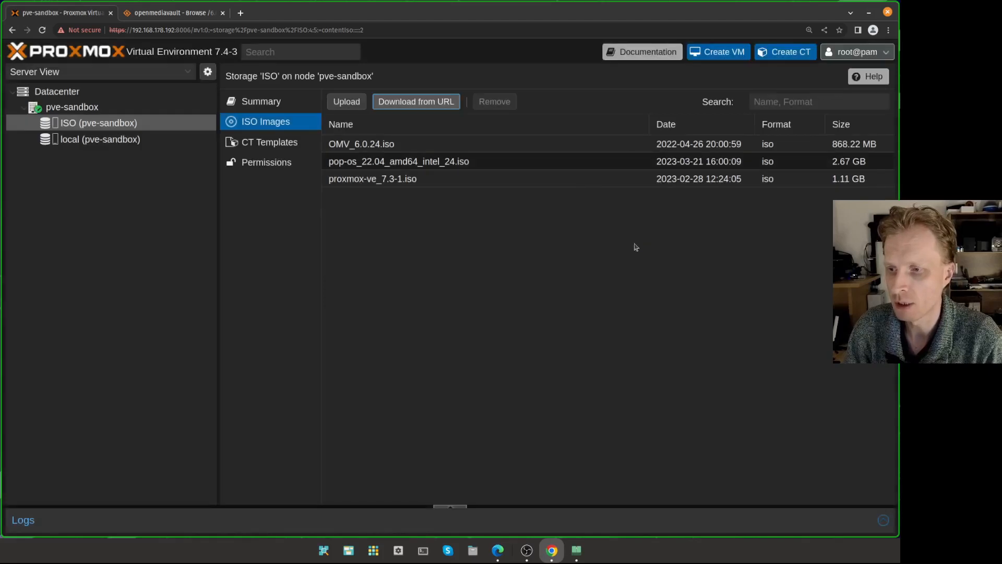
- Show the pve-sandbox node's Disks list and select the unused 274.88 GB /dev/sdb
left_click(403, 150)
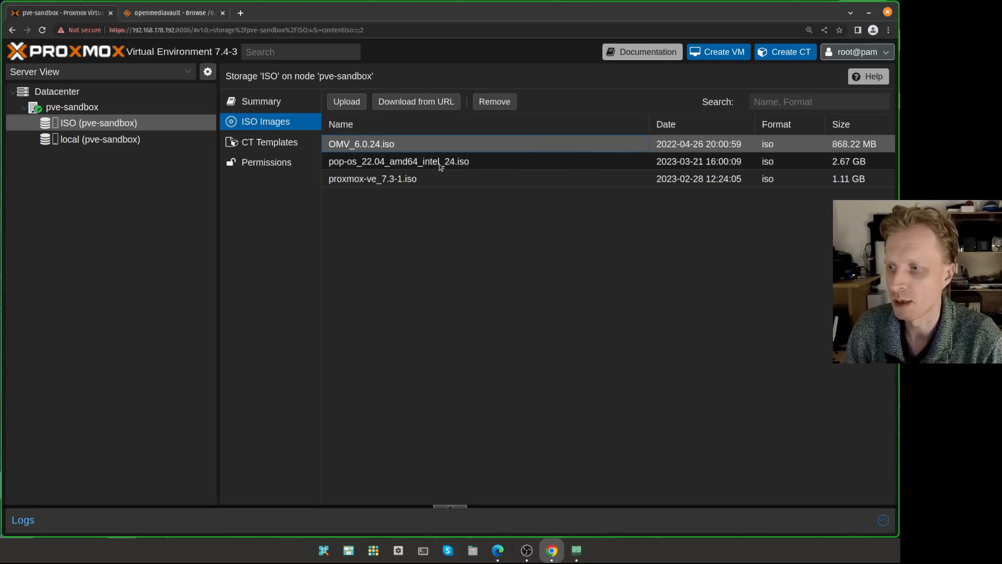
left_click(125, 107)
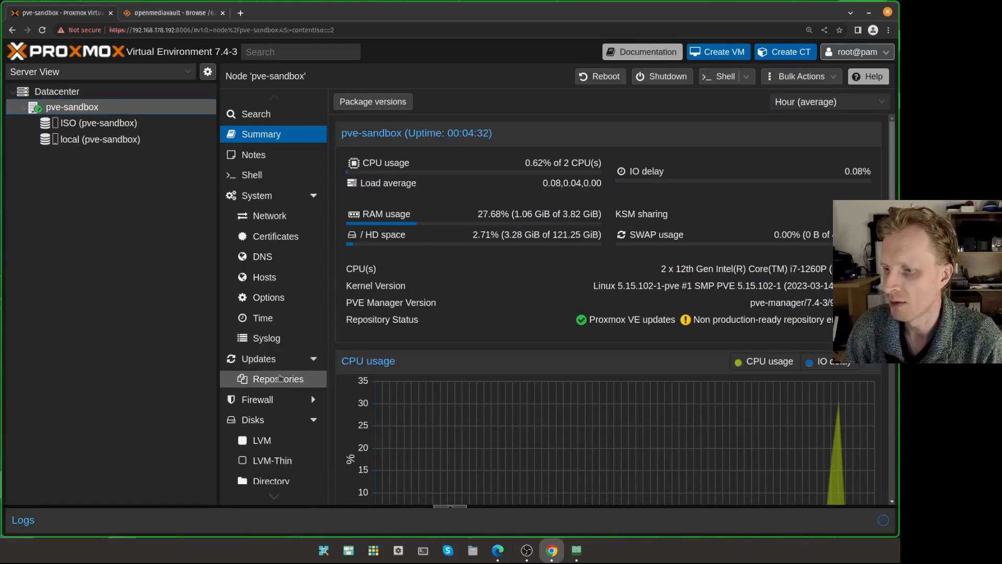
left_click(315, 196)
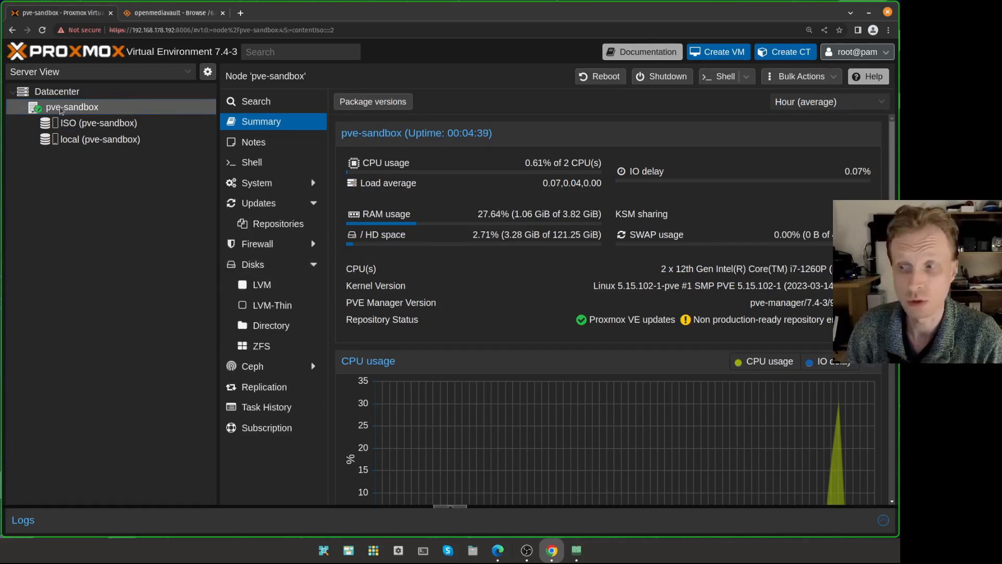
left_click(255, 265)
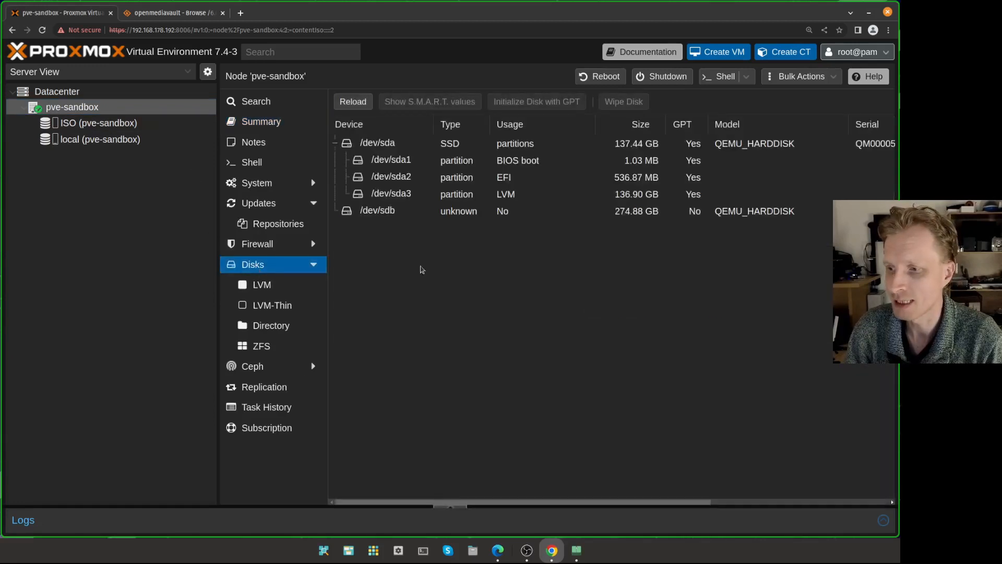
left_click(437, 211)
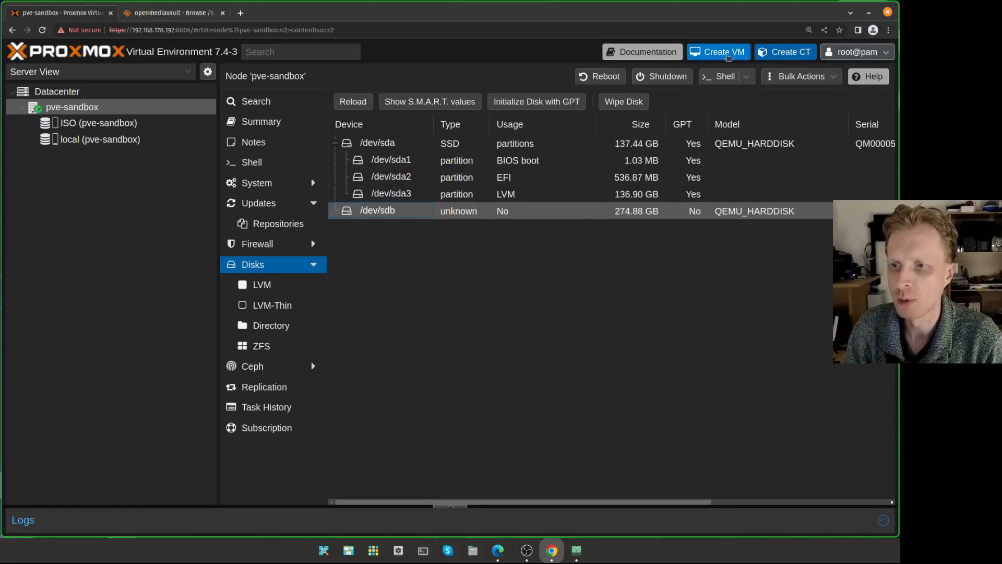
- Start a new VM with ID 100 named OMV-yt
left_click(723, 54)
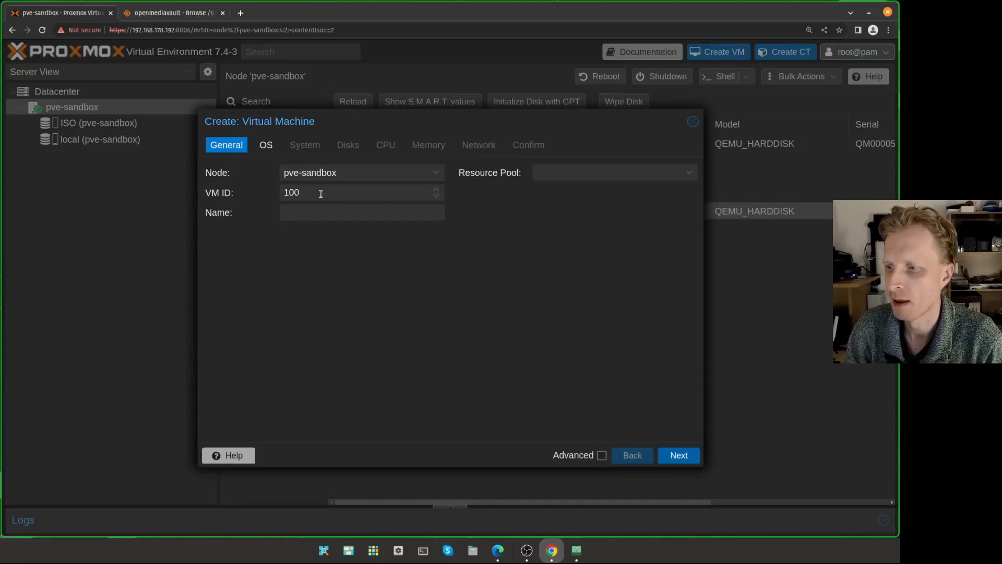
left_click_drag(321, 194, 258, 195)
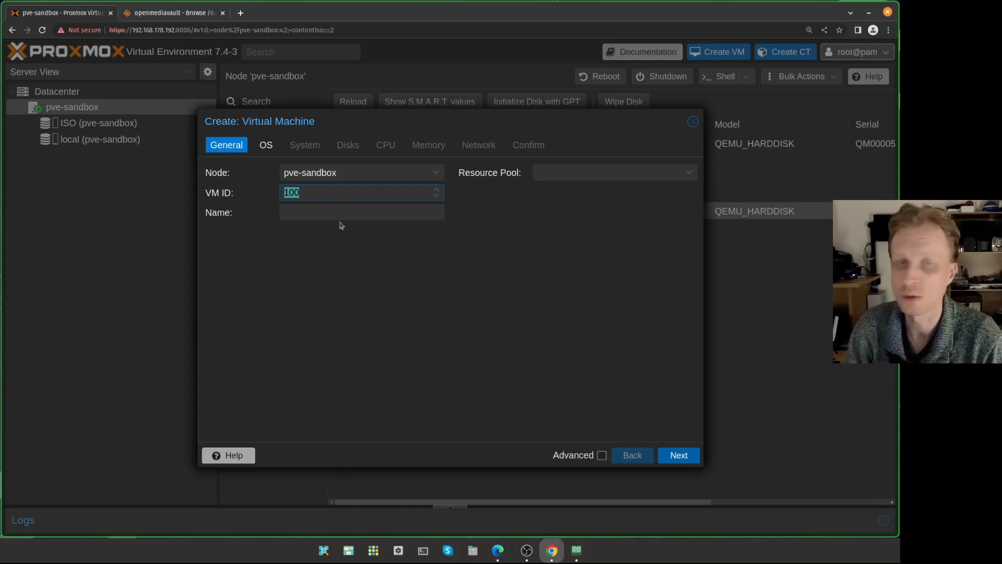
left_click(306, 214)
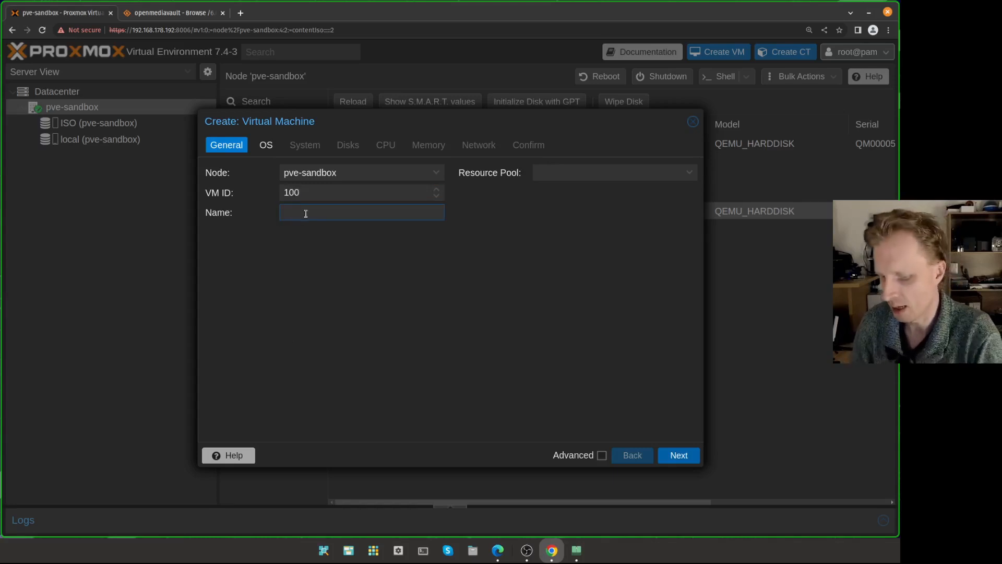
type("OMV-yt")
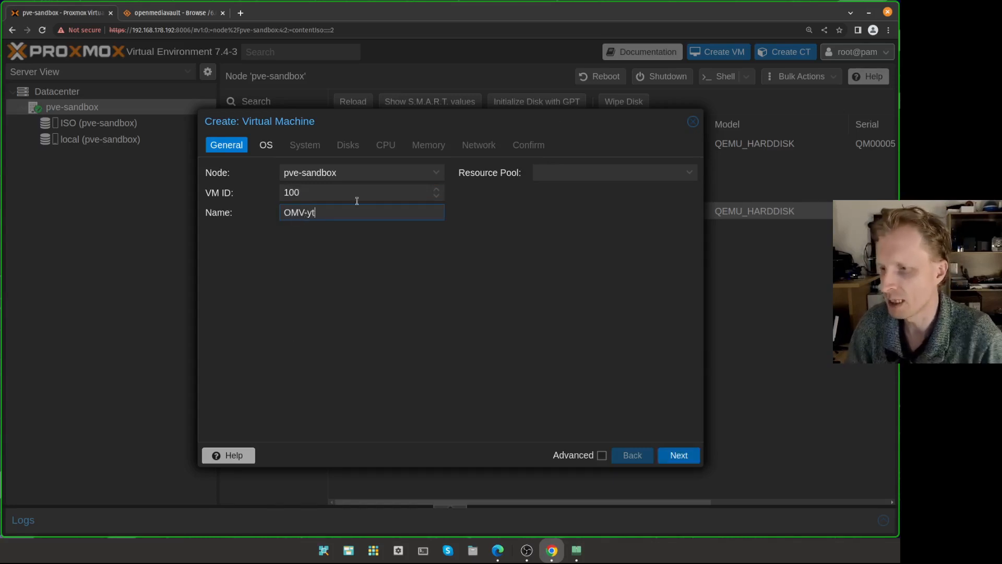
left_click(267, 145)
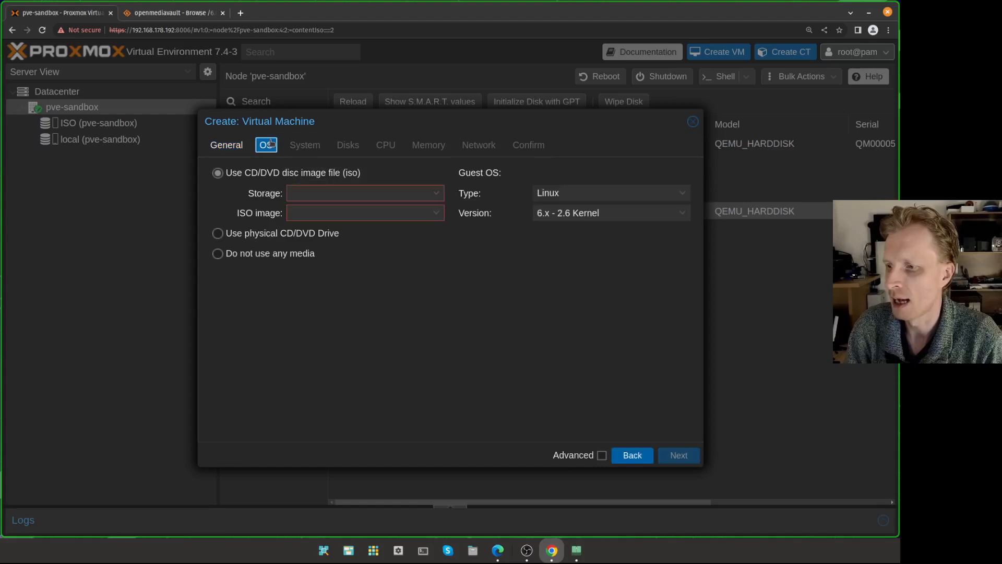
- Boot it from OMV_6.0.24.iso on the ISO storage, keeping the default system settings
left_click(339, 190)
left_click(315, 233)
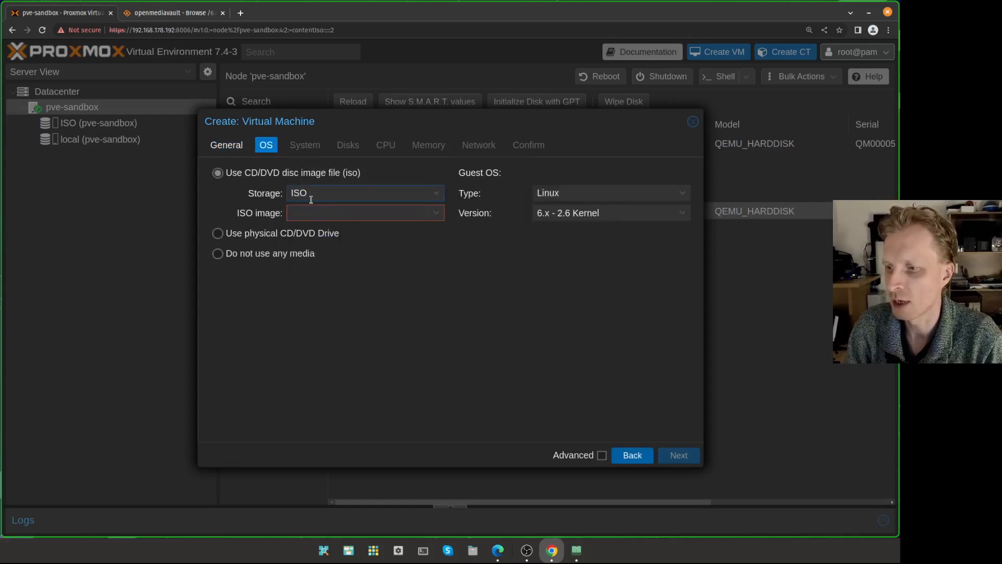
left_click(326, 213)
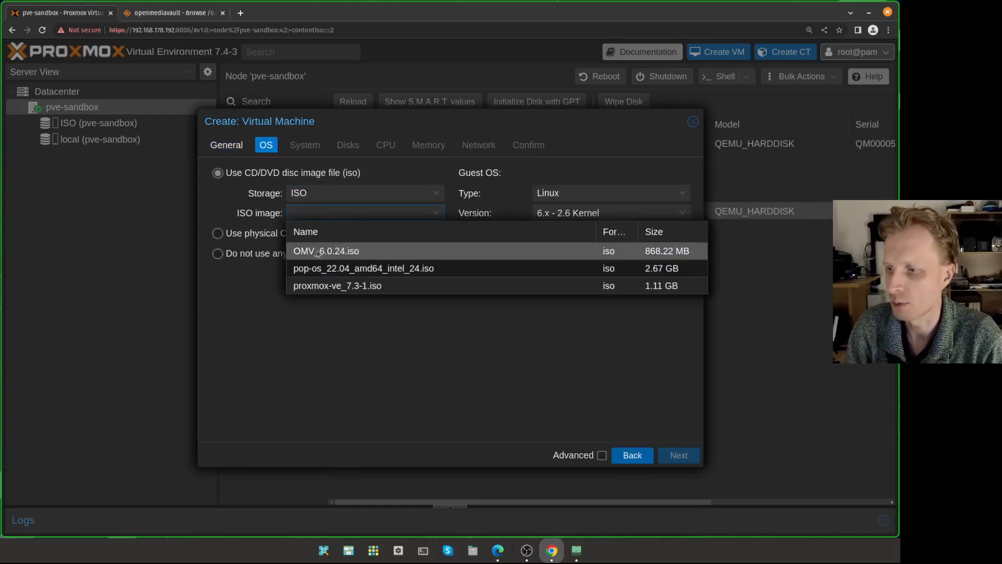
left_click(319, 253)
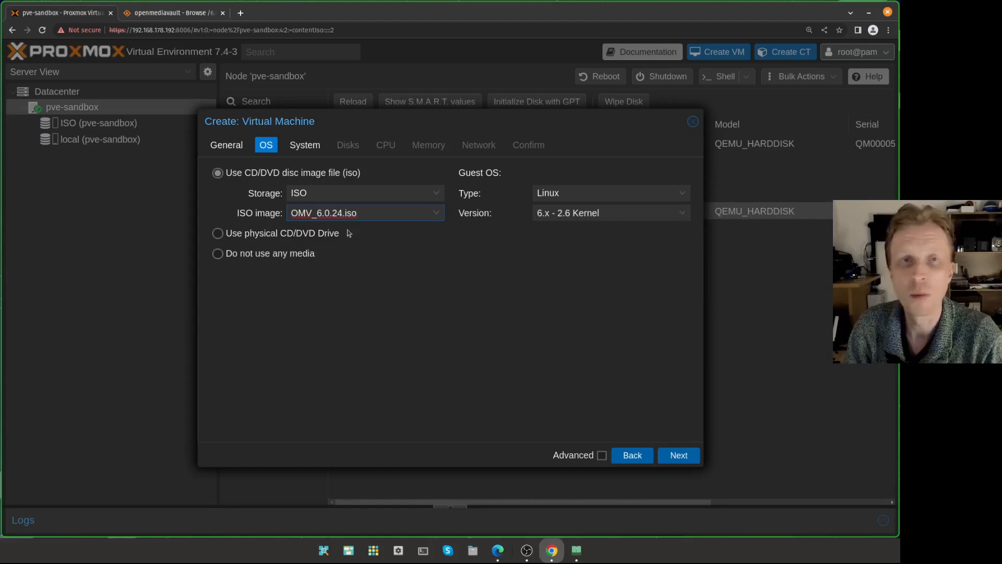
left_click(308, 145)
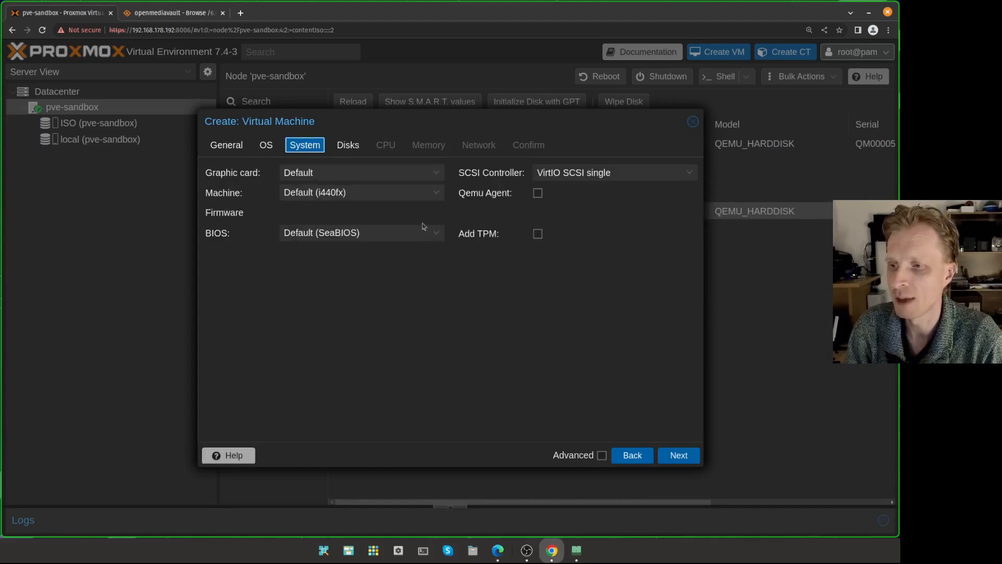
left_click(349, 146)
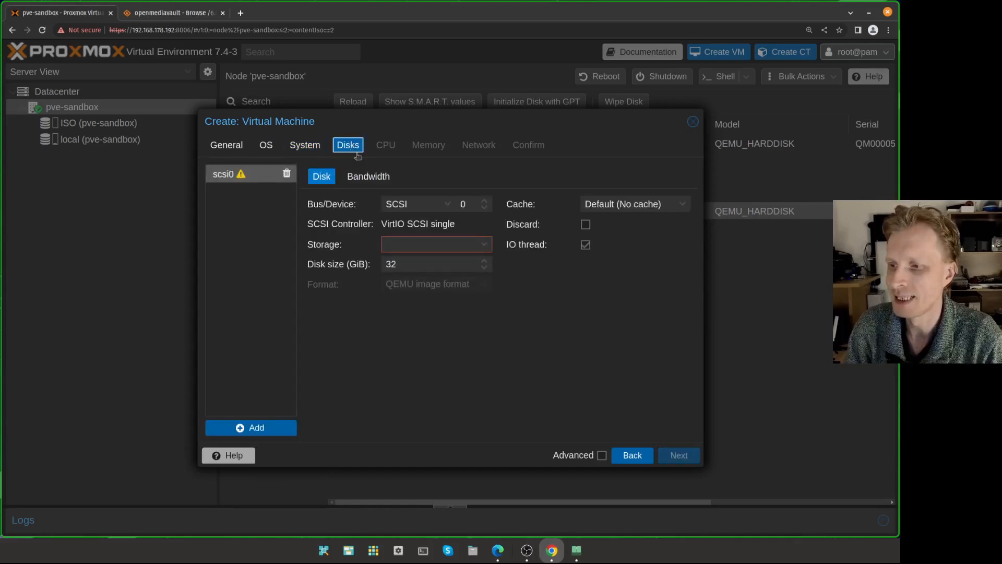
- Put the VM's disk on the local storage
left_click(481, 246)
key("Escape")
key("Escape")
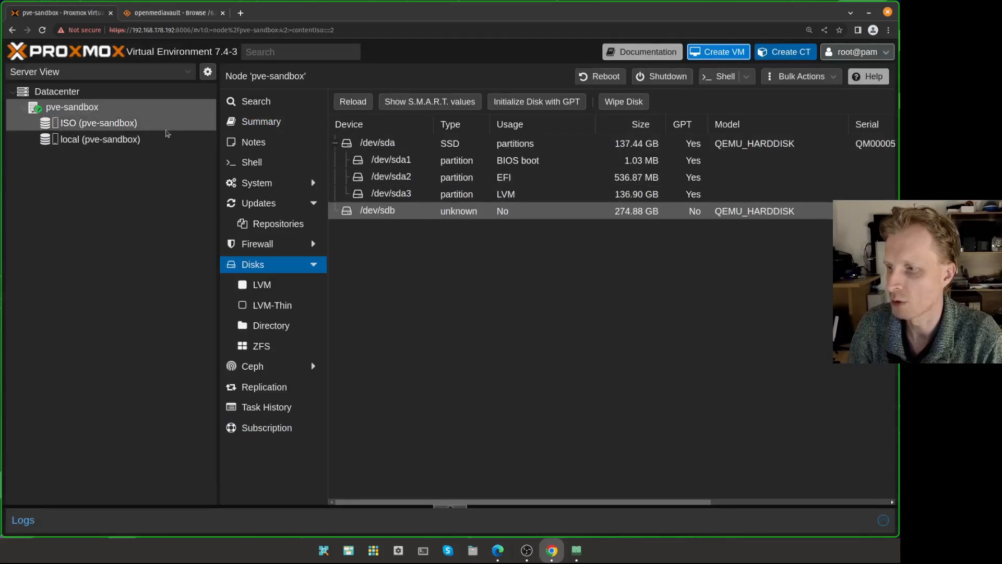
left_click(78, 97)
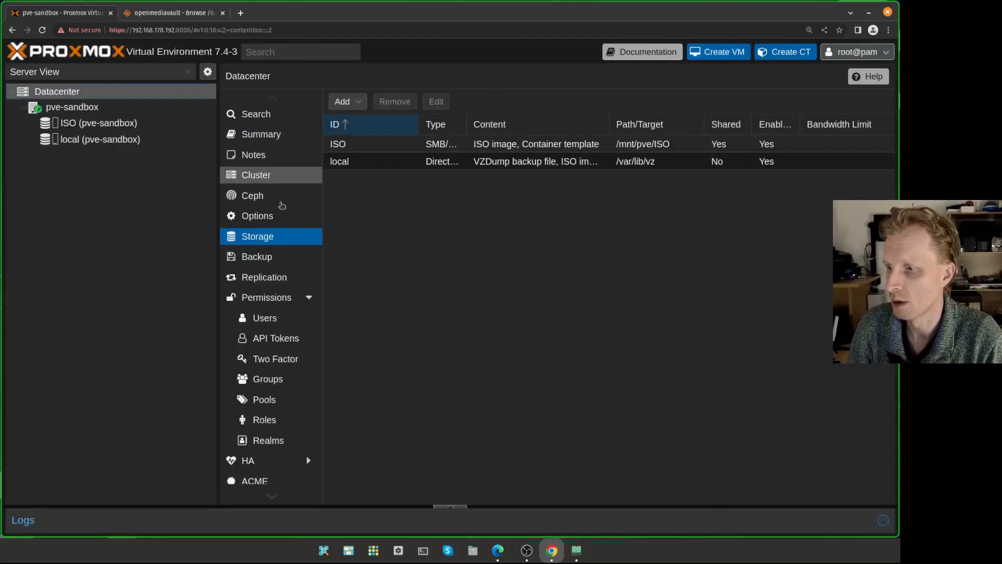
left_click(396, 161)
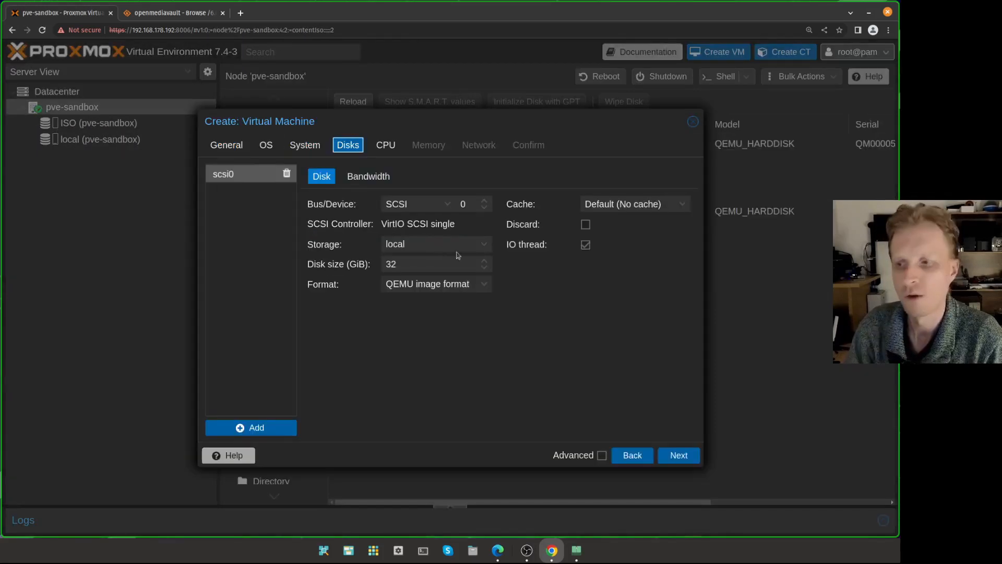
left_click(412, 245)
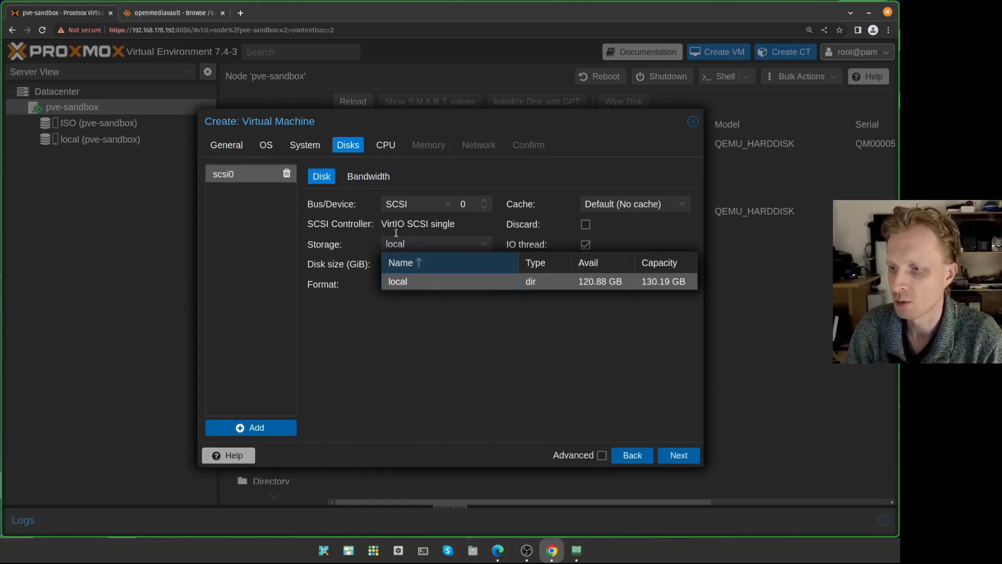
left_click(399, 286)
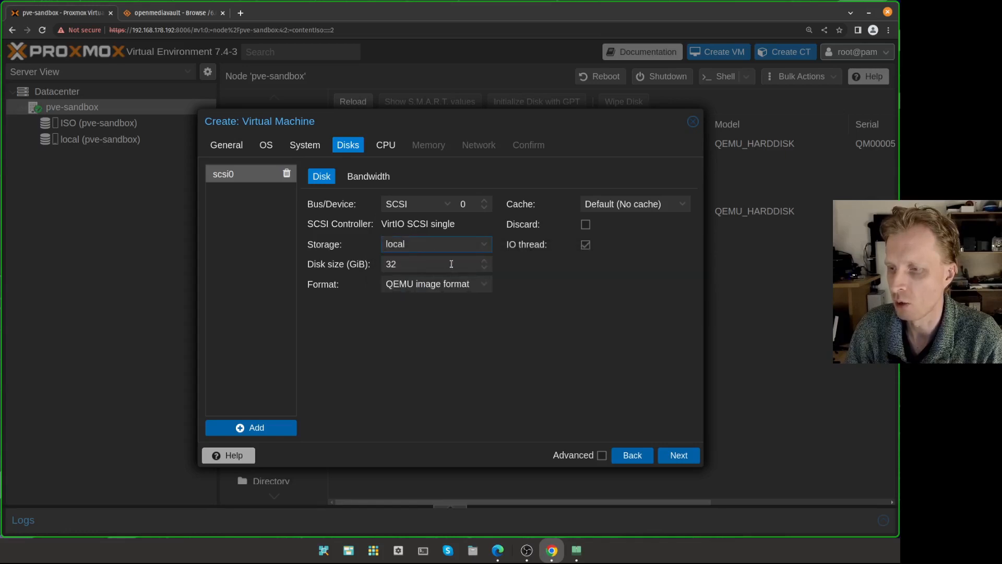
left_click_drag(452, 264, 358, 282)
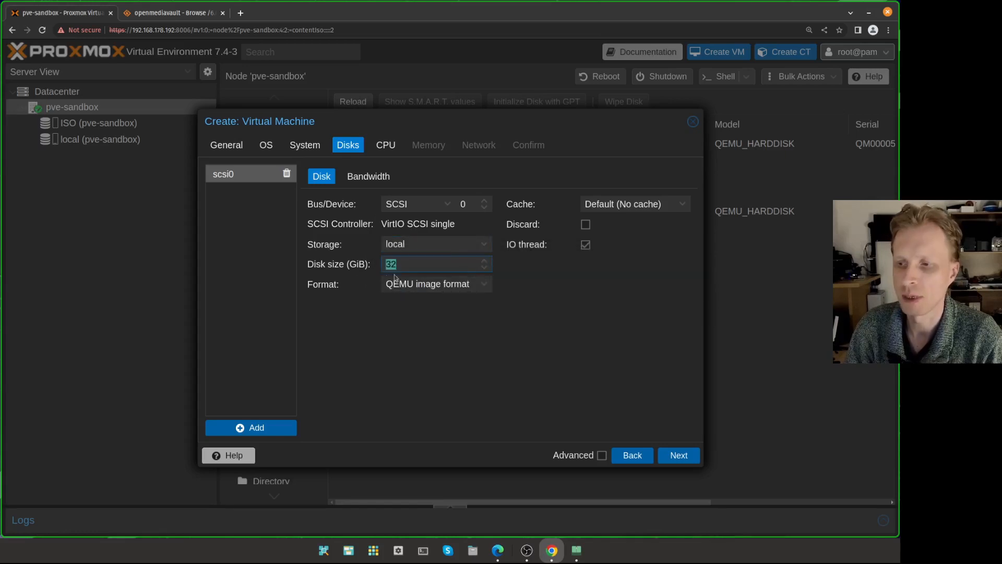
- Set the disk size to 8 GiB and its bus to SATA (sata0)
type("8")
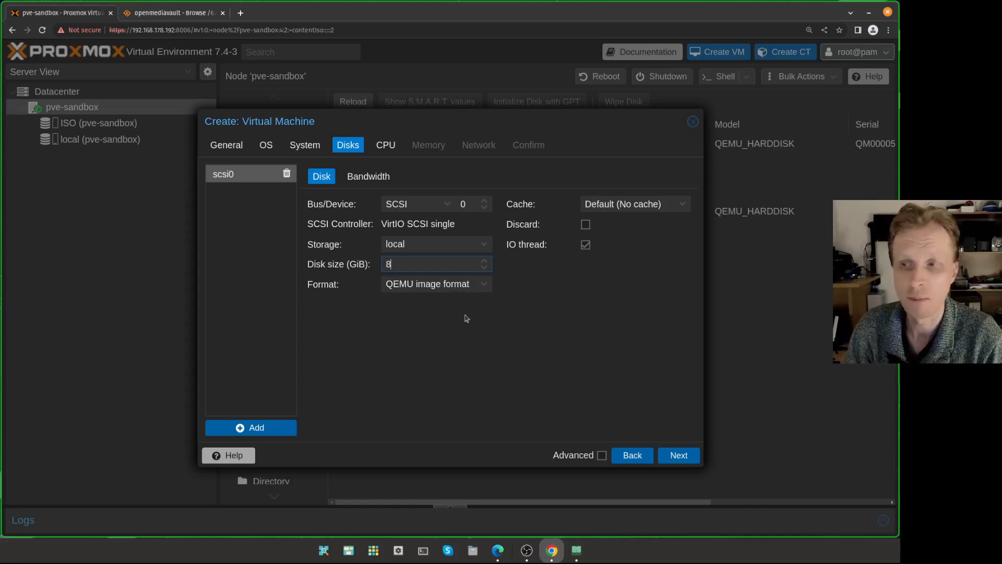
left_click(418, 204)
left_click(405, 236)
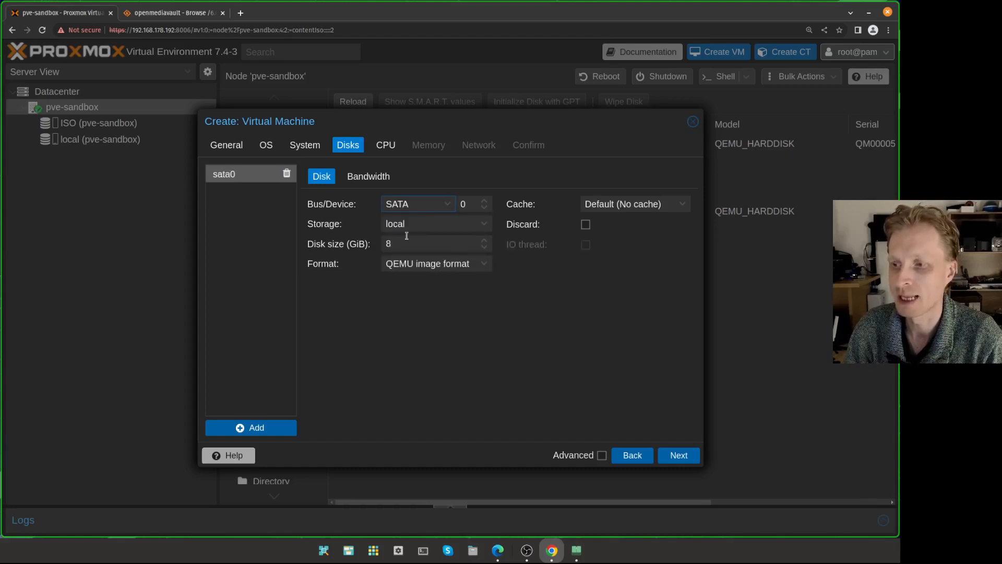
left_click(425, 204)
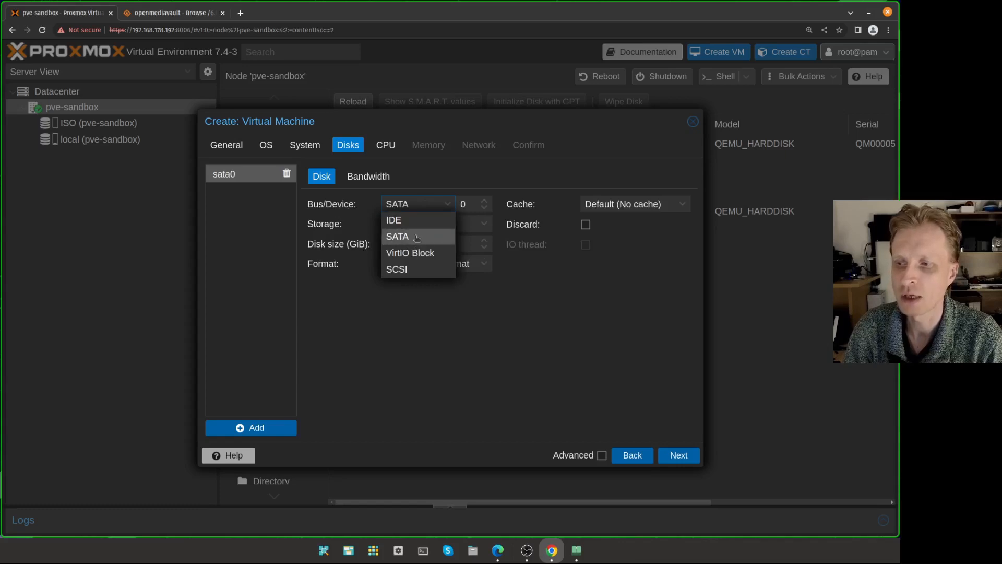
left_click(406, 270)
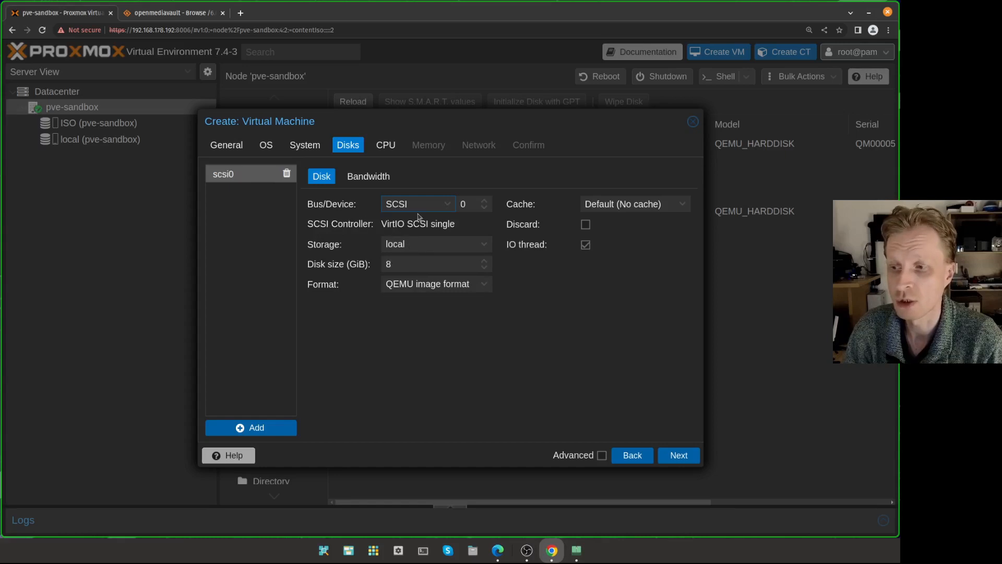
left_click(417, 204)
left_click(412, 236)
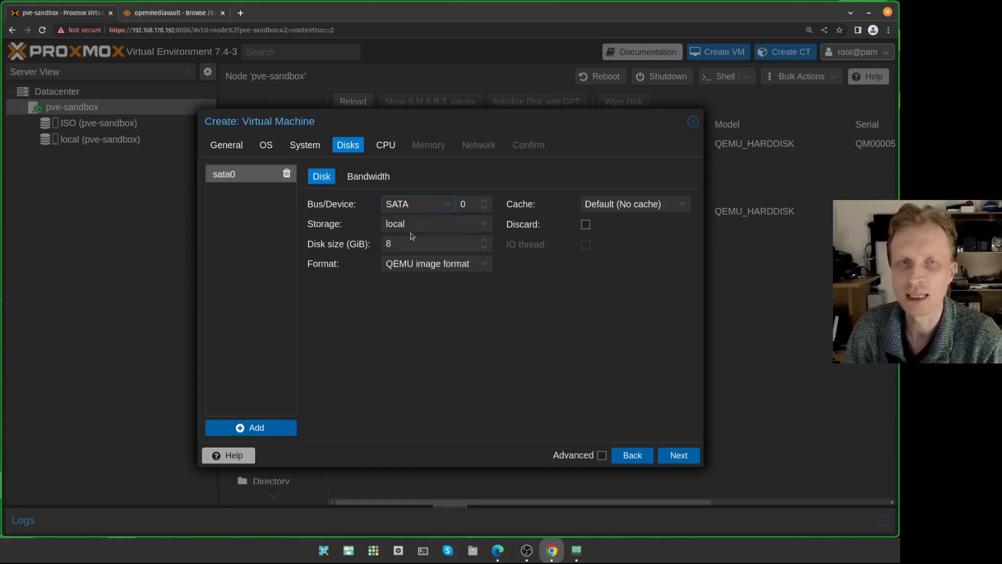
left_click(416, 204)
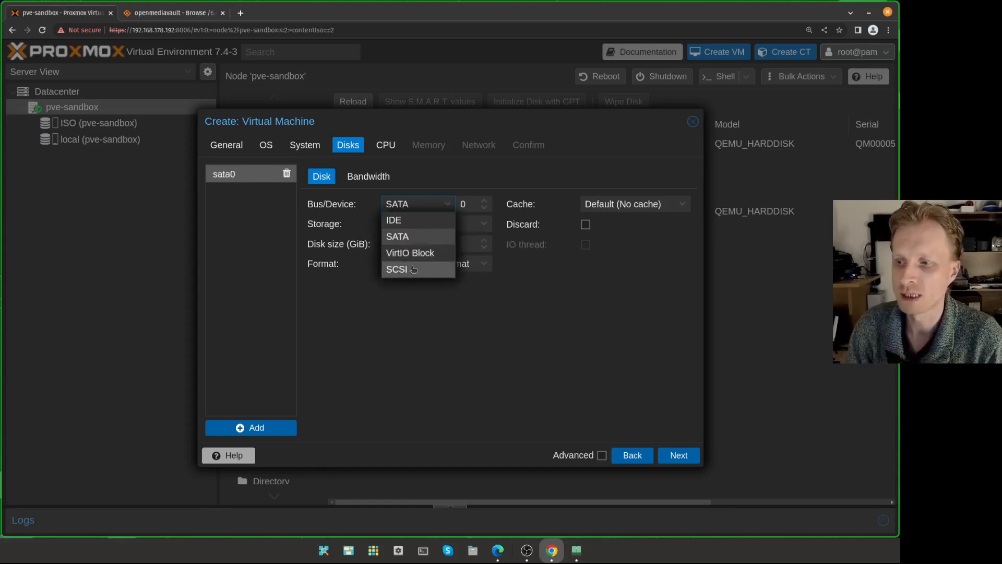
left_click(409, 239)
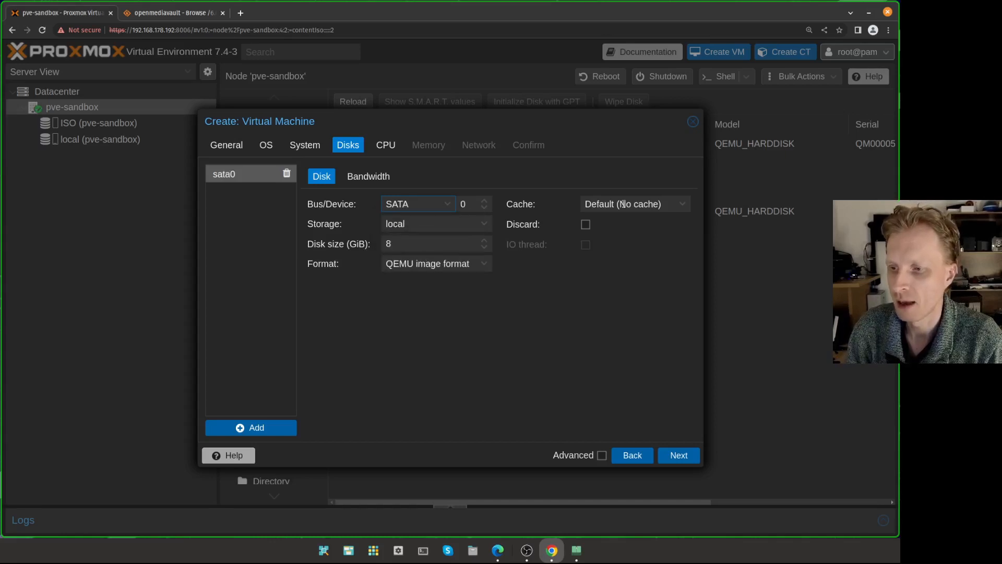
- Give the VM 2 CPU cores
left_click(390, 148)
left_click_drag(316, 195, 233, 198)
type("2")
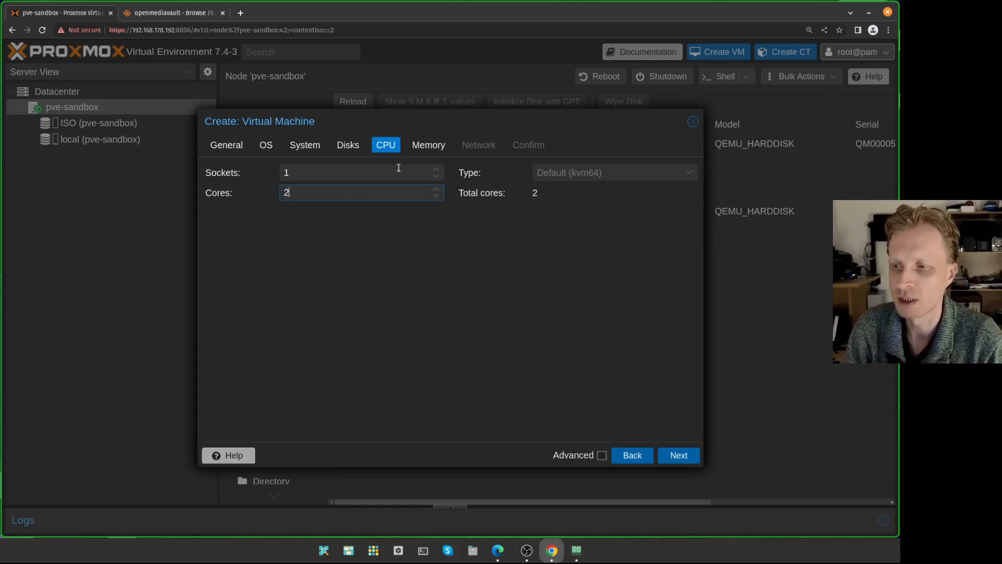
- Set memory to 4096 MiB with a 2048 MiB minimum, keep default networking, and reach Confirm
left_click(427, 147)
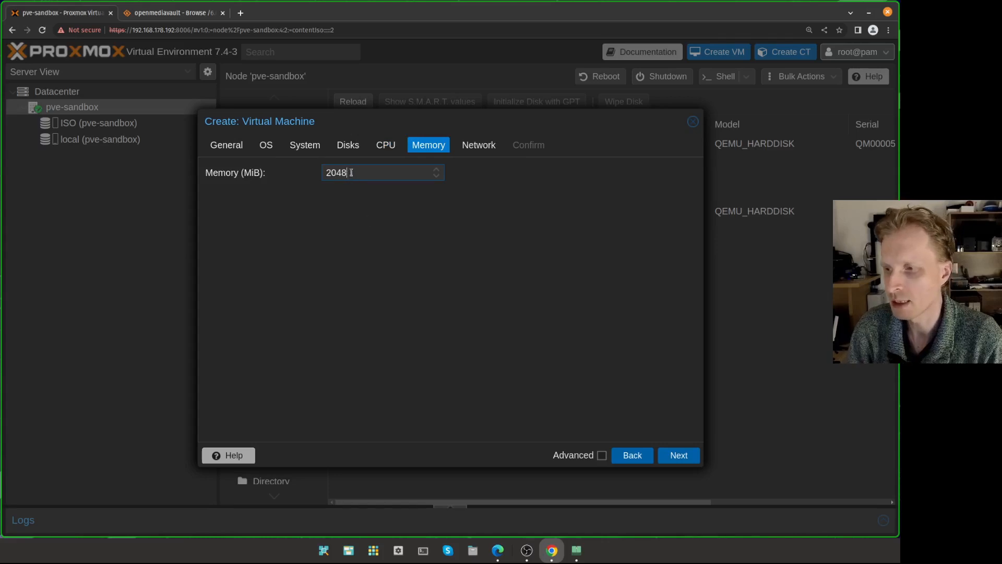
type("4096")
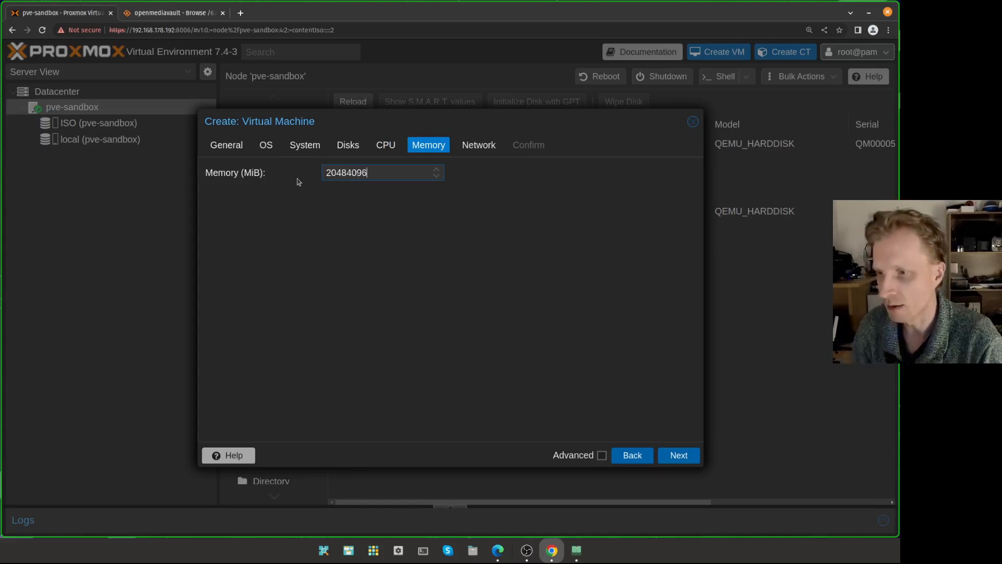
key("ctrl+a")
type("409")
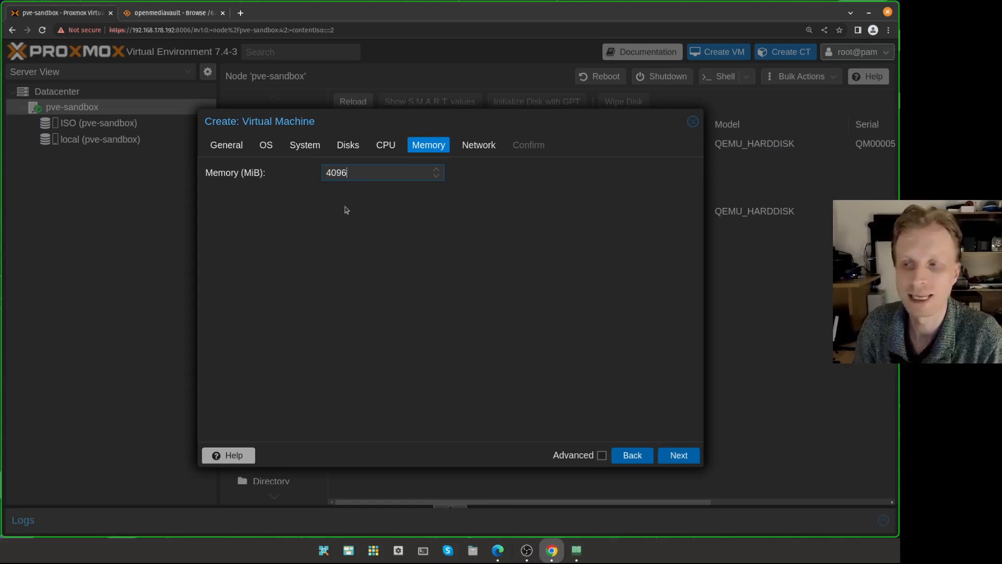
left_click(602, 456)
left_click_drag(362, 205, 308, 209)
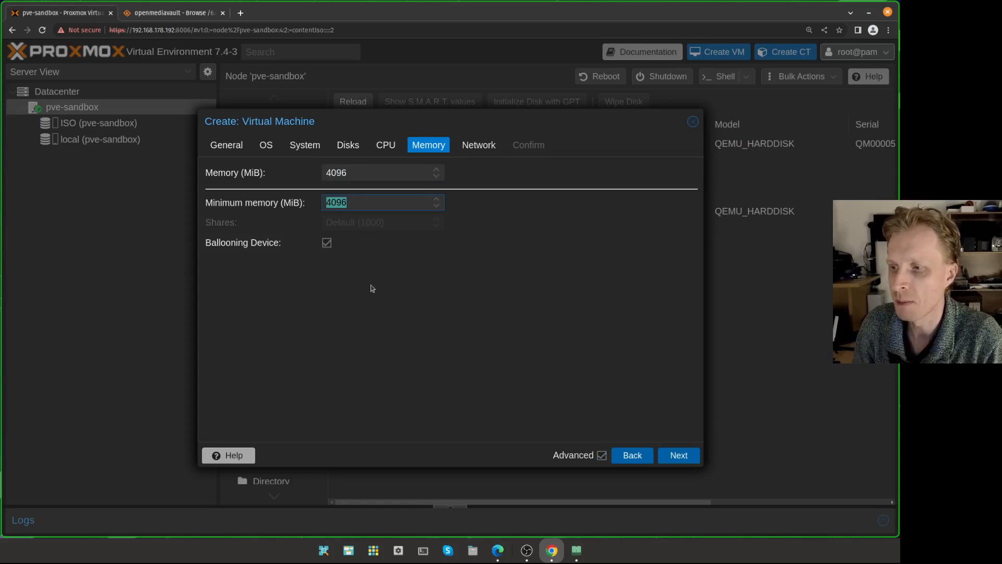
type("2048")
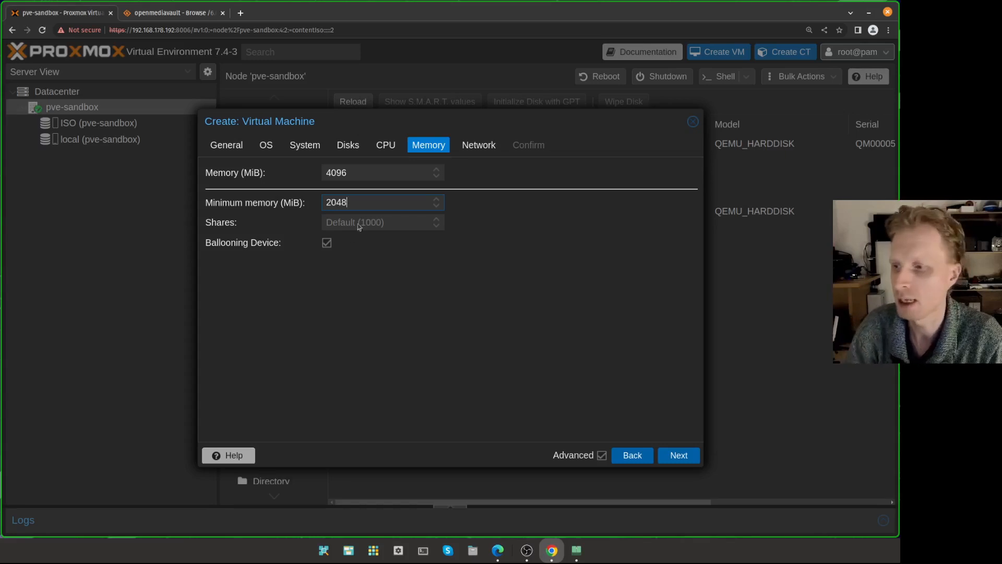
left_click(476, 146)
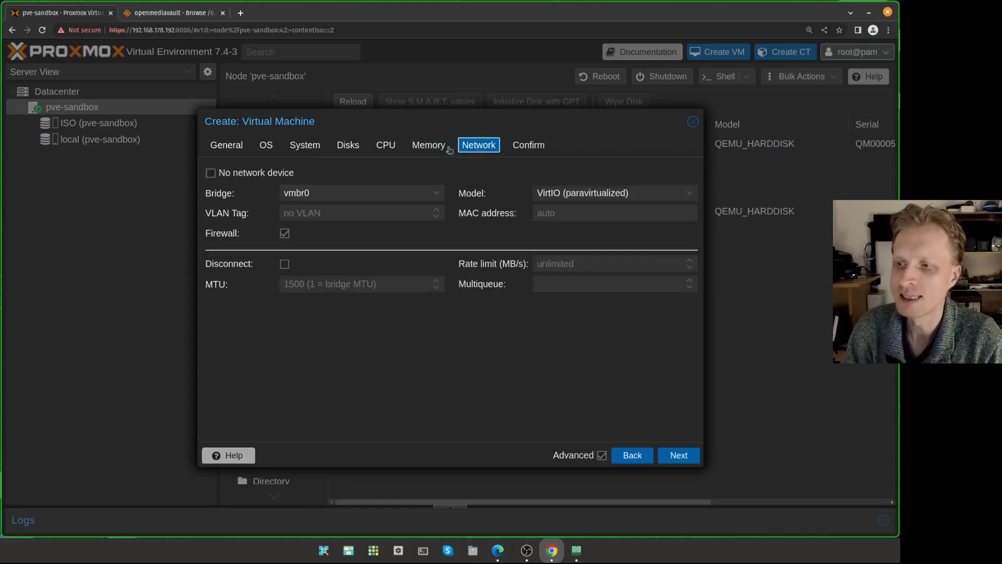
left_click(527, 146)
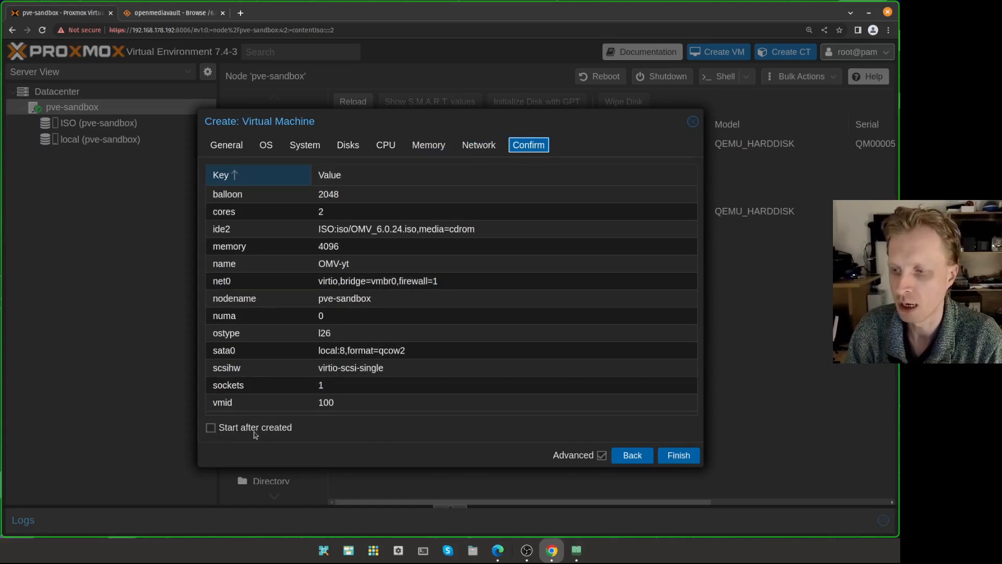
- Finish creating VM 100 (OMV-yt), check its create task succeeded, and open its summary
left_click(681, 457)
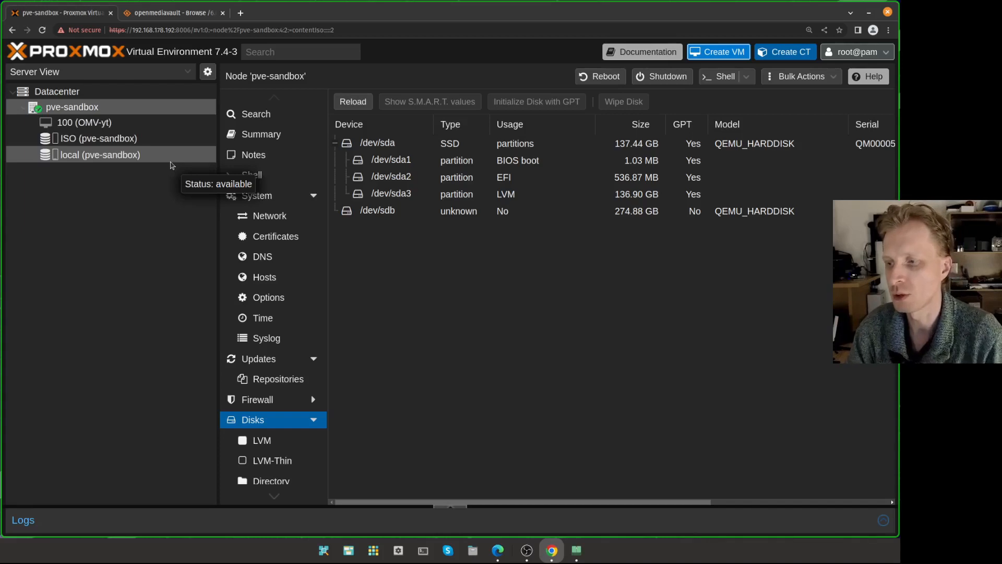
left_click(450, 507)
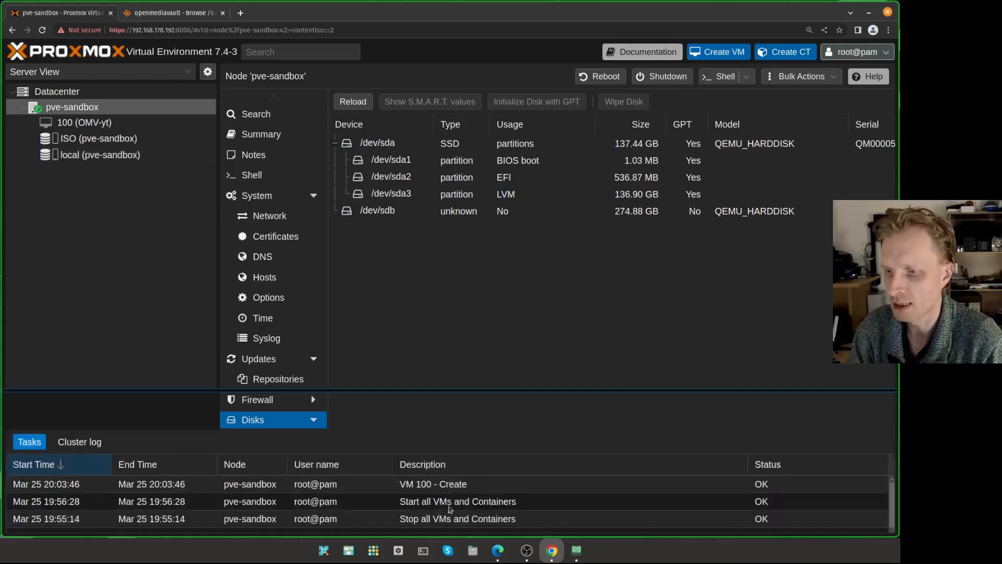
left_click(383, 448)
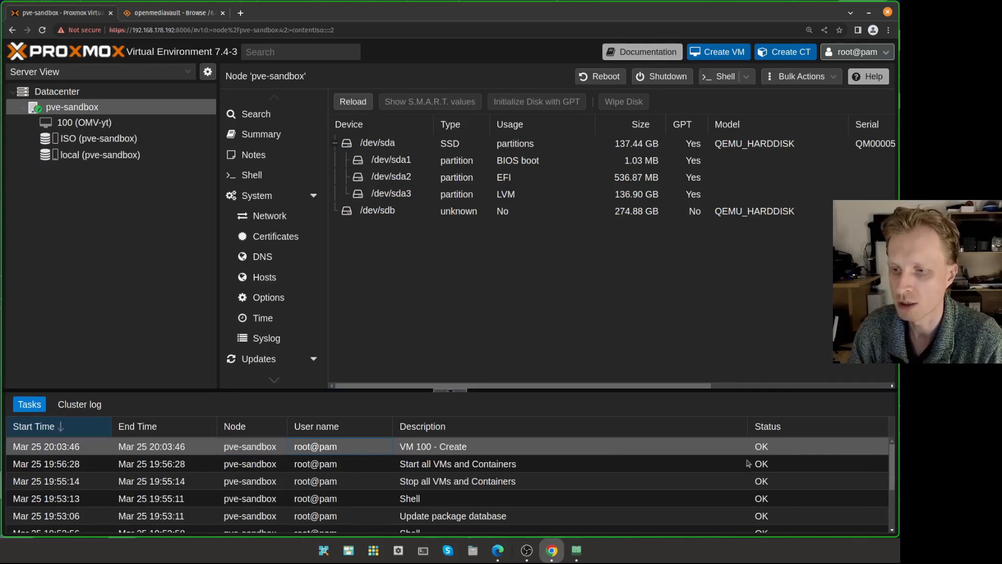
left_click(450, 389)
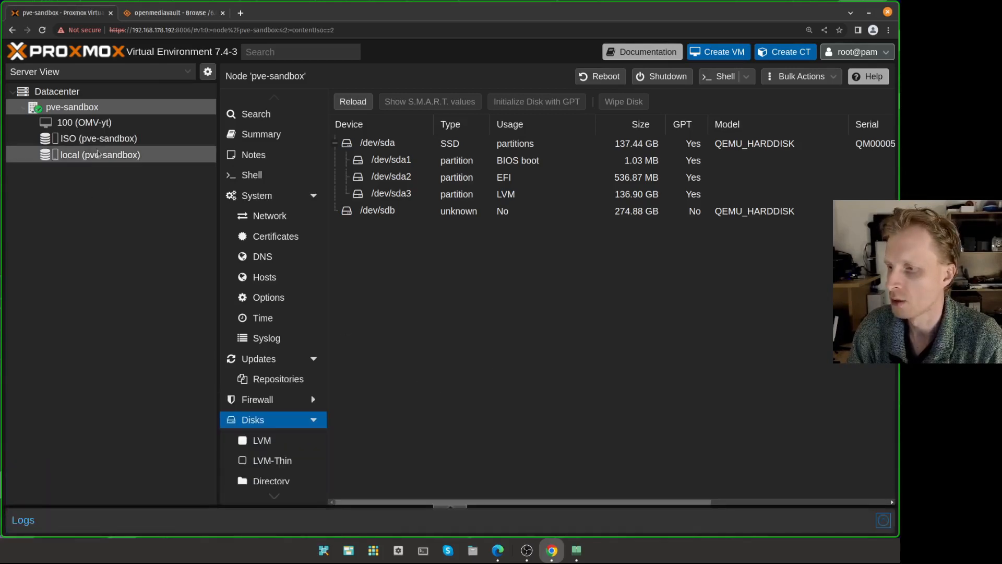
left_click(92, 123)
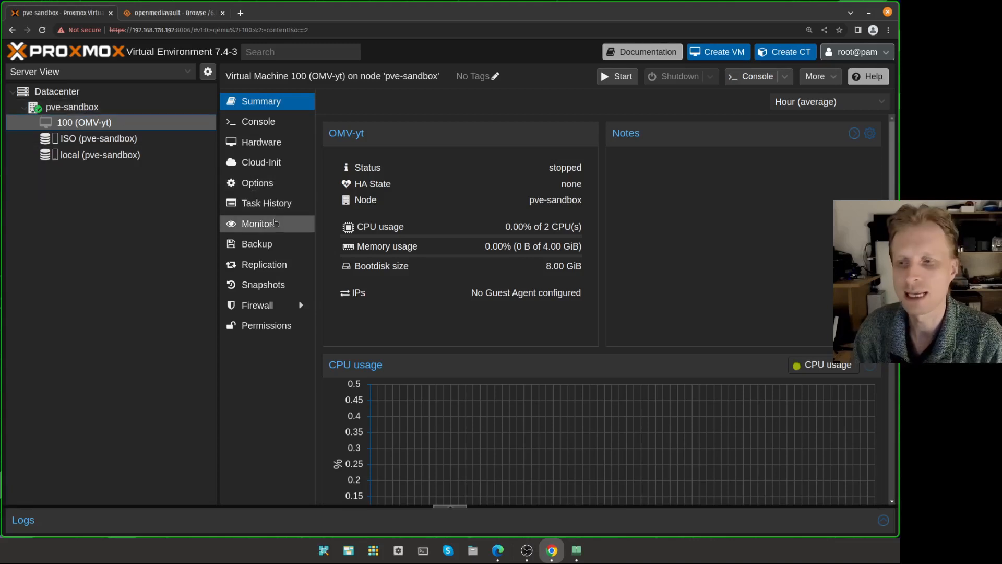
- Review OMV-yt's SATA hard disk, then open the pve-sandbox node's Shell
left_click(262, 147)
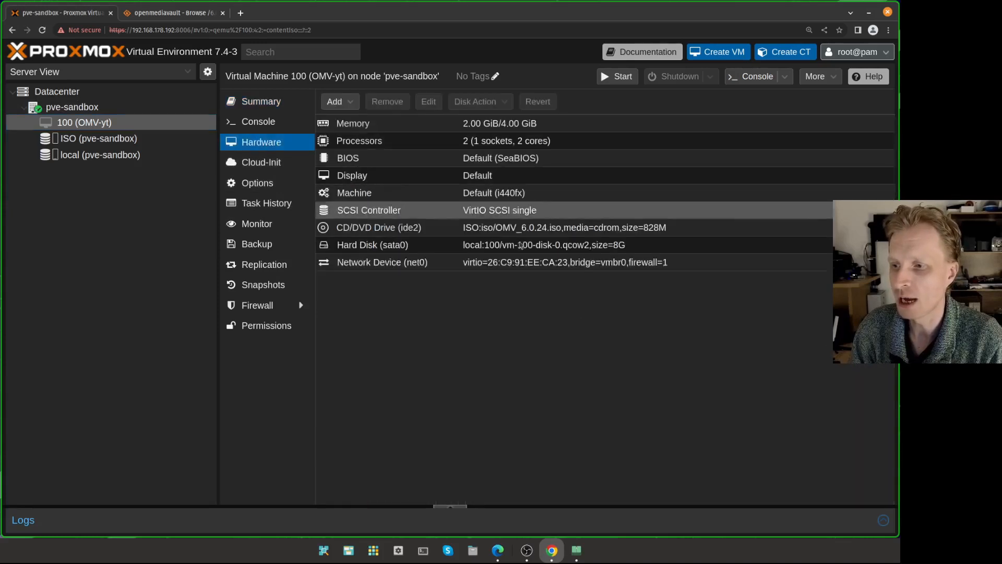
left_click(595, 246)
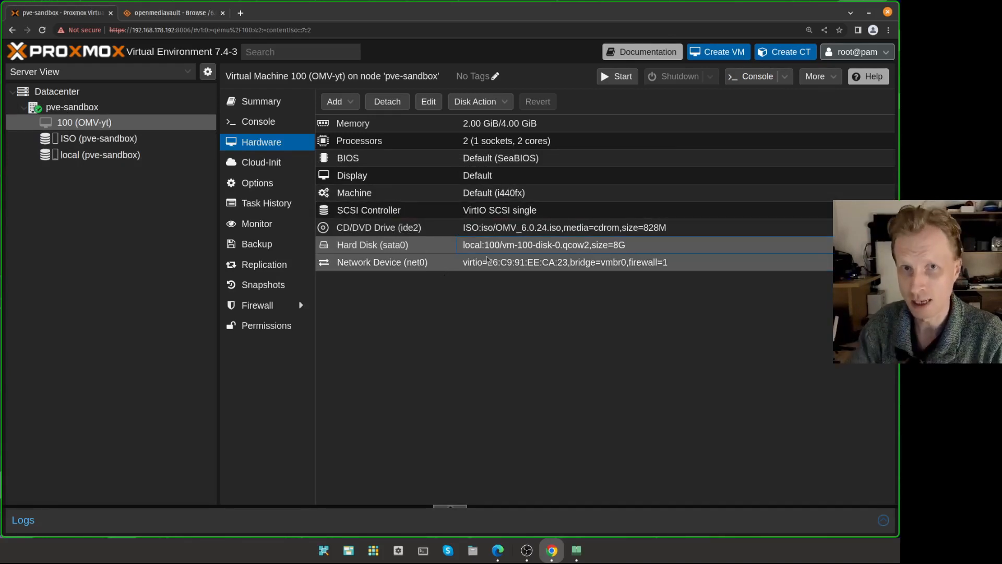
left_click(100, 108)
left_click(269, 176)
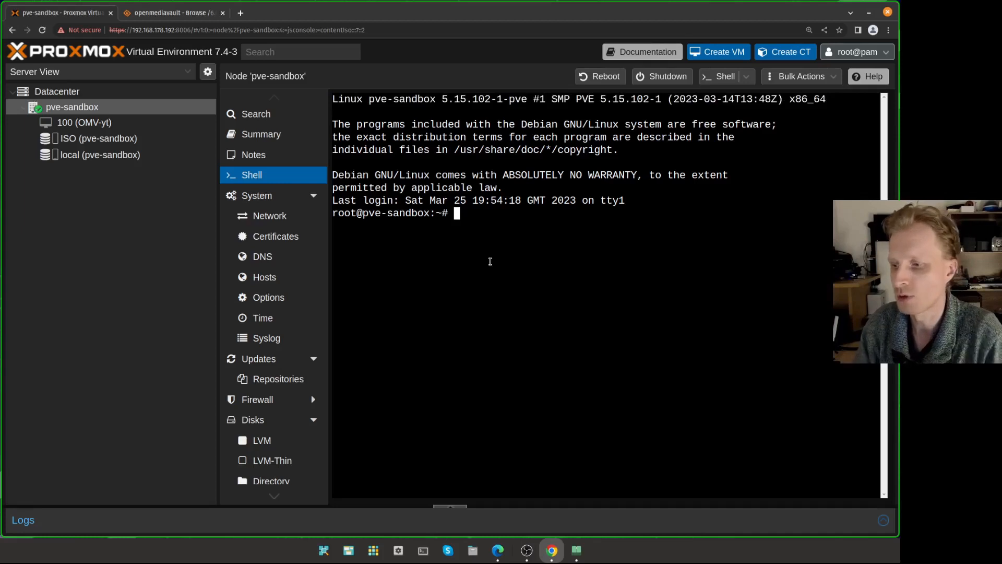
- Inspect /dev/sdb under Disks, then clear the shell and run lsblk to see sdb at 256G
left_click(259, 418)
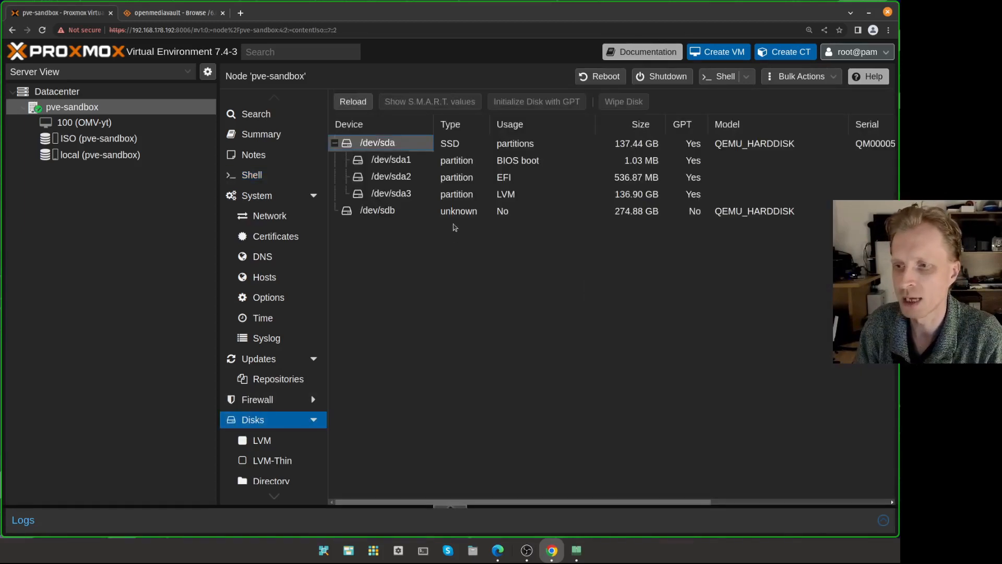
left_click(459, 216)
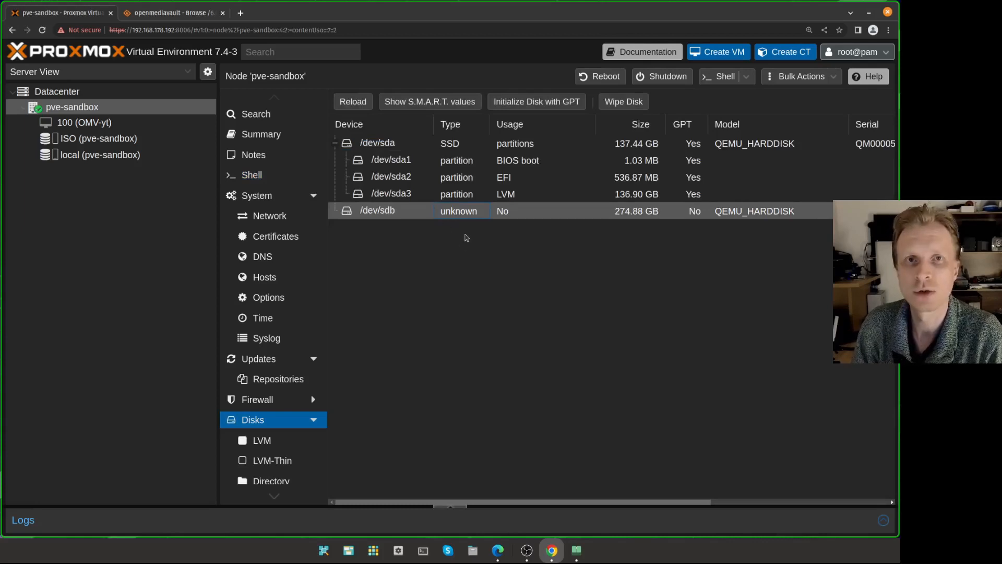
left_click(280, 175)
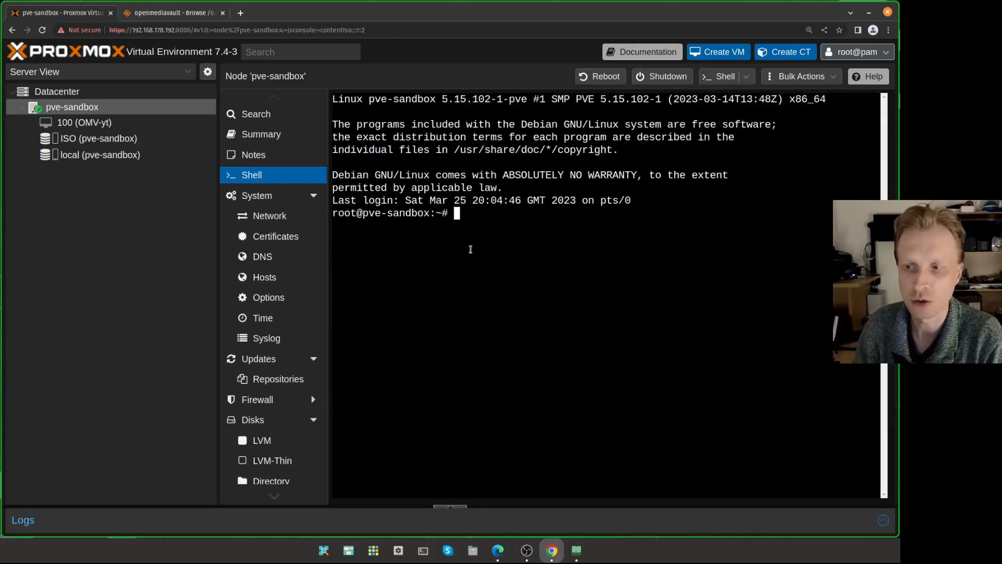
key("ctrl+l")
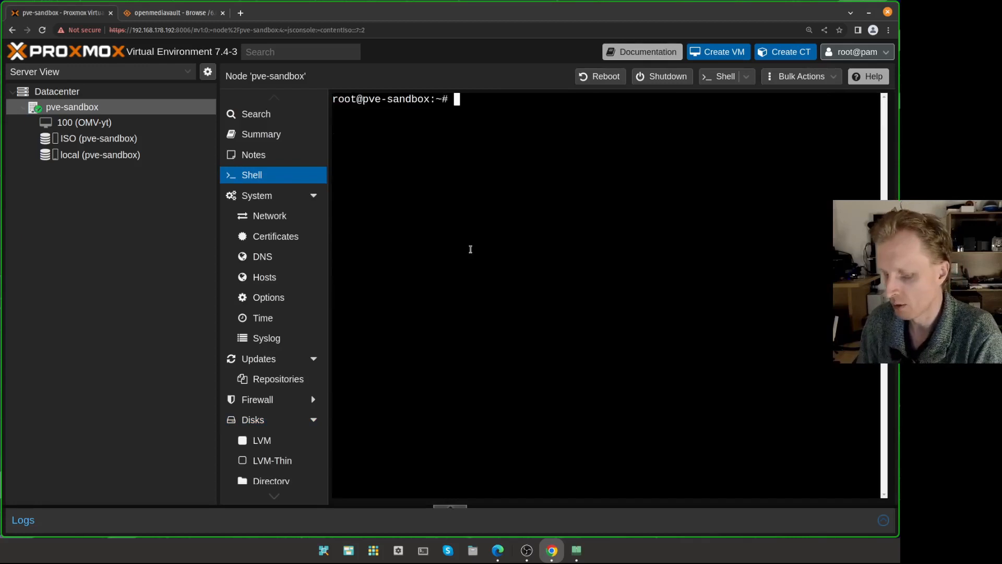
type("lsblk")
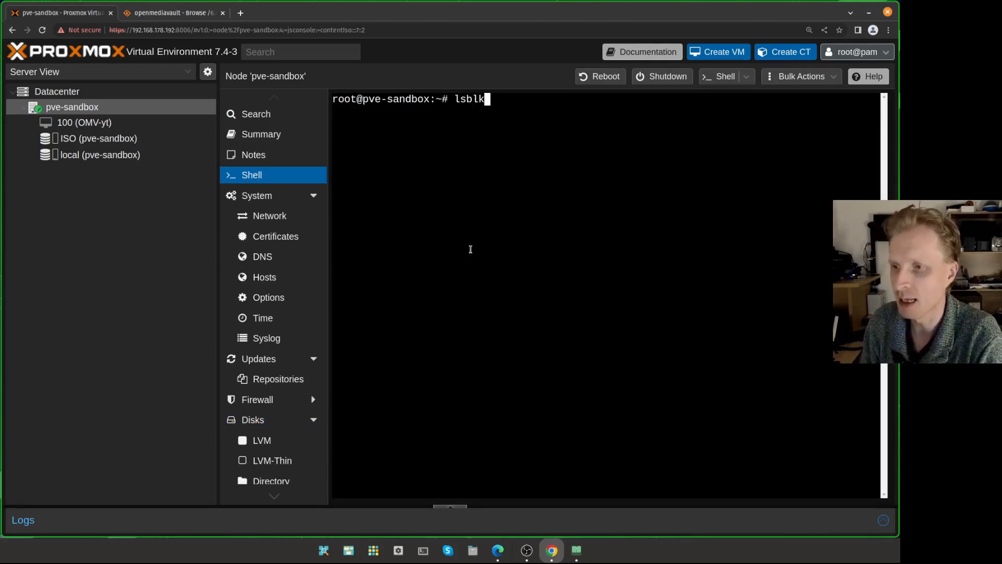
key("Return")
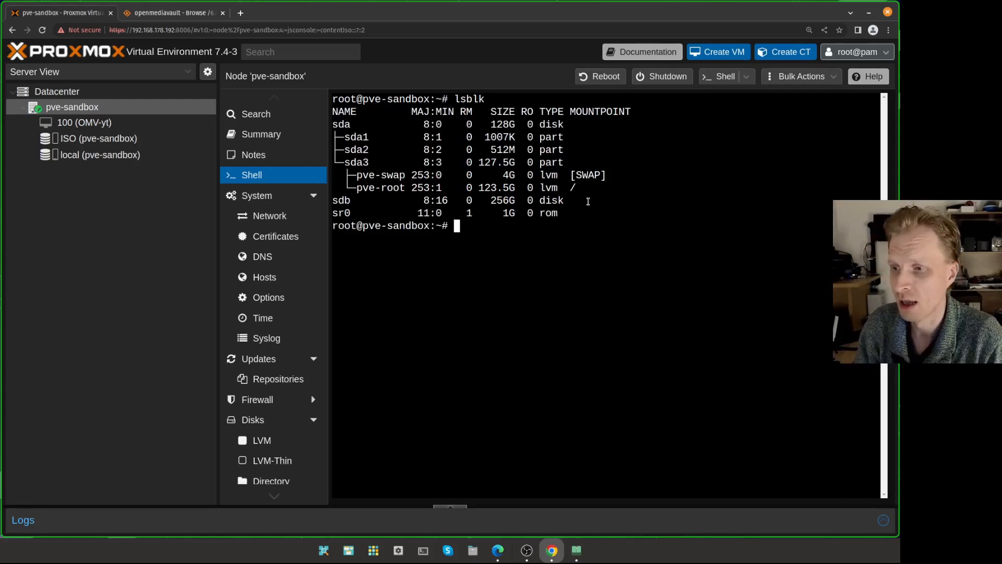
left_click_drag(584, 200, 470, 200)
left_click(487, 201)
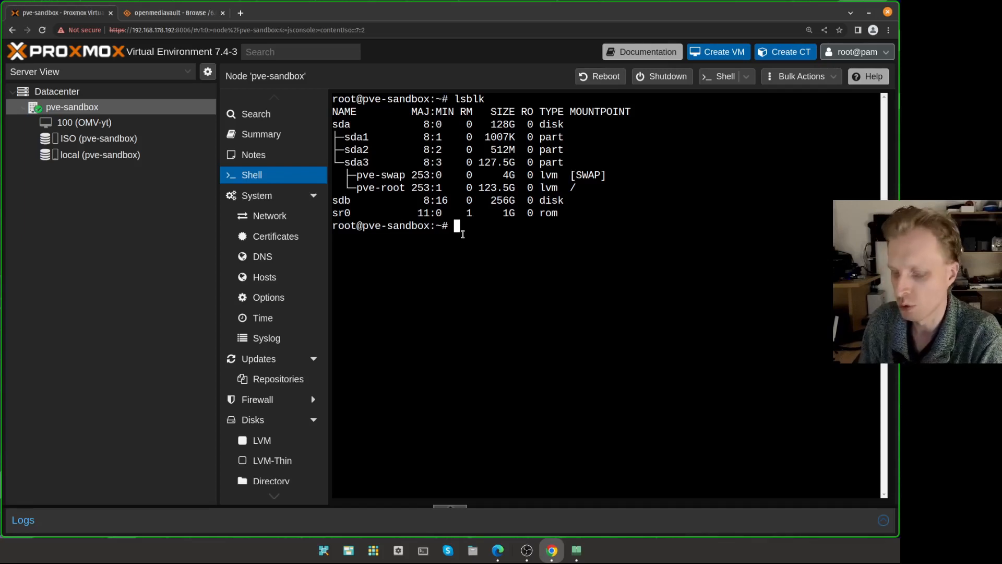
- Run cfdisk /dev/sdb and choose a gpt partition table
type("cfdi")
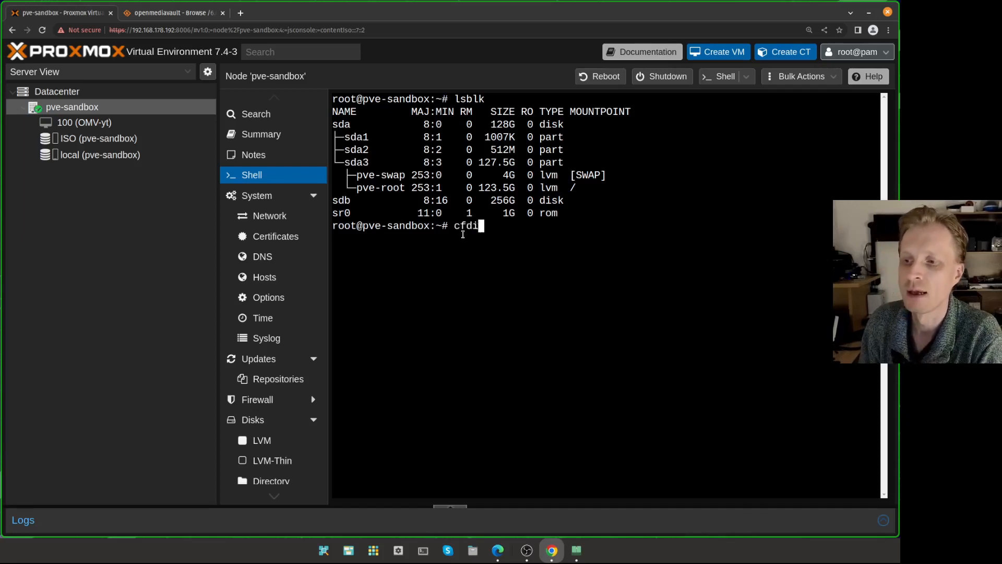
type("sk /")
type("dev")
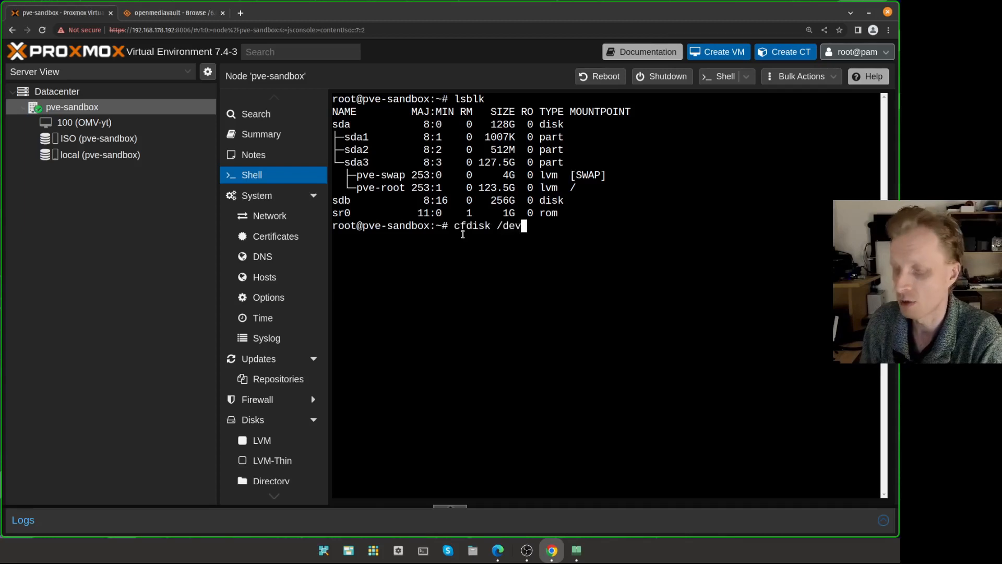
type("/sdb")
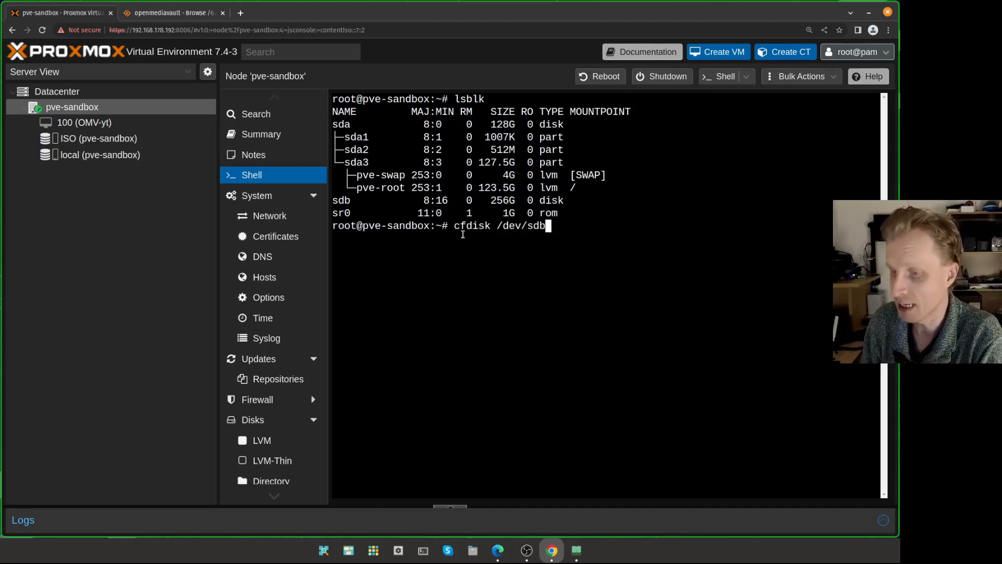
key("Return")
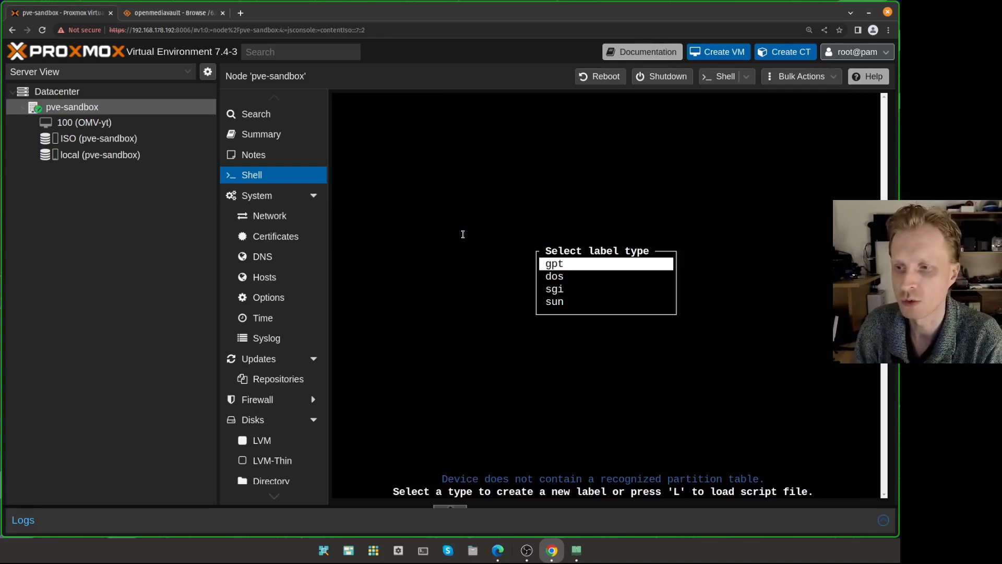
key("Return")
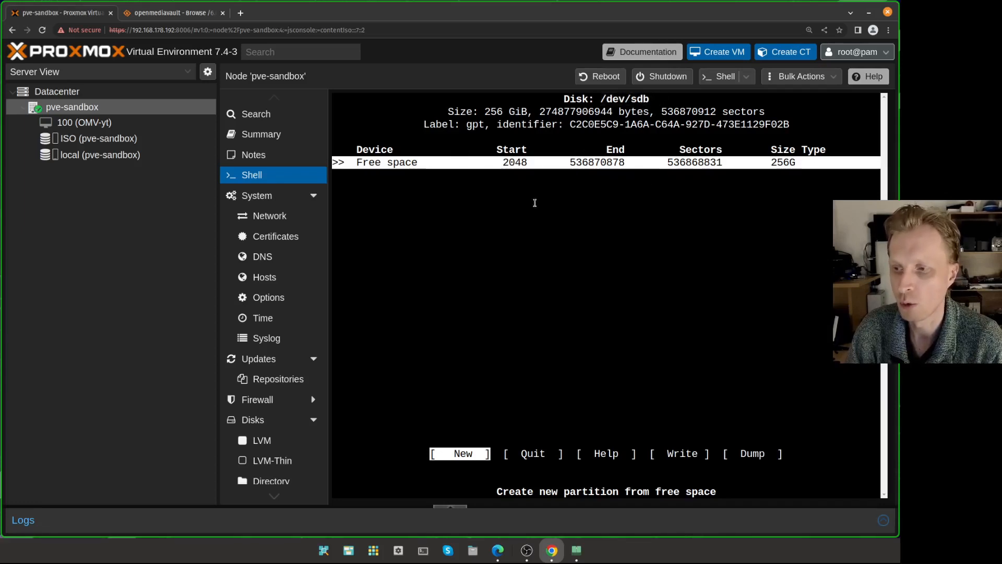
- Create a new 256G partition, sdb1, filling the free space
key("Right")
key("Left")
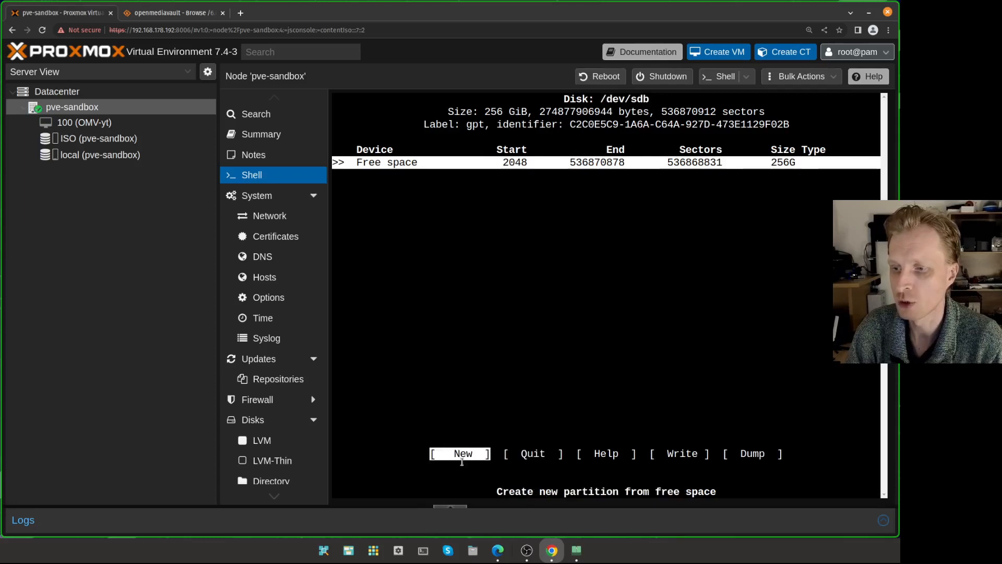
key("Right")
key("Right")
key("Left")
key("Left")
key("Right")
key("Right")
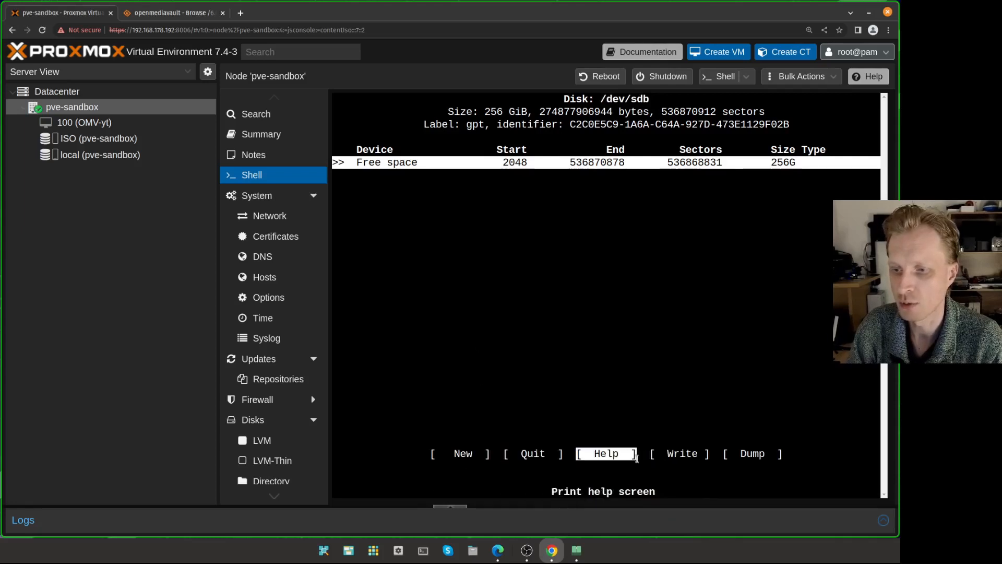
key("Left")
key("Left")
key("Left")
key("Right")
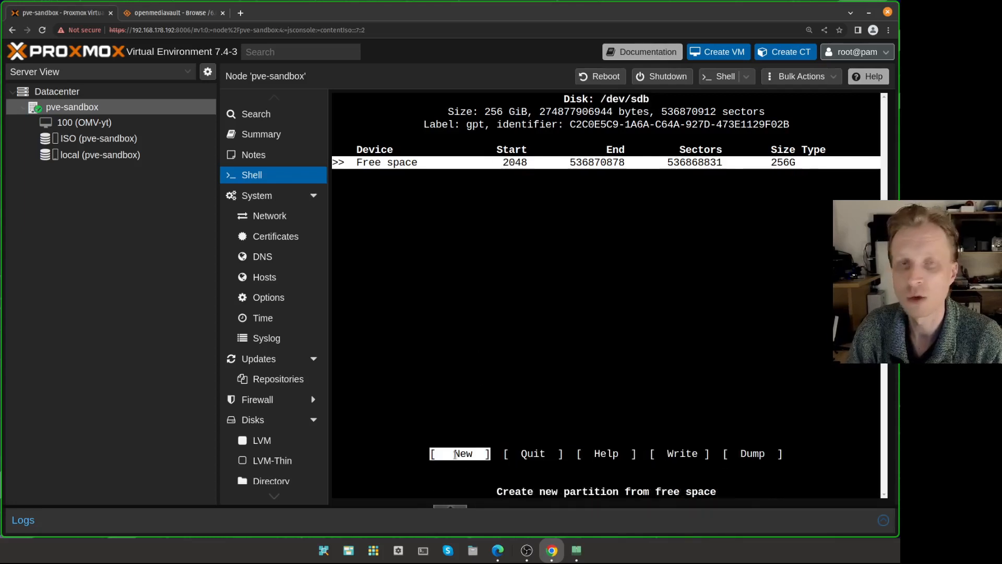
key("Return")
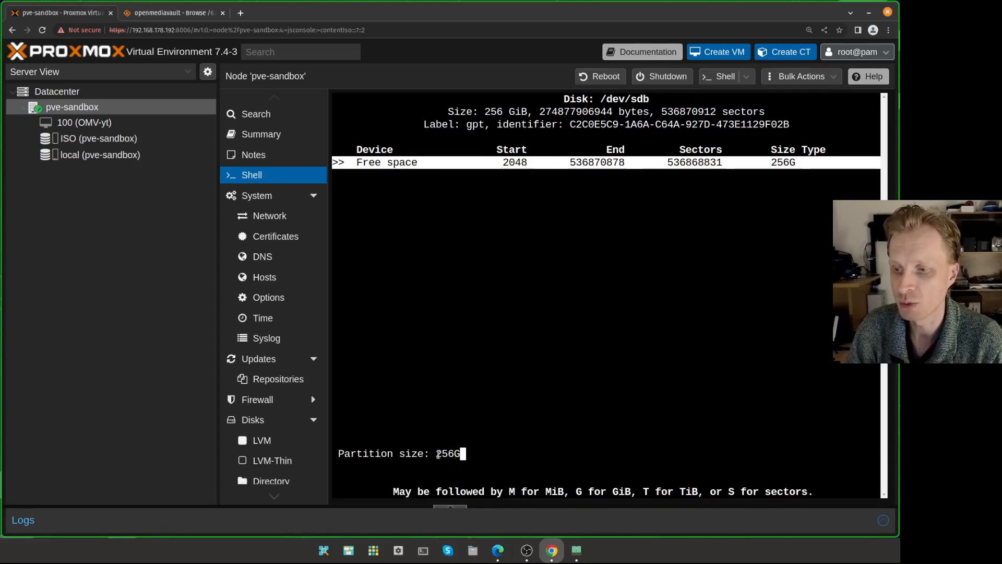
key("Return")
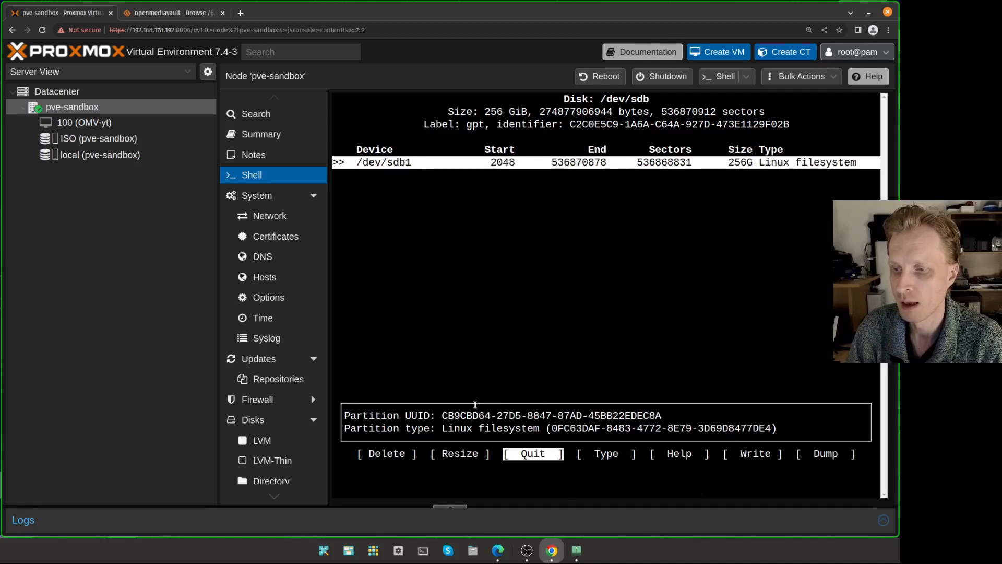
left_click_drag(436, 414, 662, 416)
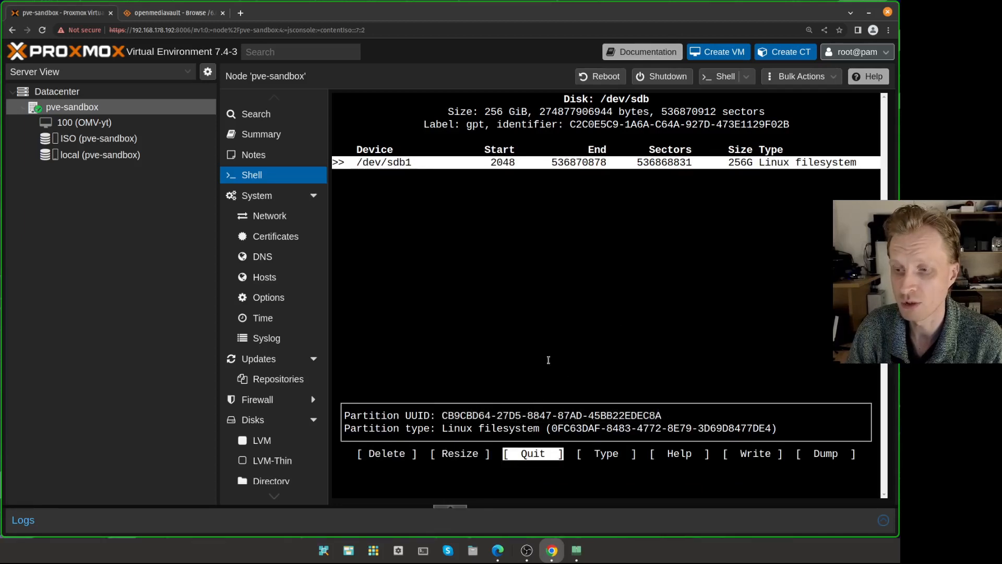
left_click_drag(486, 415, 653, 413)
left_click(646, 407)
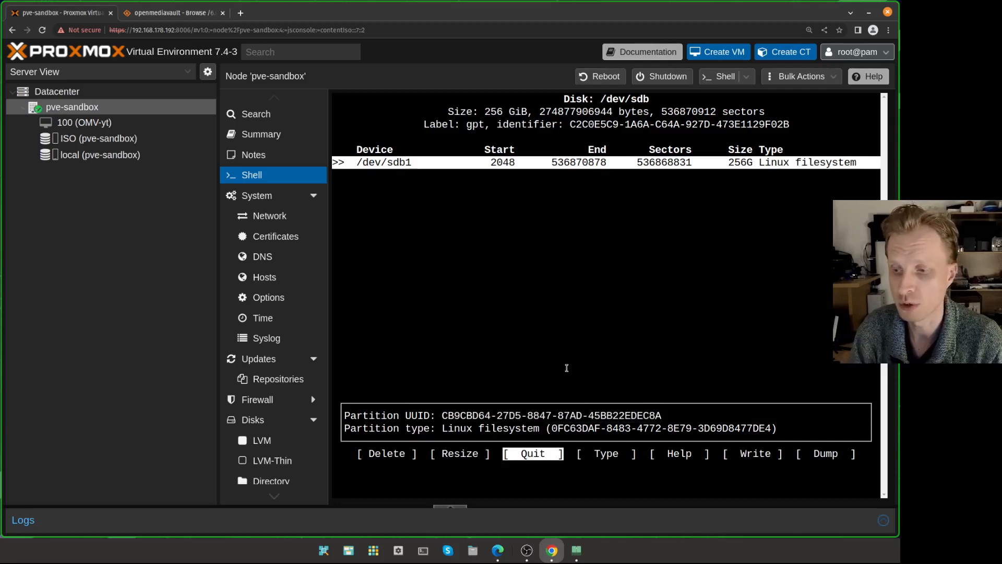
- Write the partition table to disk, confirming with yes, and quit cfdisk
key("Right")
key("Right")
key("Right")
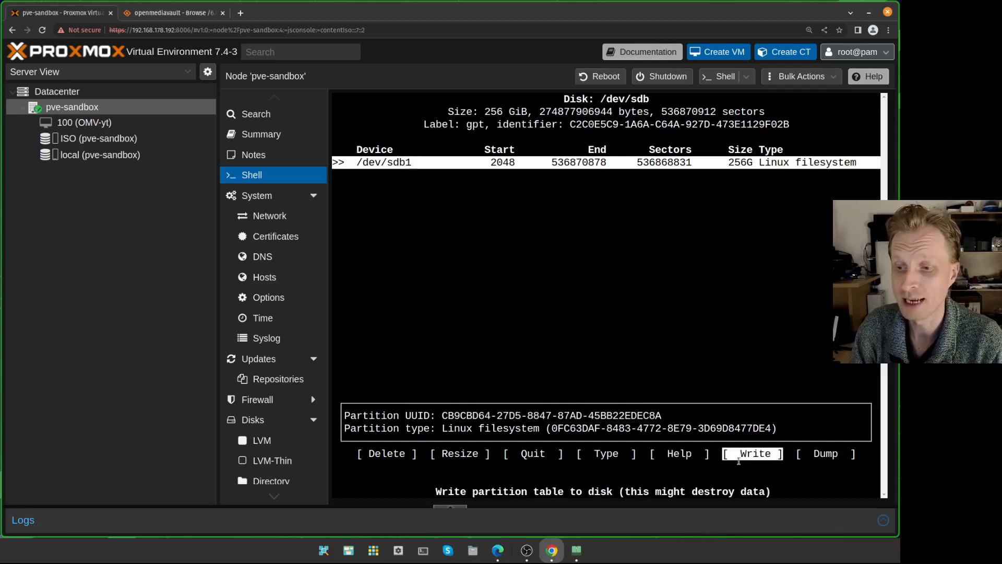
key("Return")
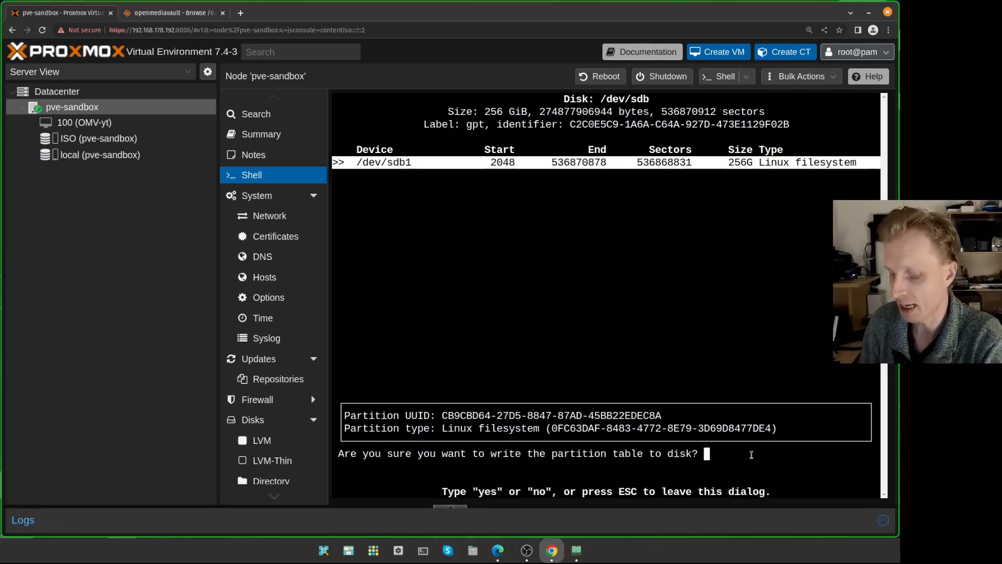
type("yes")
key("Return")
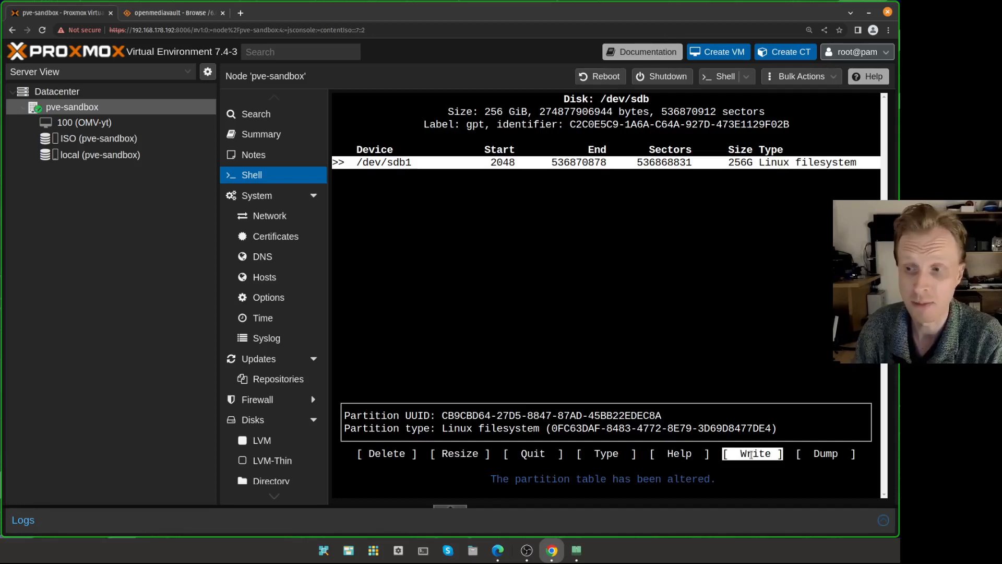
key("Left")
key("Left")
key("Left")
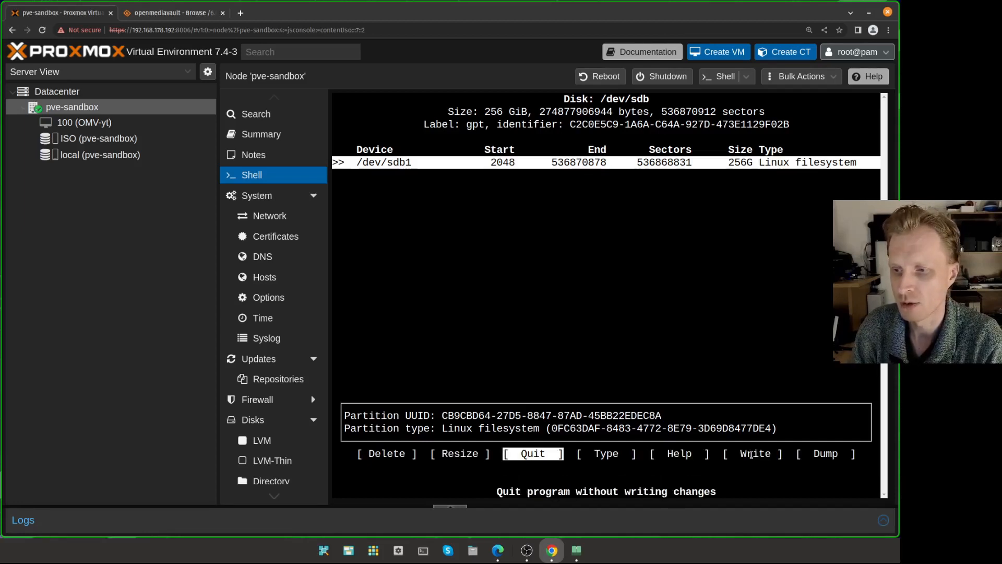
key("Return")
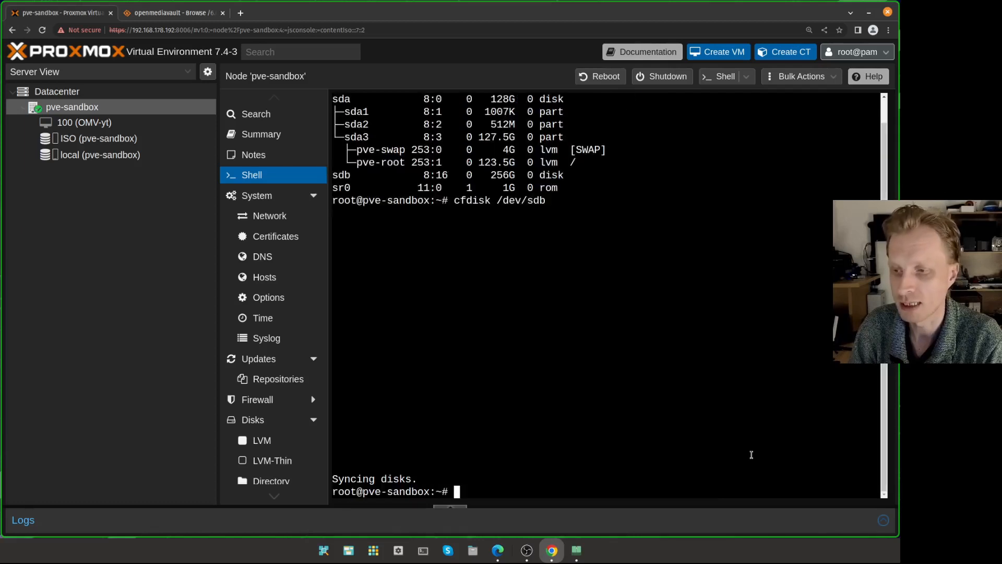
- Run lsblk to confirm sdb1 is a 256G partition under sdb, then clear the terminal
key("ctrl+l")
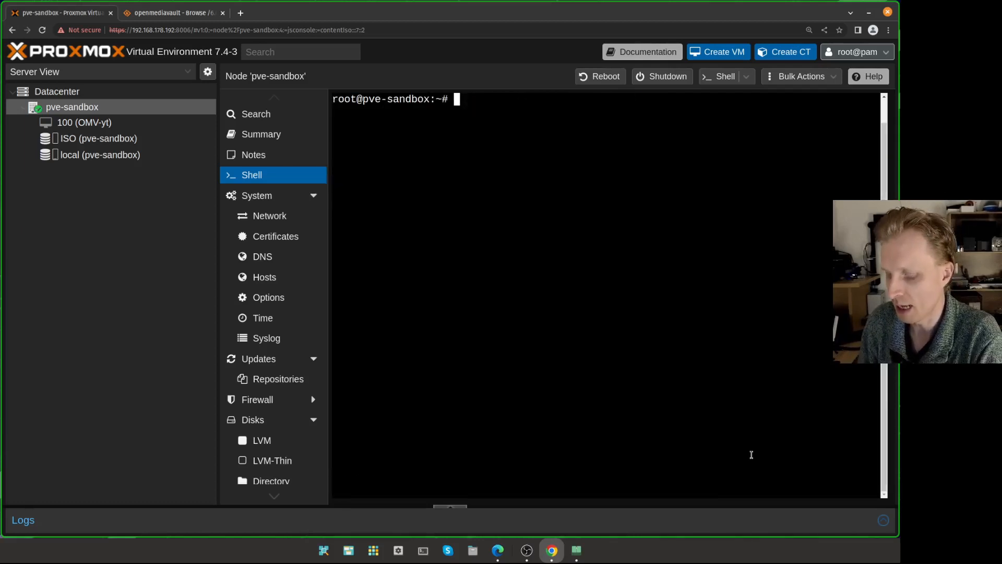
type("lsblk")
key("Return")
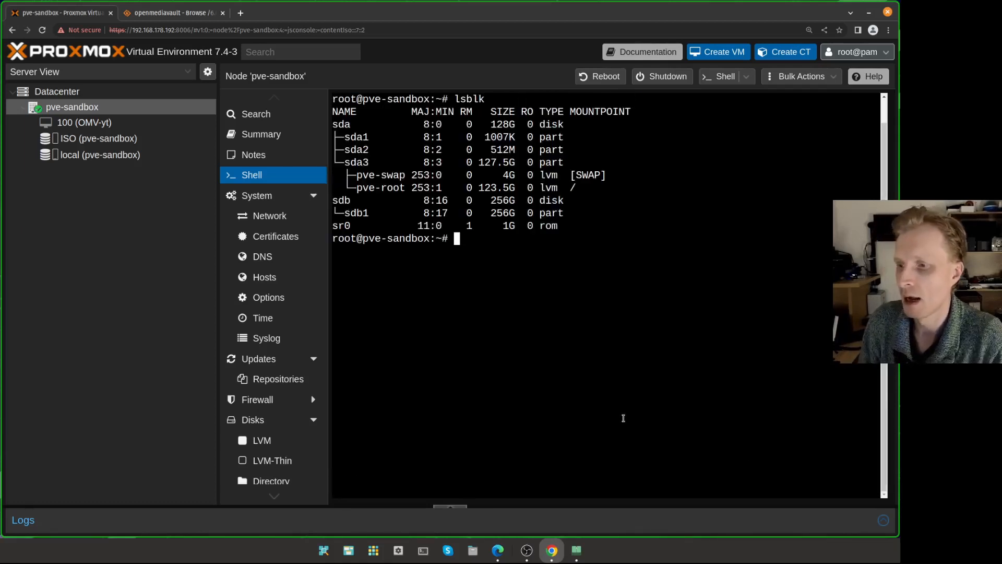
left_click_drag(334, 201, 360, 213)
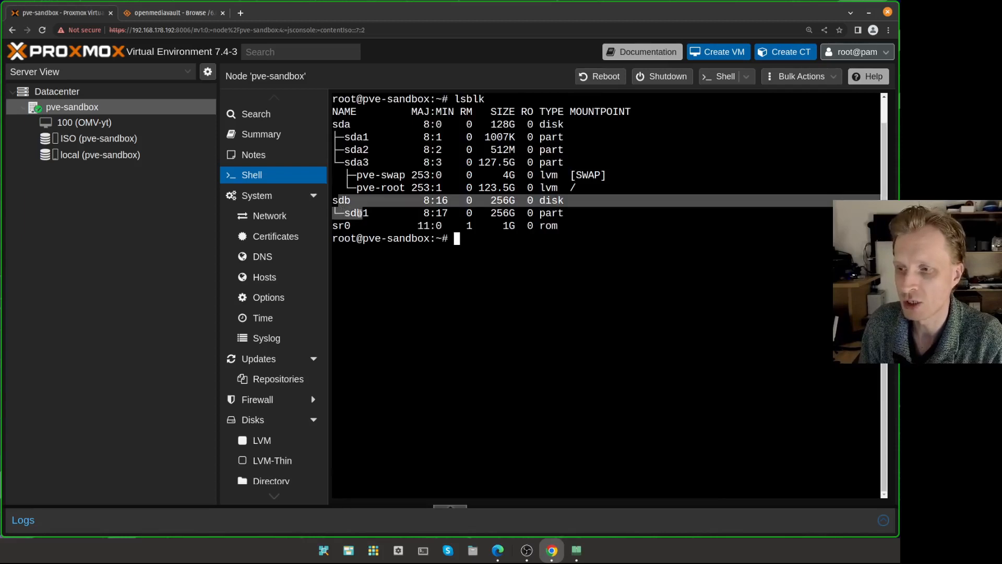
left_click(360, 213)
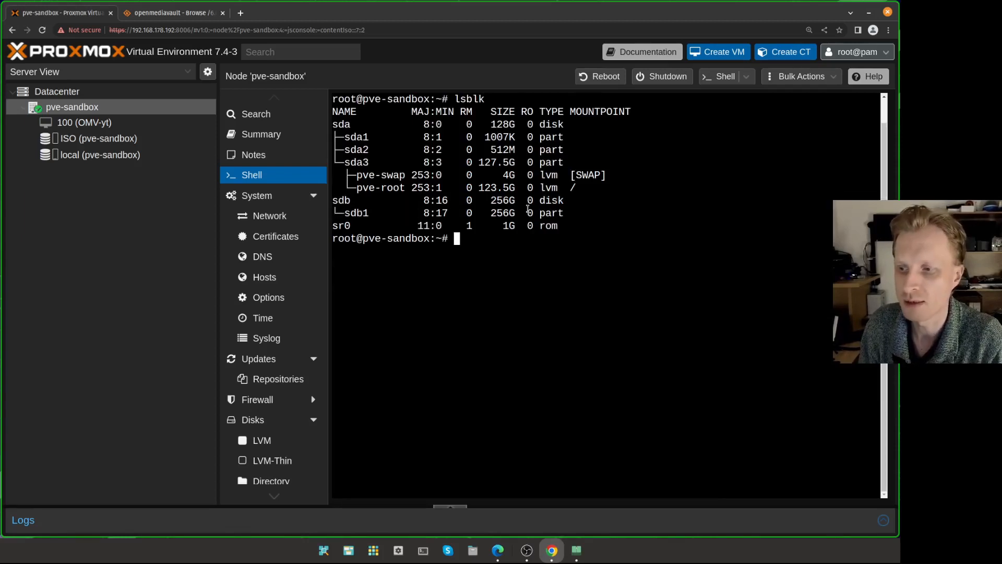
left_click_drag(563, 213, 513, 212)
left_click(492, 211)
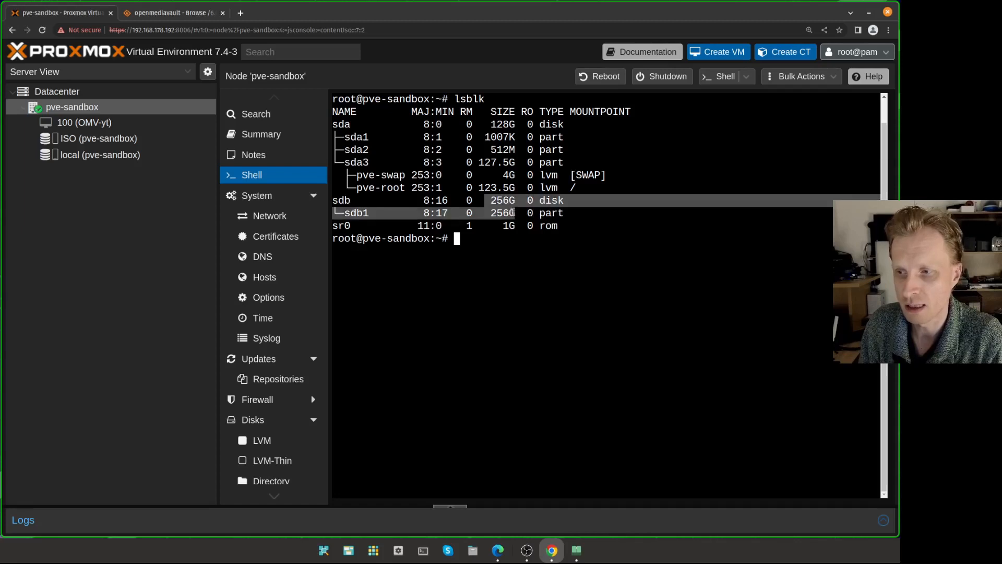
left_click(516, 212)
left_click_drag(575, 212, 390, 203)
left_click(456, 208)
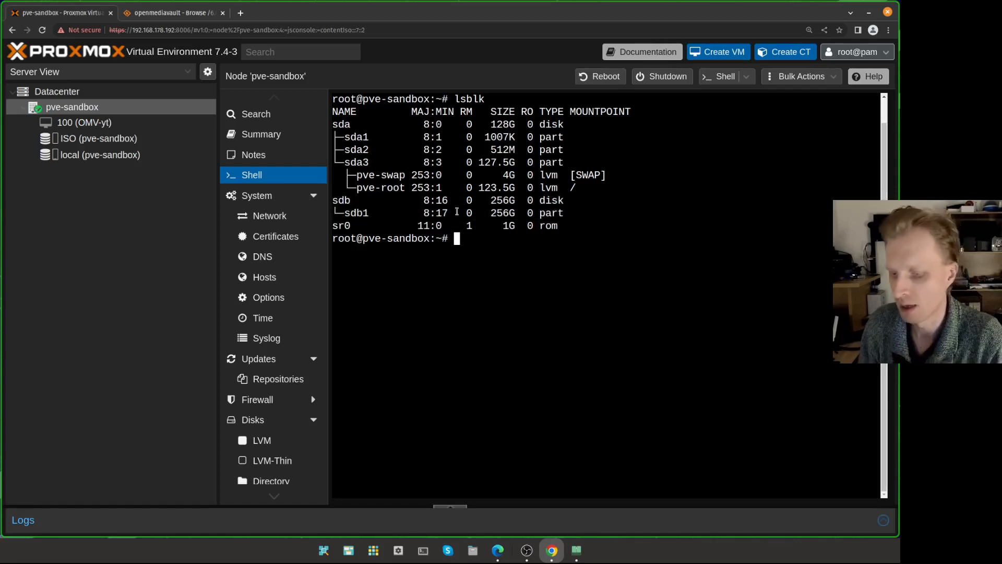
key("ctrl+l")
- Run blkid and copy sdb1's PARTUUID, then go to VM 100 (OMV-yt)'s hardware list
type("blkid")
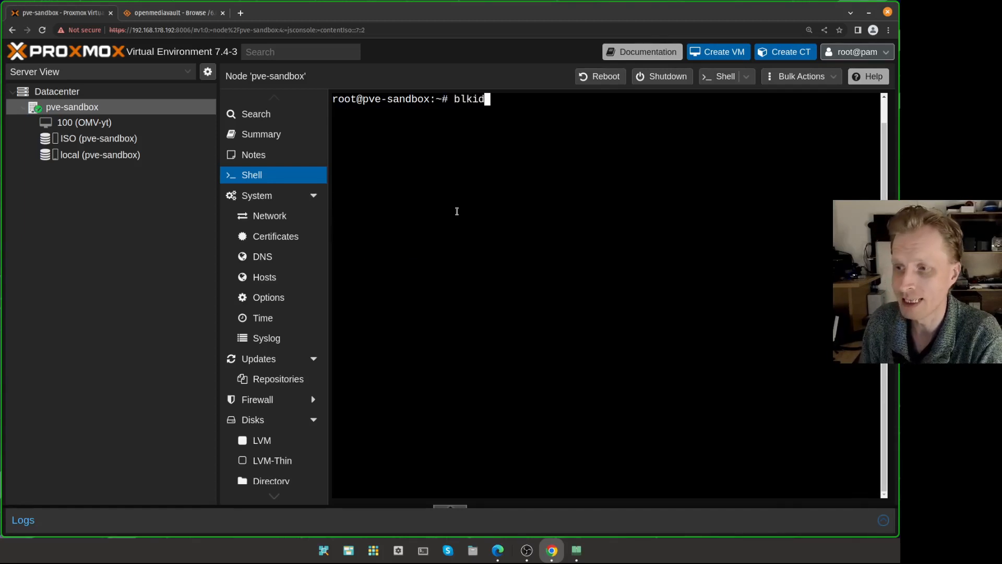
key("Return")
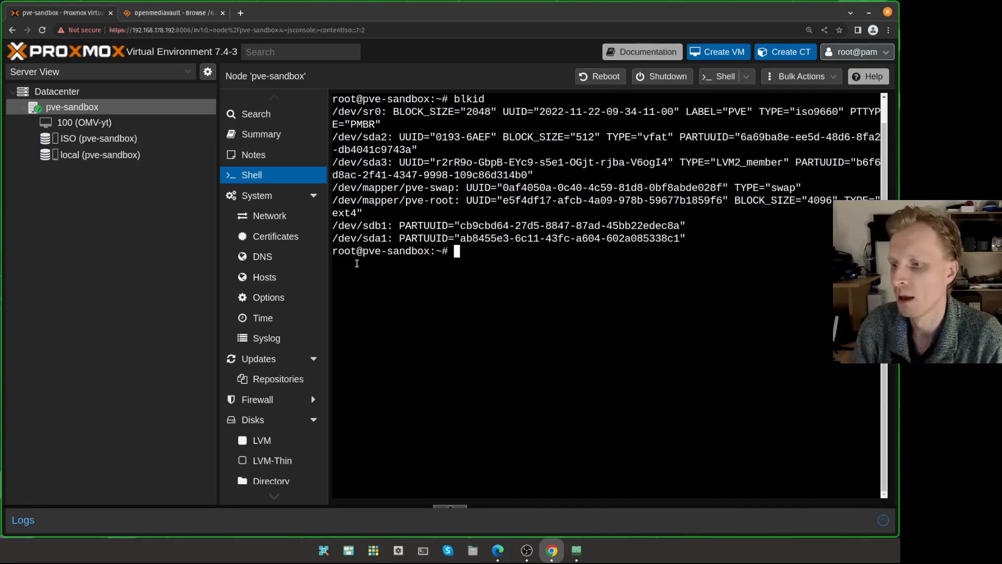
left_click_drag(374, 225, 545, 225)
double_click(485, 225)
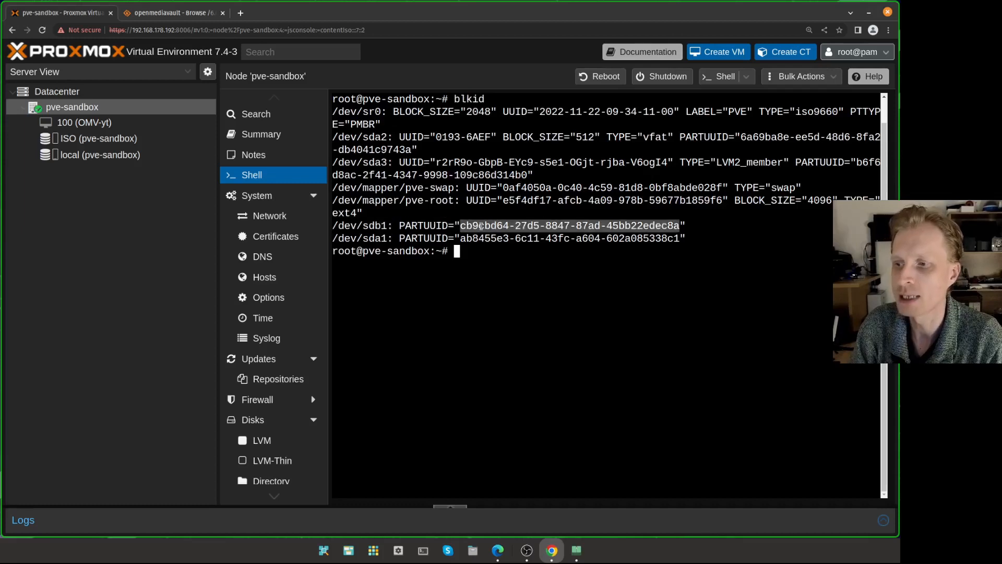
right_click(517, 225)
left_click(544, 249)
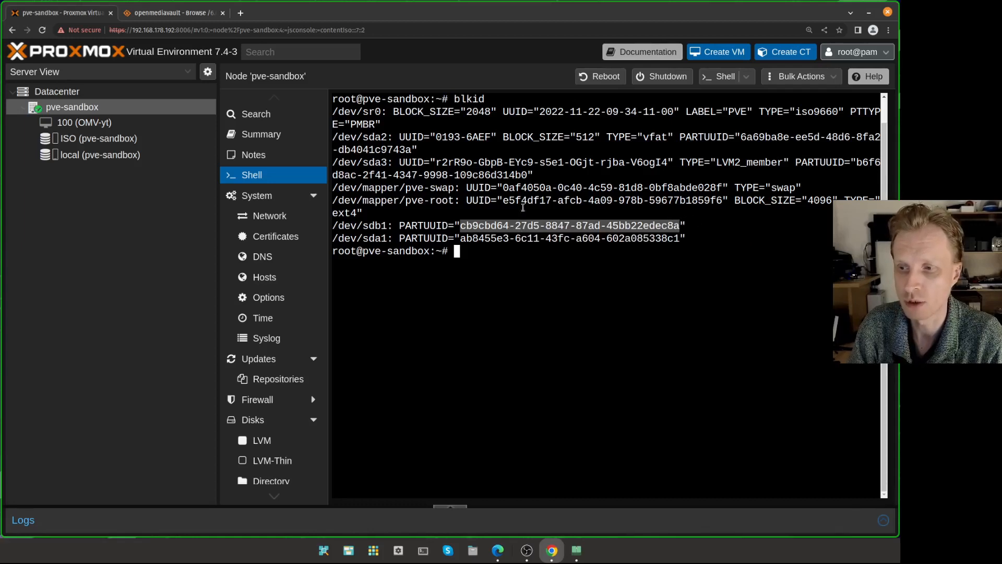
left_click(474, 250)
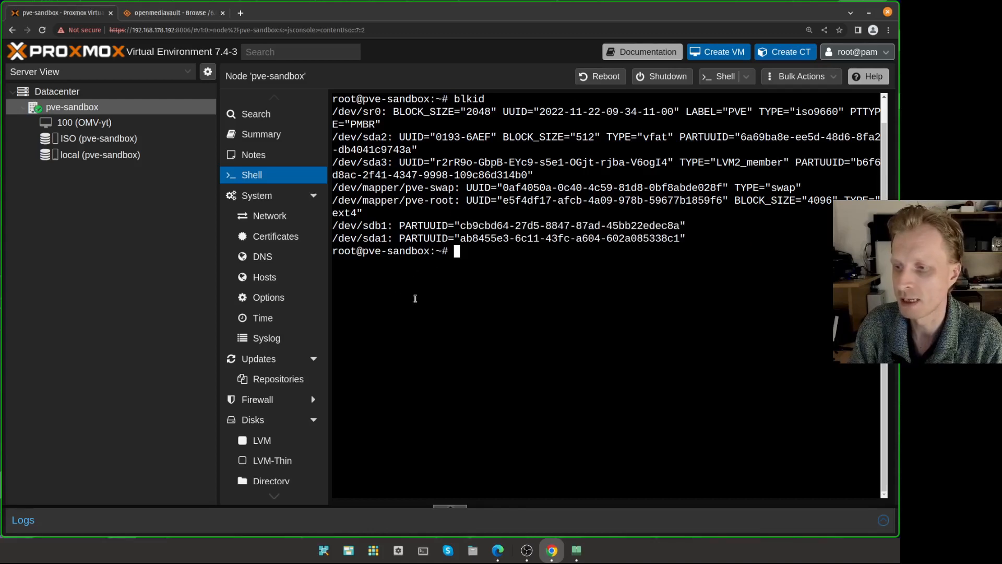
left_click(94, 124)
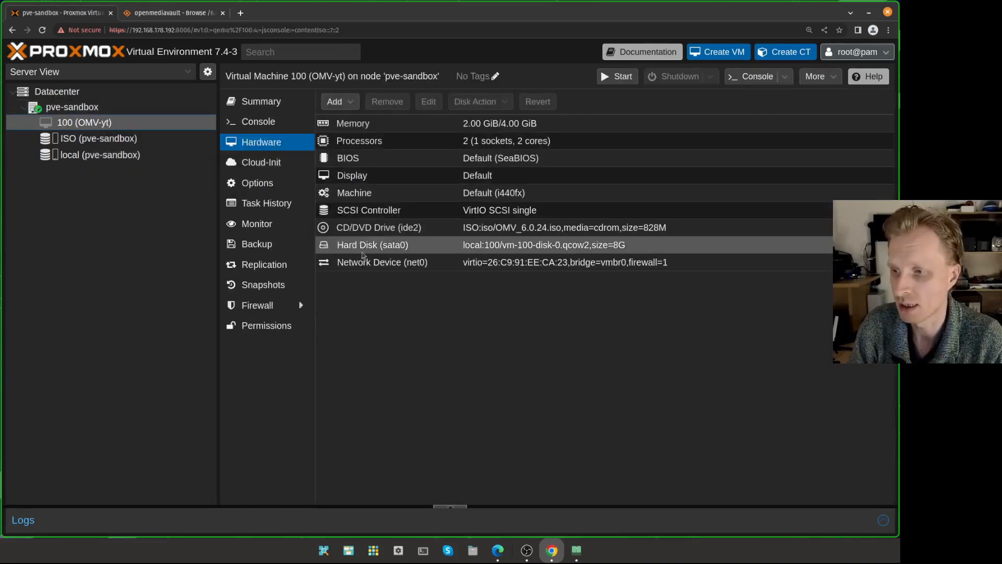
- Inspect VM 100's Hard Disk (sata0), then return to the pve-sandbox node shell
left_click(392, 249)
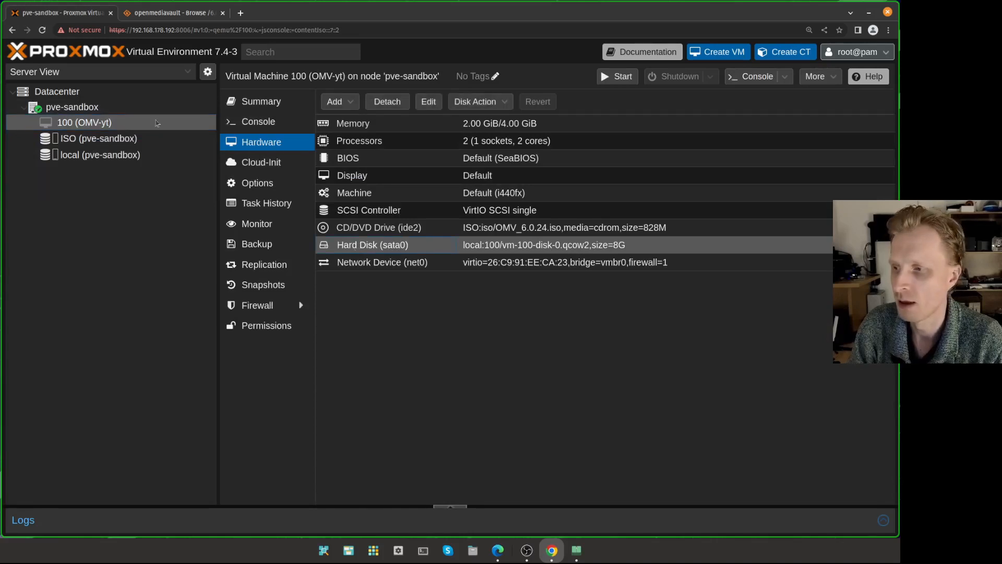
left_click(108, 109)
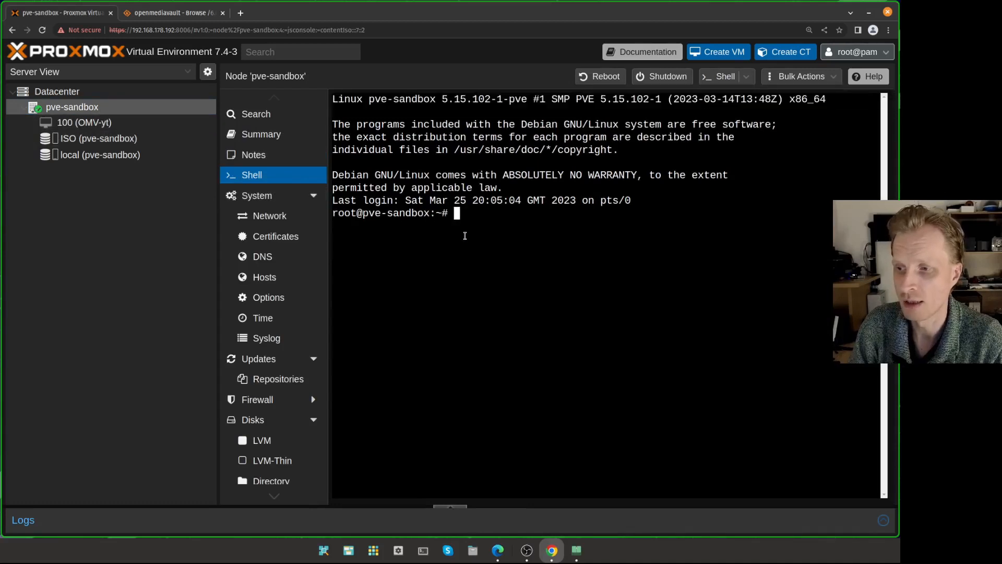
- Run qm set 100 -sata1 /dev/disk/by-partuuid/ with the pasted PARTUUID to attach sdb1
type("qm set ")
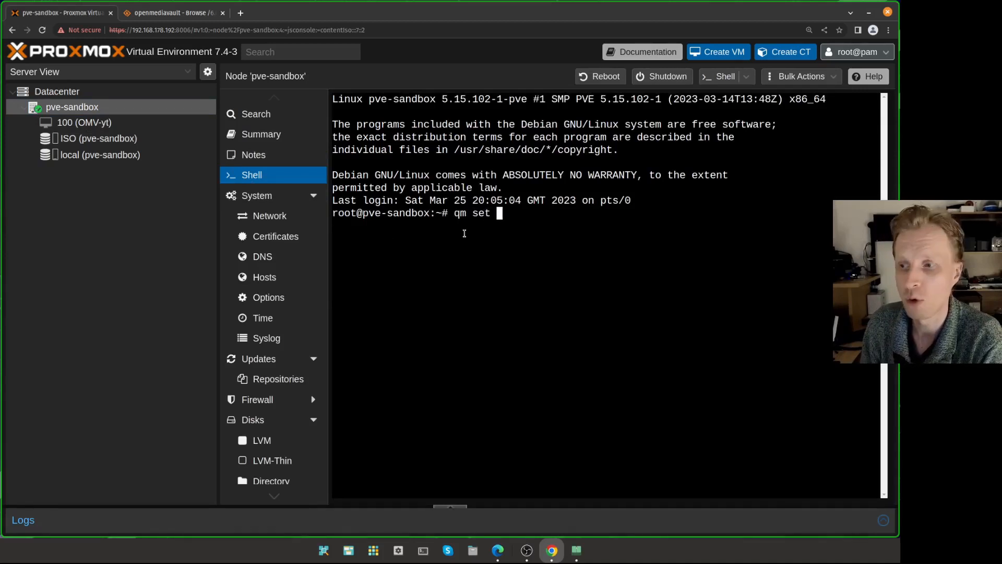
type("100")
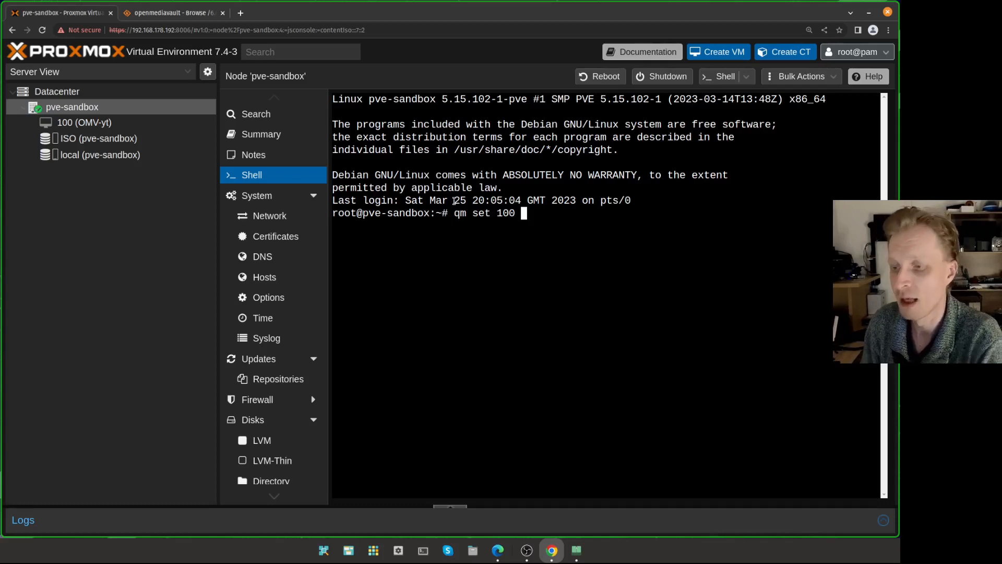
type("-sata1")
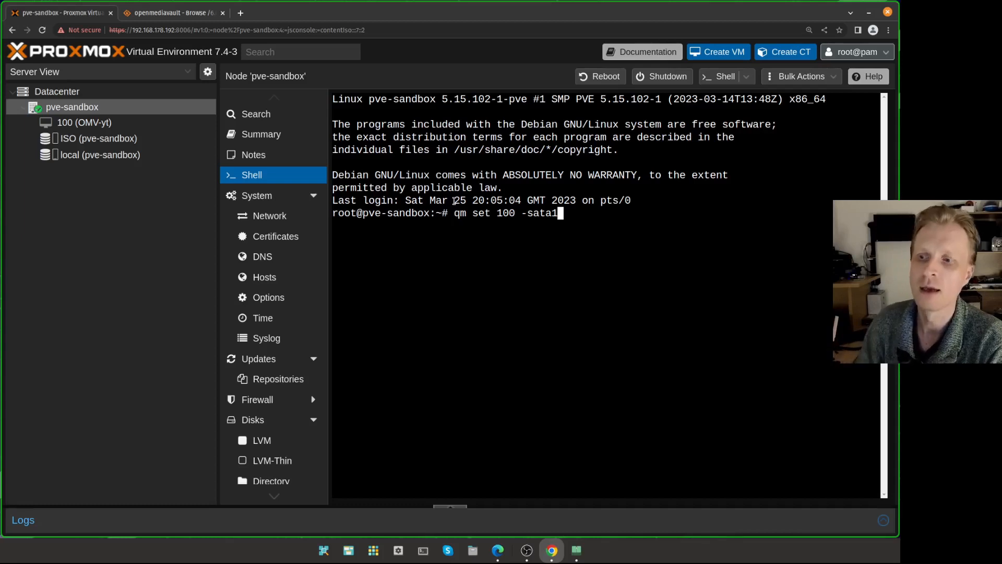
type("/")
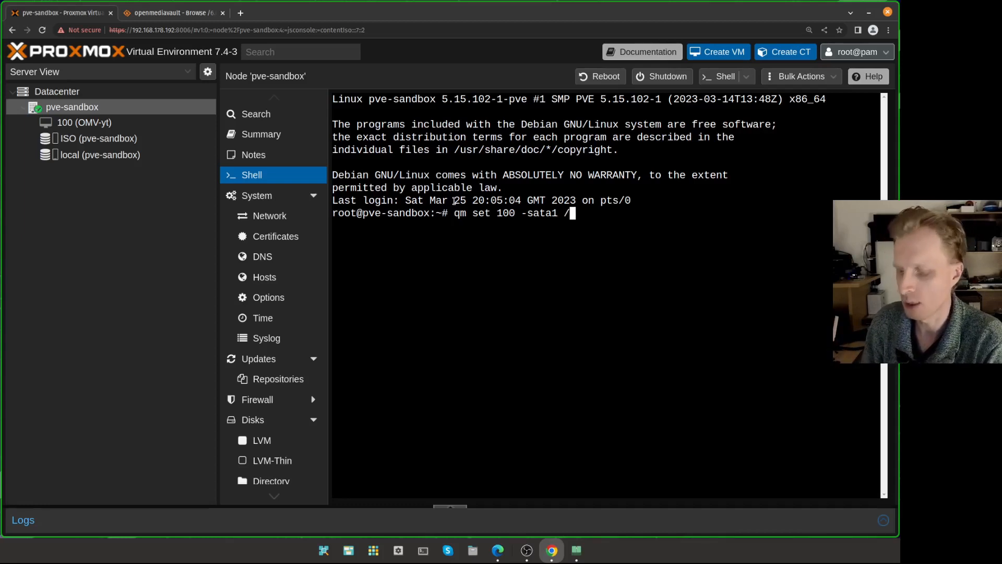
type("dev/disk")
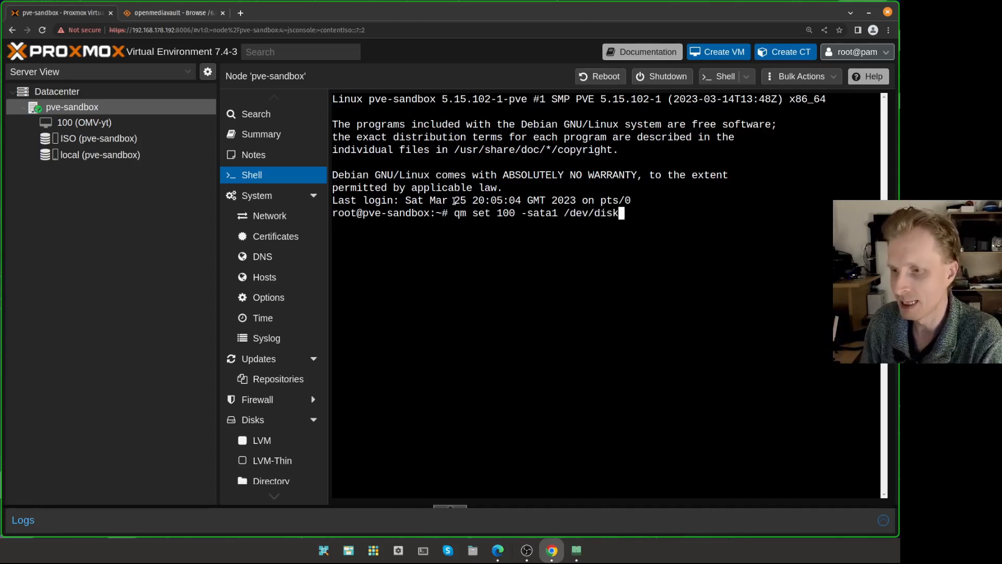
type("/by-")
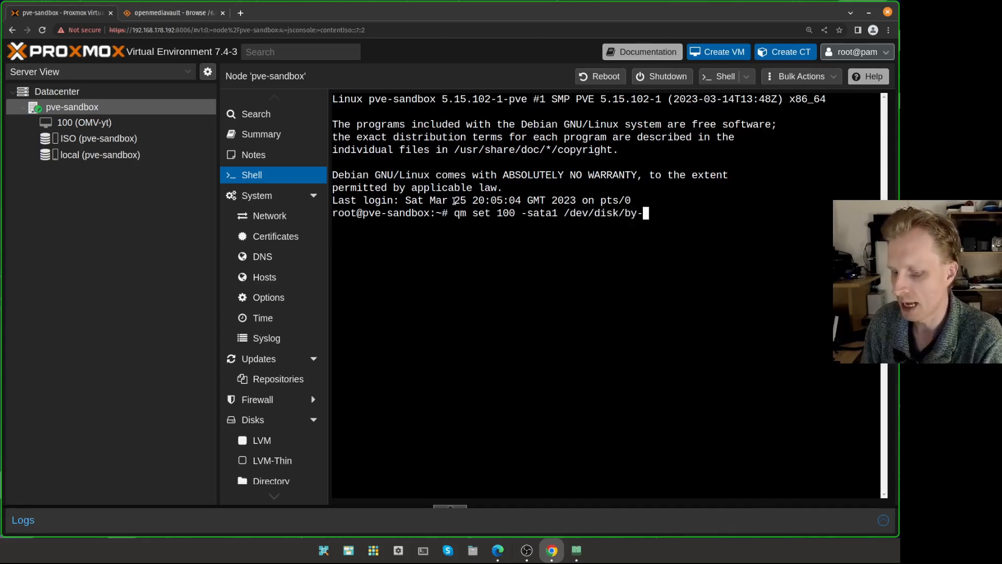
type("partuuid/")
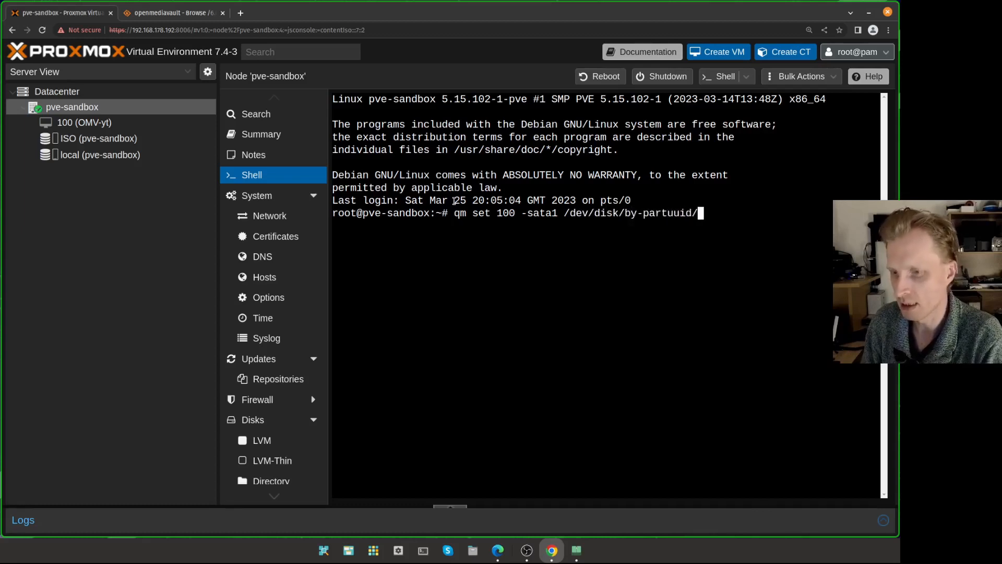
right_click(722, 205)
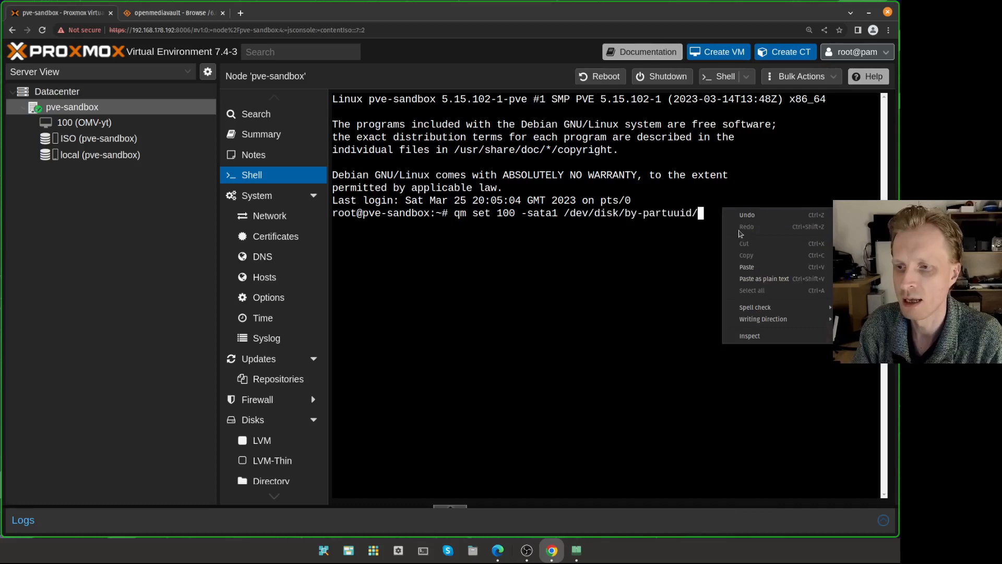
left_click(755, 279)
key("Right")
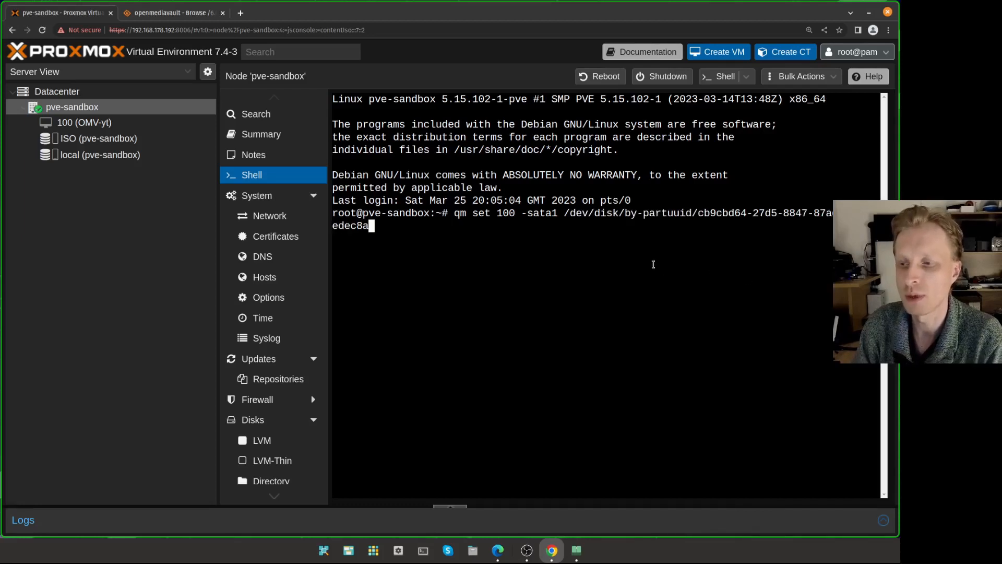
key("Return")
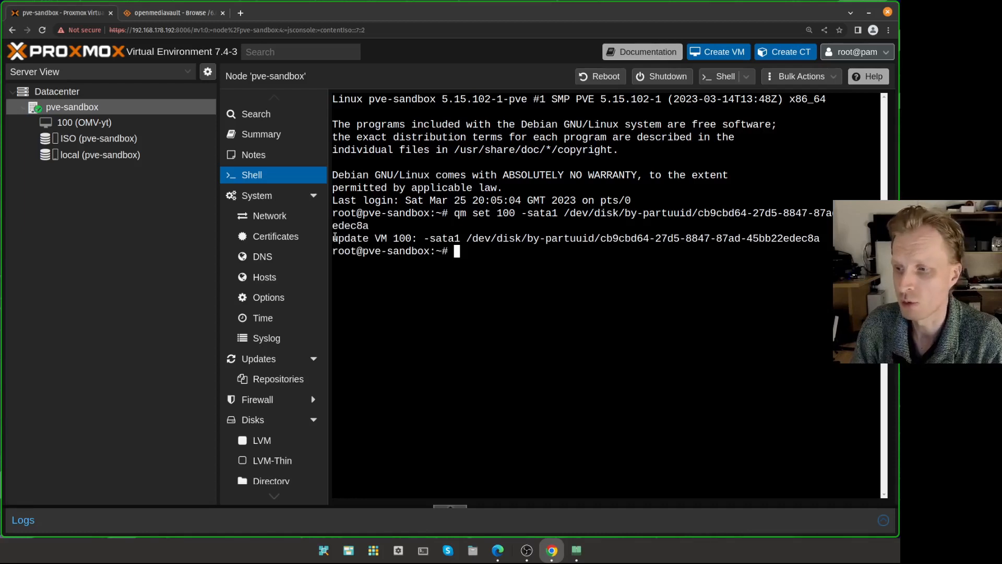
left_click_drag(335, 236, 826, 236)
double_click(401, 238)
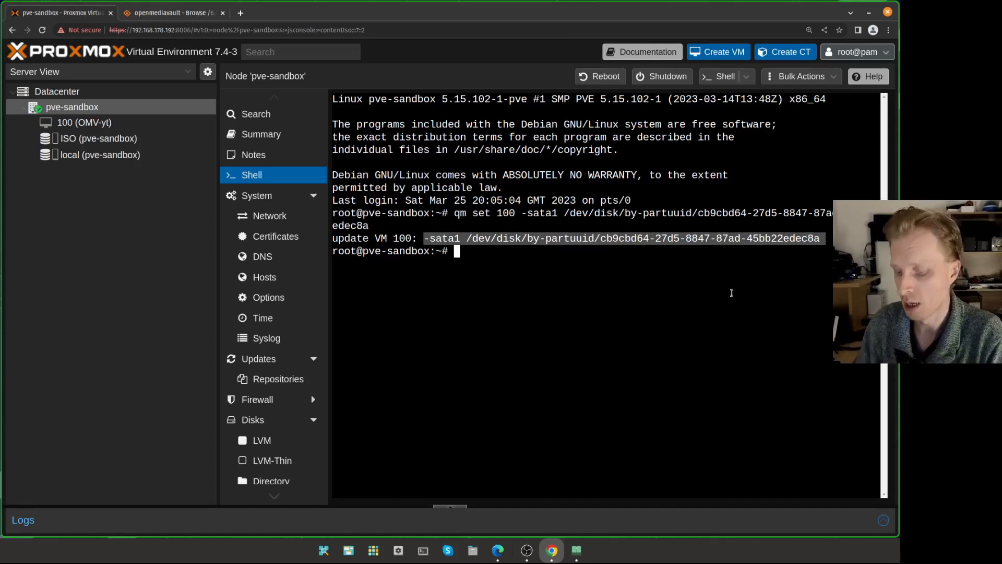
- Recall the previous qm set command and change -sata1 to -sata2
key("ctrl+l")
key("Up")
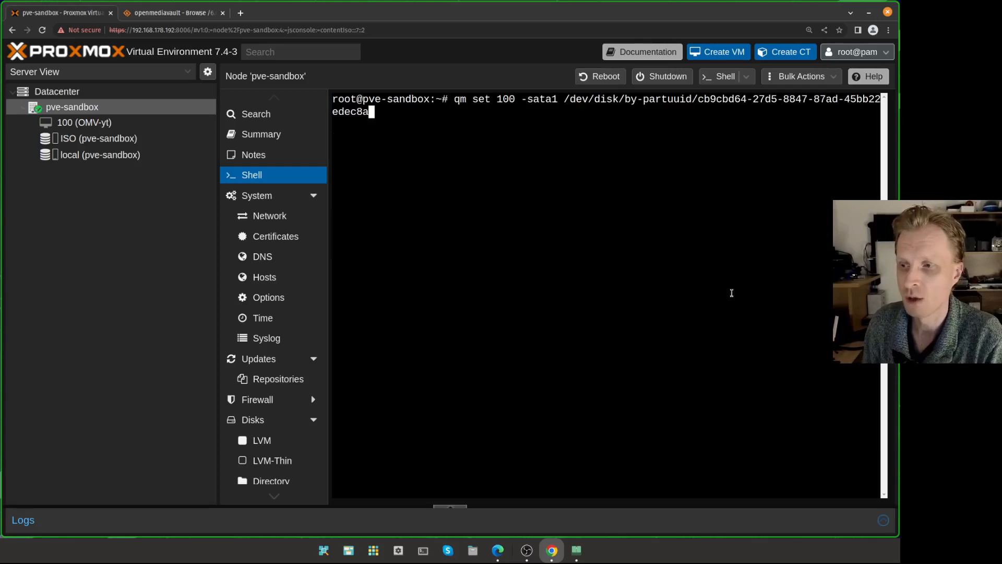
key("ctrl+Left")
key("ctrl+Left")
key("ctrl+Left")
key("ctrl+Left")
key("ctrl+Left")
key("ctrl+Left")
key("ctrl+Left")
key("ctrl+Left")
key("ctrl+Left")
key("ctrl+Left")
key("ctrl+Left")
key("ctrl+Left")
key("ctrl+Right")
key("ctrl+Right")
key("Right")
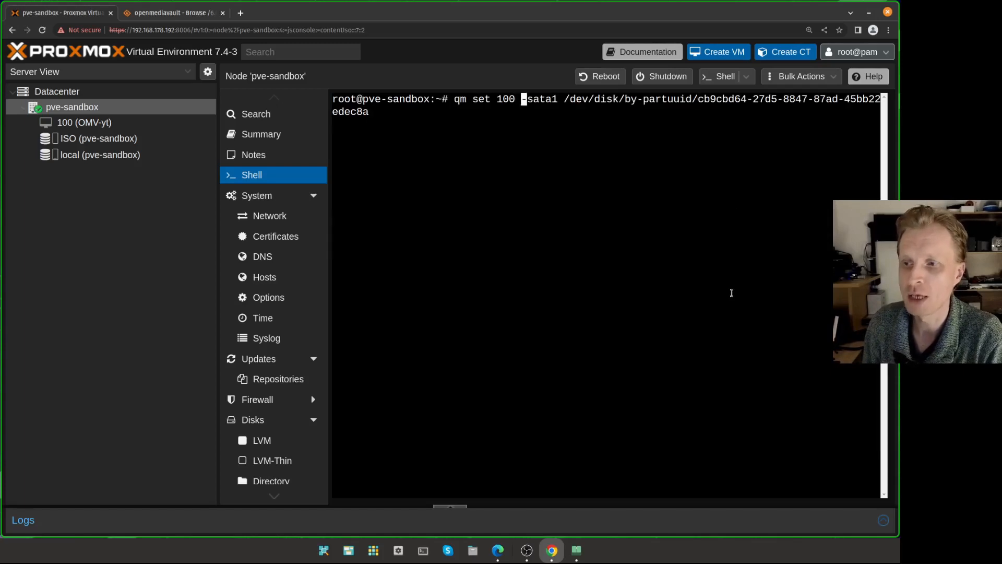
key("Right")
key("Right")
key("Right")
key("Right")
key("Right")
key("Delete")
type("2")
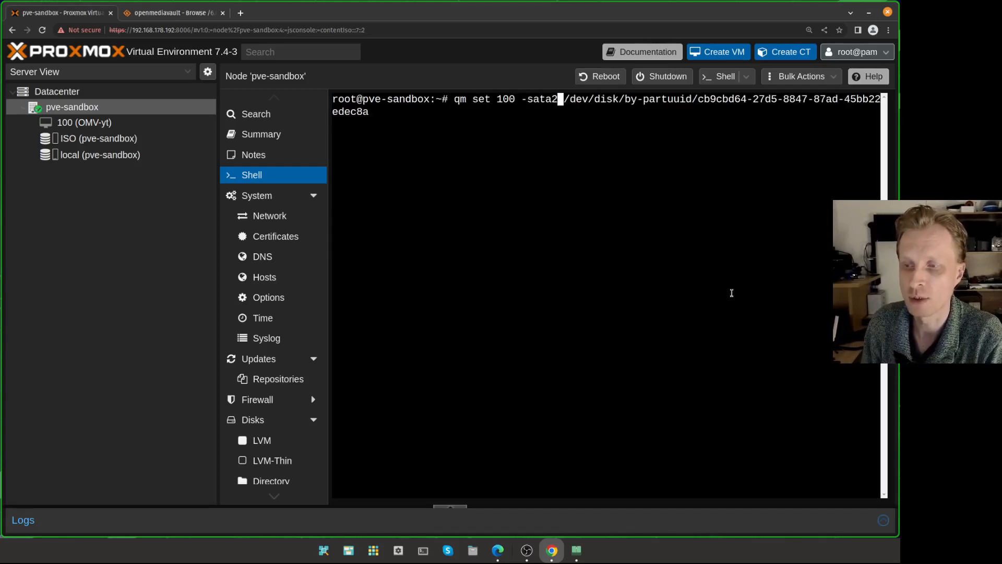
- Replace the PARTUUID with a NEW_ID placeholder, abandon the command unrun, and open VM 100's hardware
key("End")
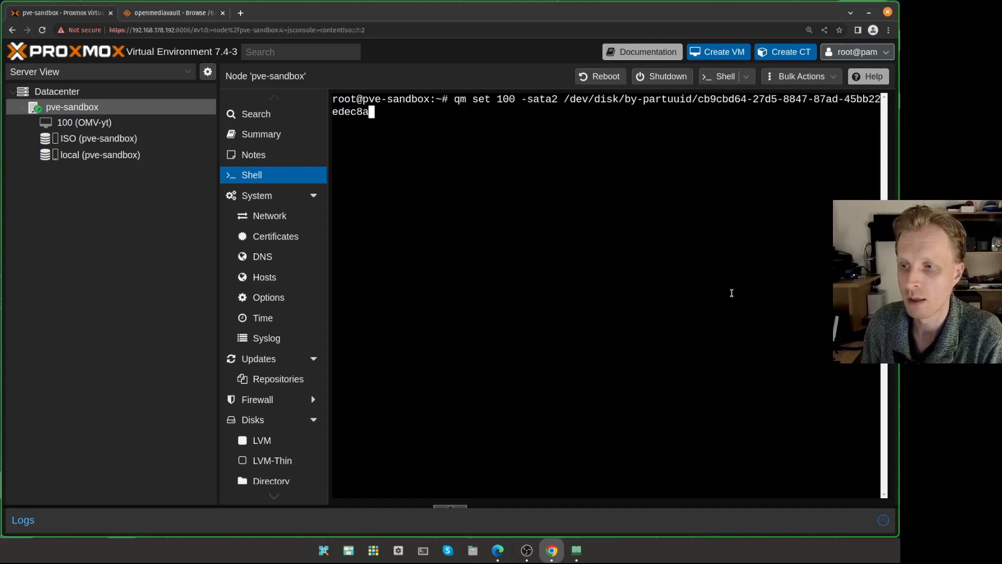
key("BackSpace")
key("BackSpace")
key("BackSpace")
key("BackSpace")
key("BackSpace")
key("BackSpace")
key("BackSpace")
key("BackSpace")
key("BackSpace")
key("BackSpace")
key("BackSpace")
key("BackSpace")
key("BackSpace")
key("BackSpace")
key("BackSpace")
key("BackSpace")
key("BackSpace")
key("BackSpace")
key("BackSpace")
key("BackSpace")
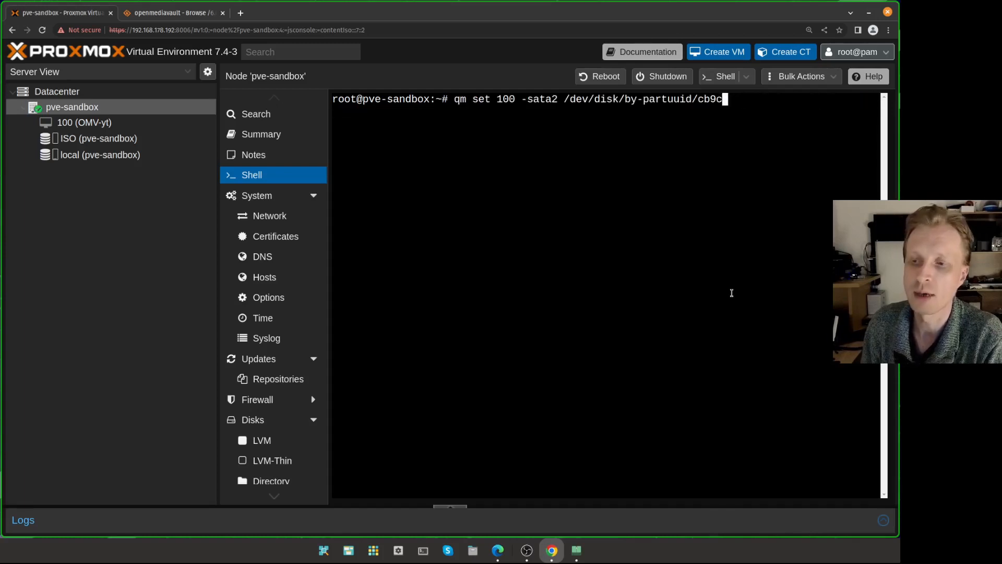
key("BackSpace")
type("NEW_")
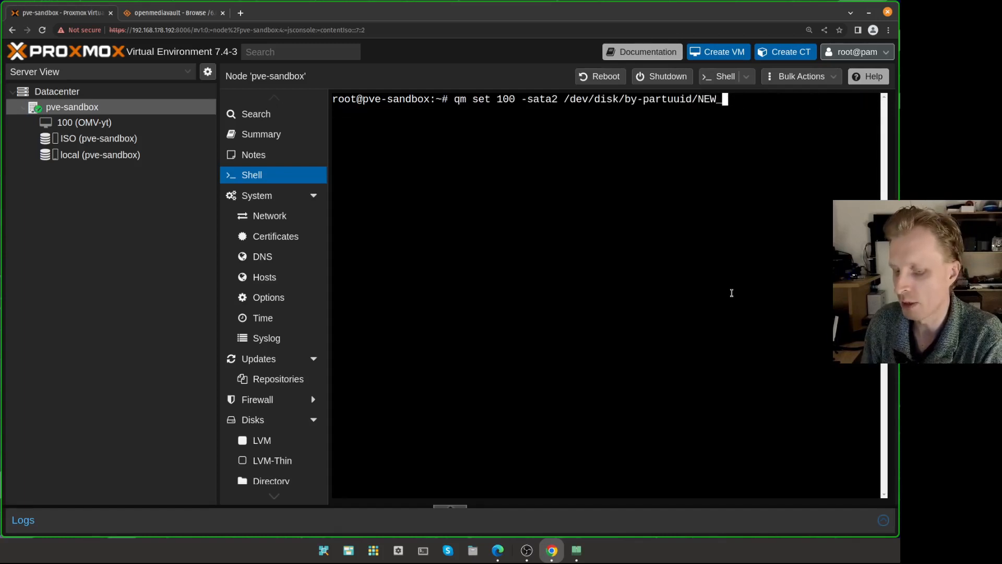
type("ID")
key("BackSpace")
key("BackSpace")
key("BackSpace")
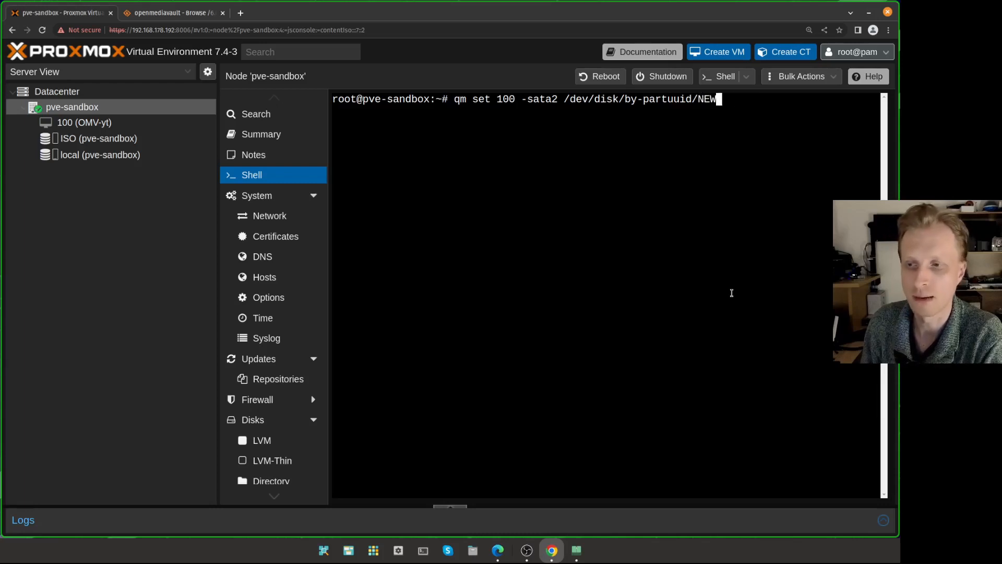
key("BackSpace")
key("ctrl+c")
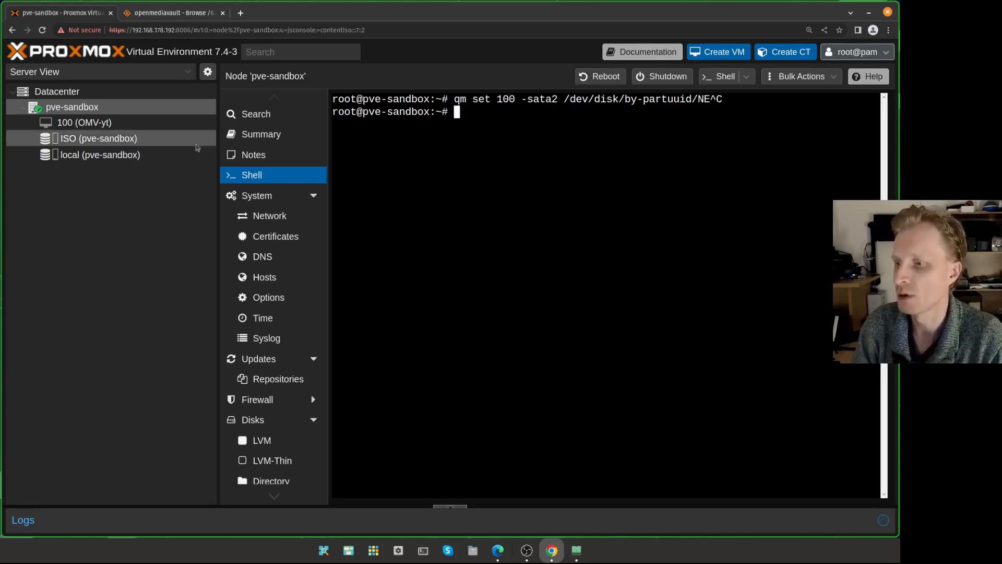
left_click(130, 124)
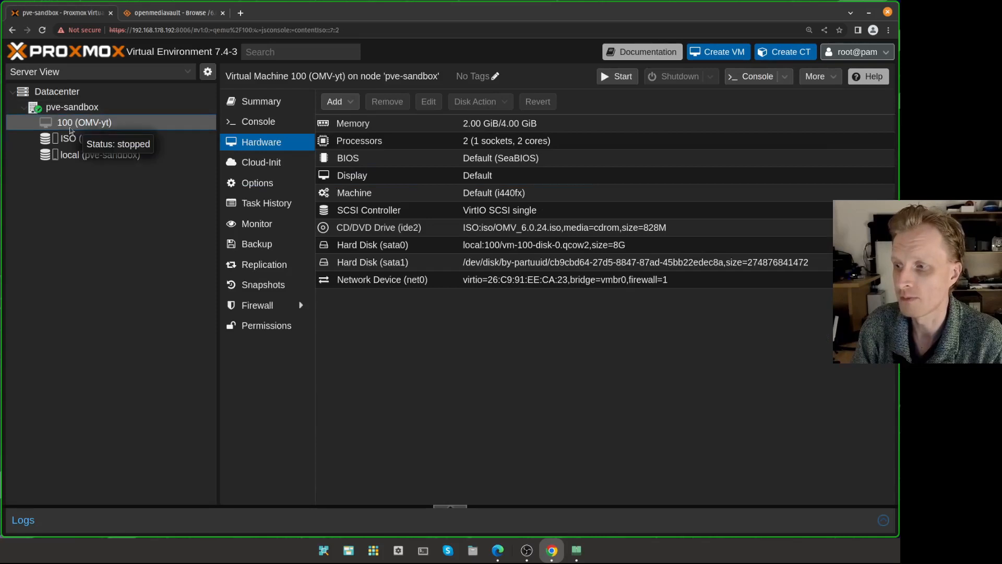
- Open the Edit dialog for VM 100's Hard Disk (sata1) row
left_click(557, 264)
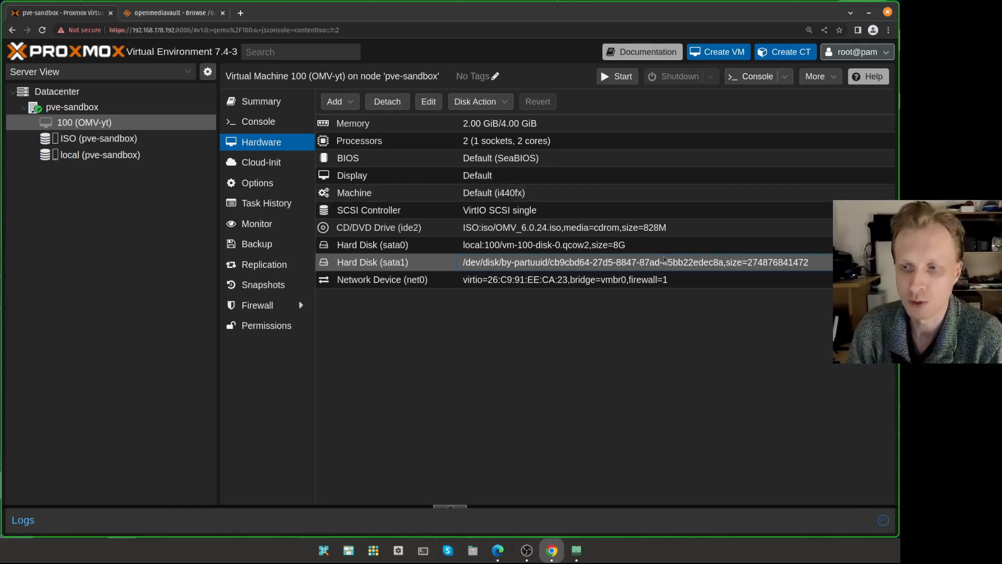
double_click(582, 265)
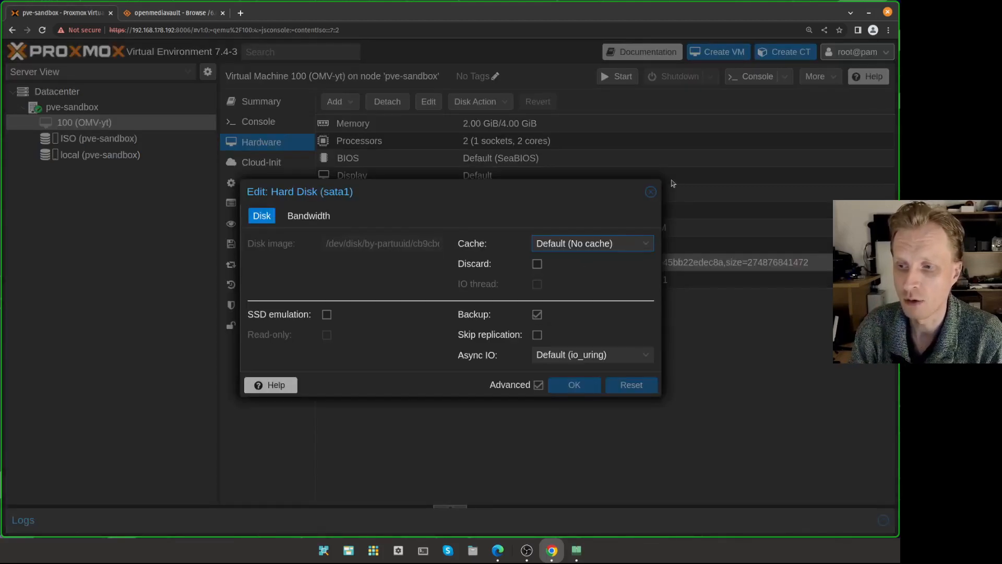
- Uncheck Backup on the sata1 disk and save, setting backup=0
left_click(651, 192)
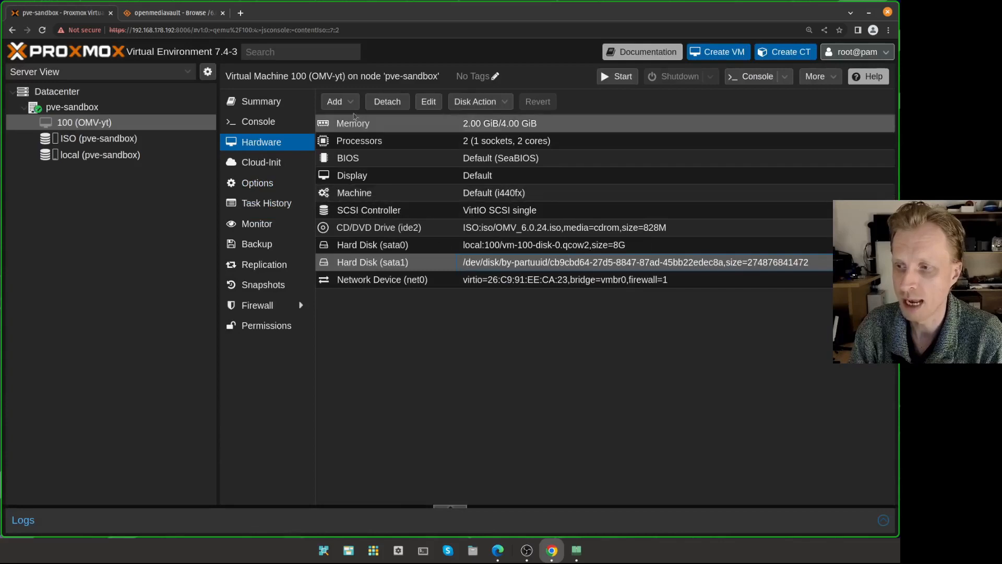
left_click(426, 102)
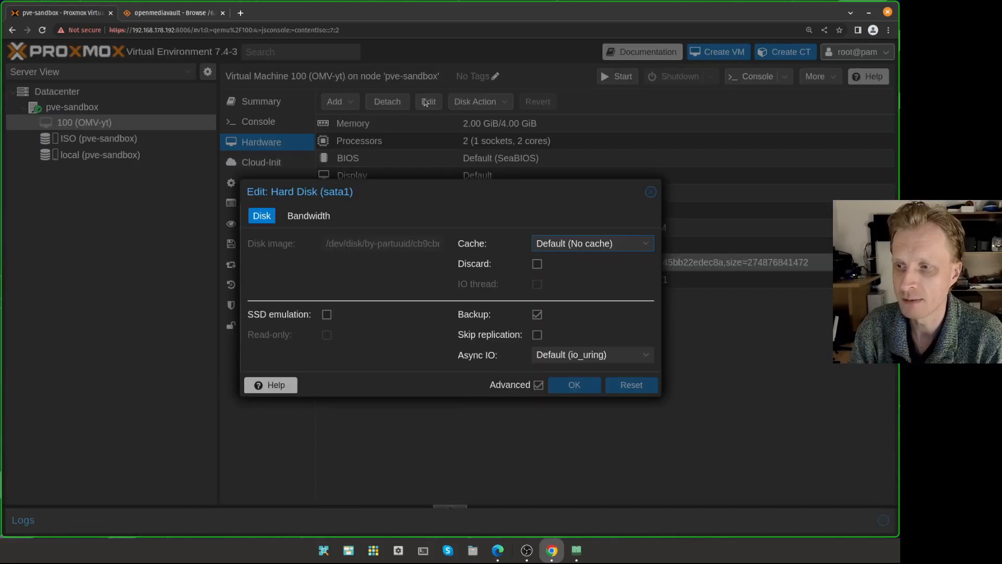
left_click(537, 314)
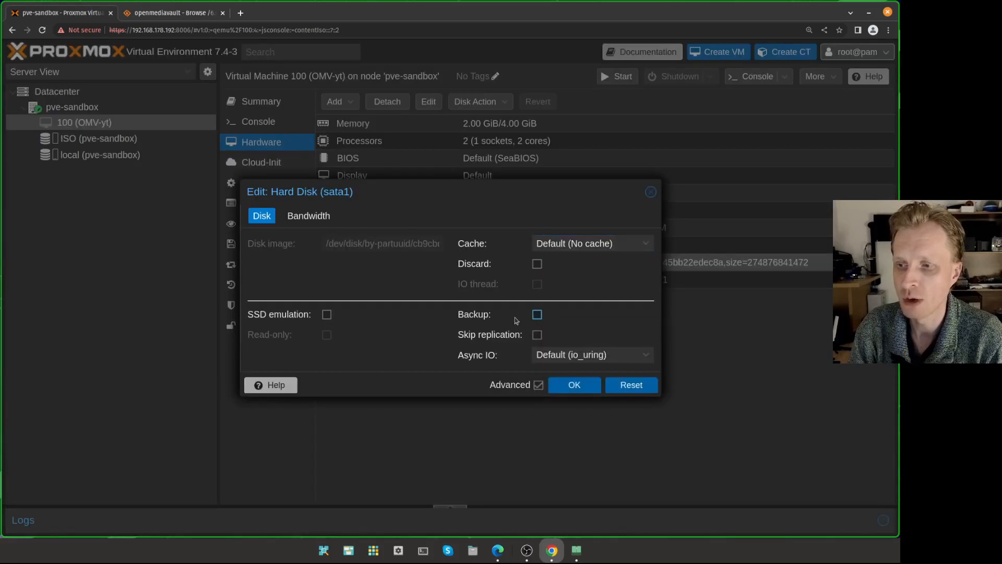
left_click(581, 386)
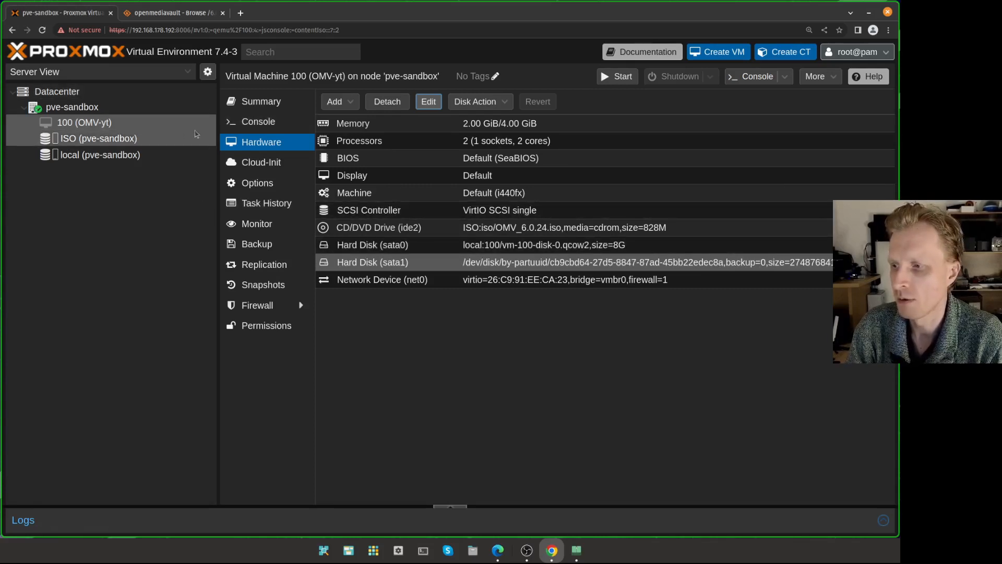
left_click(256, 125)
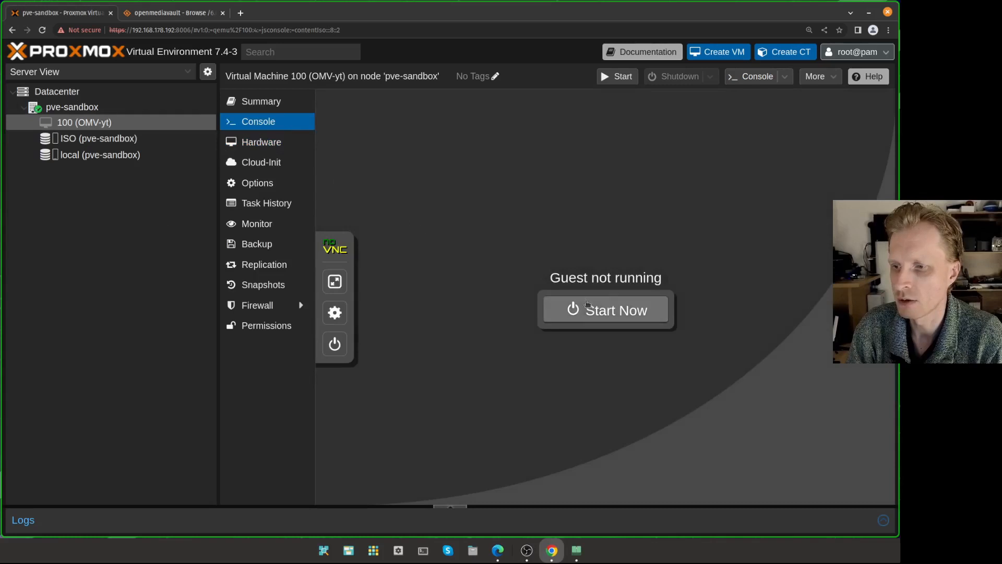
- Start VM 100 from its Console and switch the noVNC view to full screen
left_click(588, 309)
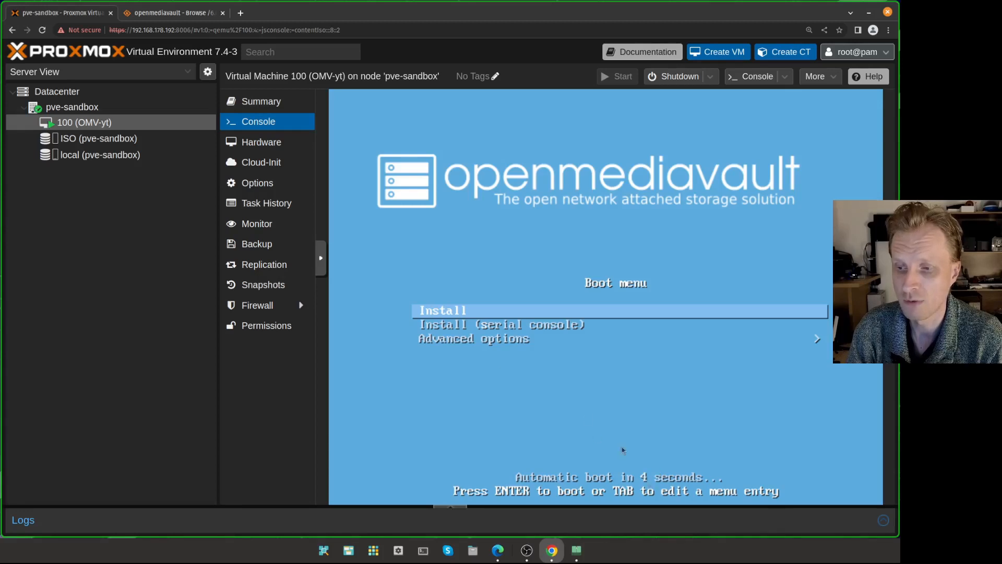
left_click(321, 257)
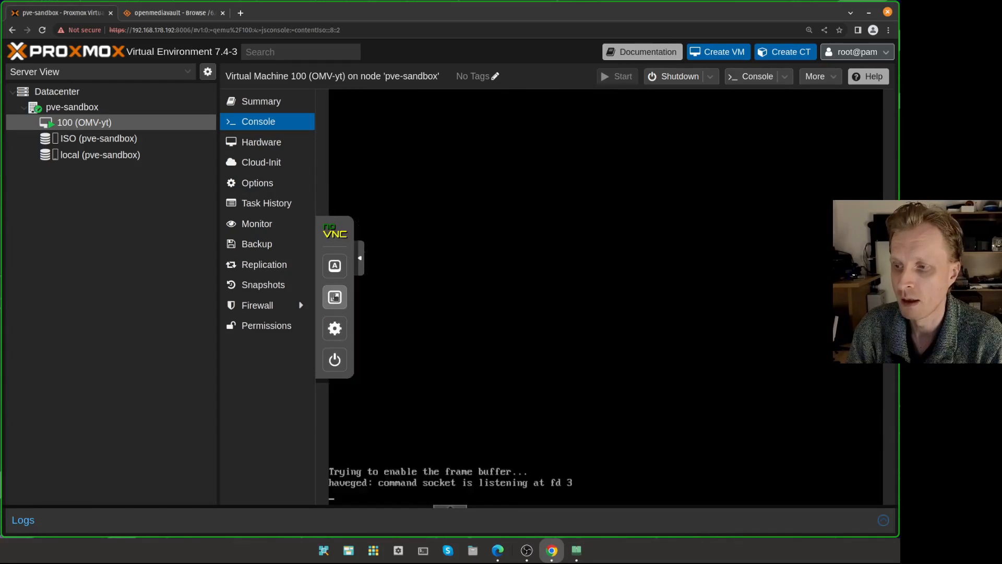
left_click(334, 297)
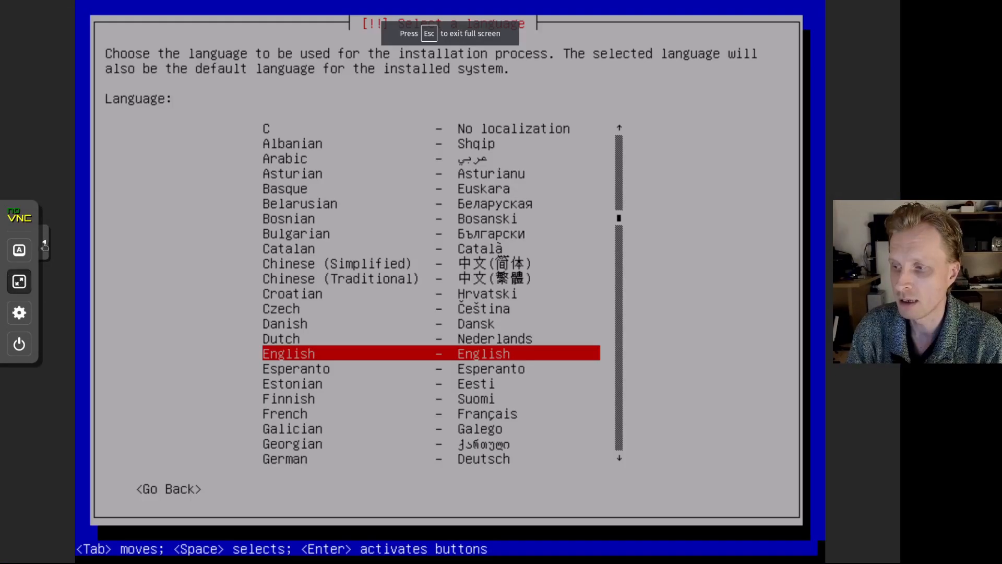
- Select English language, United Kingdom location and the British English keymap
left_click(44, 245)
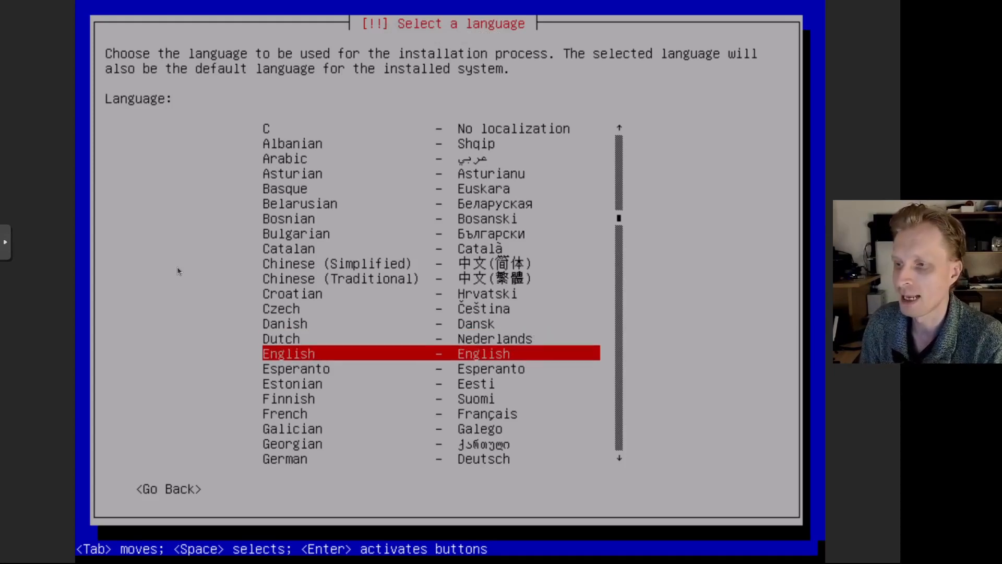
key("Return")
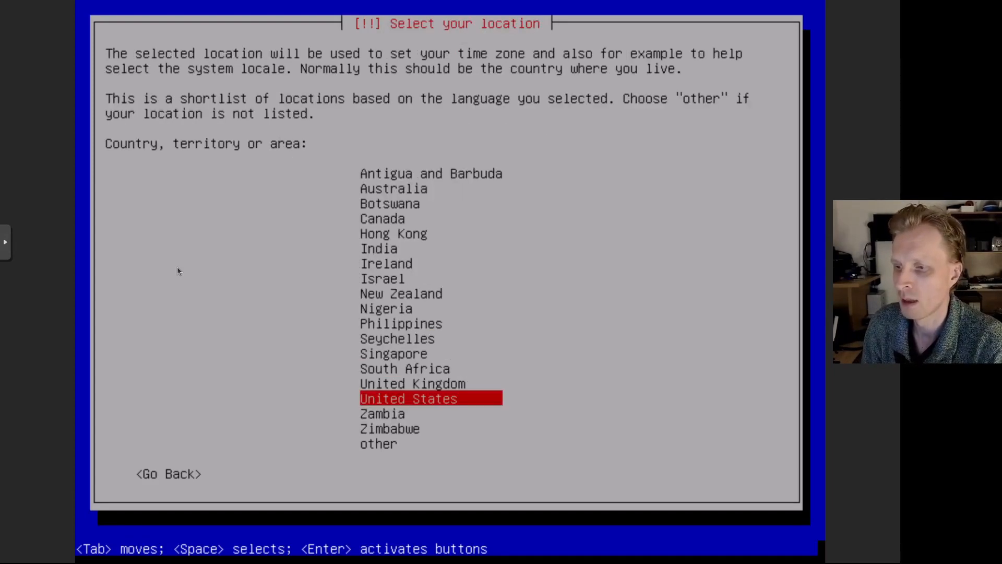
key("Up")
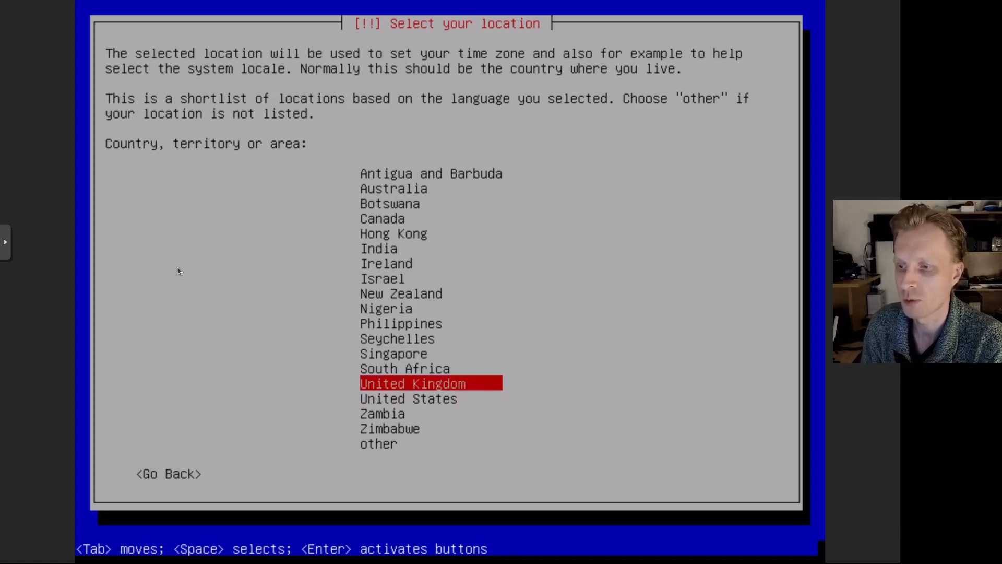
key("Return")
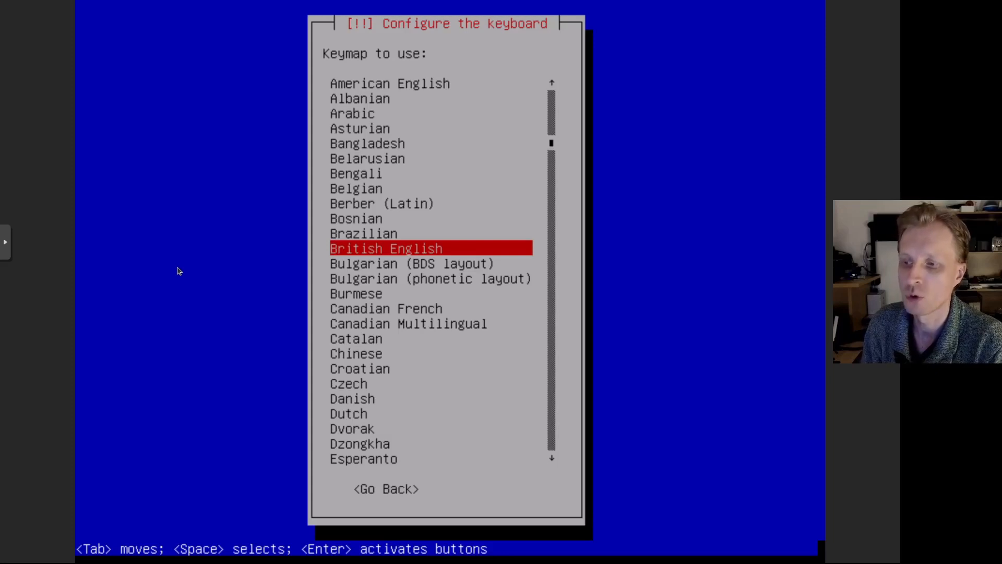
key("Down")
key("Up")
key("Return")
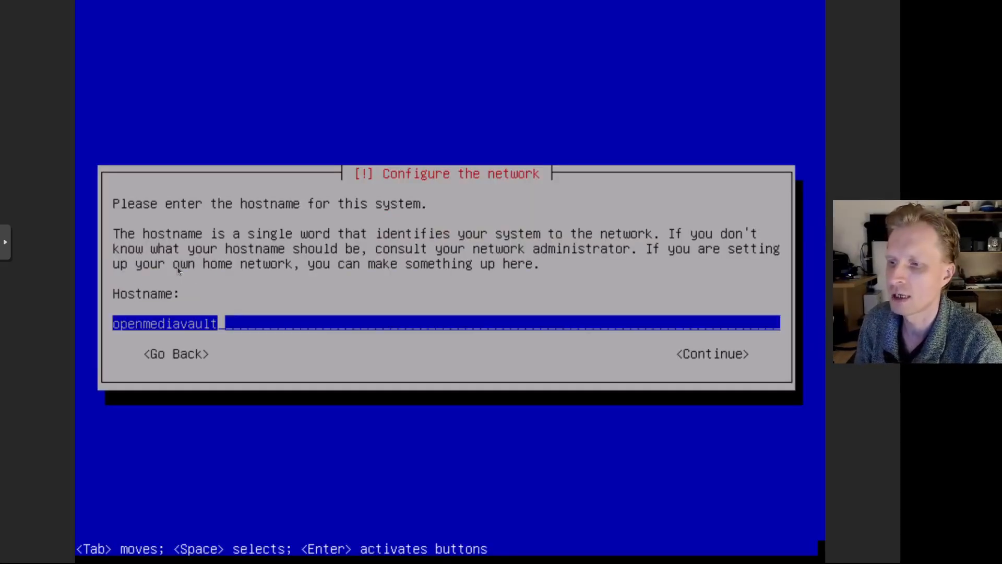
- Set the hostname to omv-yt and continue
key("BackSpace")
key("BackSpace")
key("BackSpace")
key("BackSpace")
key("BackSpace")
key("BackSpace")
key("BackSpace")
key("BackSpace")
key("BackSpace")
key("BackSpace")
key("BackSpace")
key("BackSpace")
key("BackSpace")
key("BackSpace")
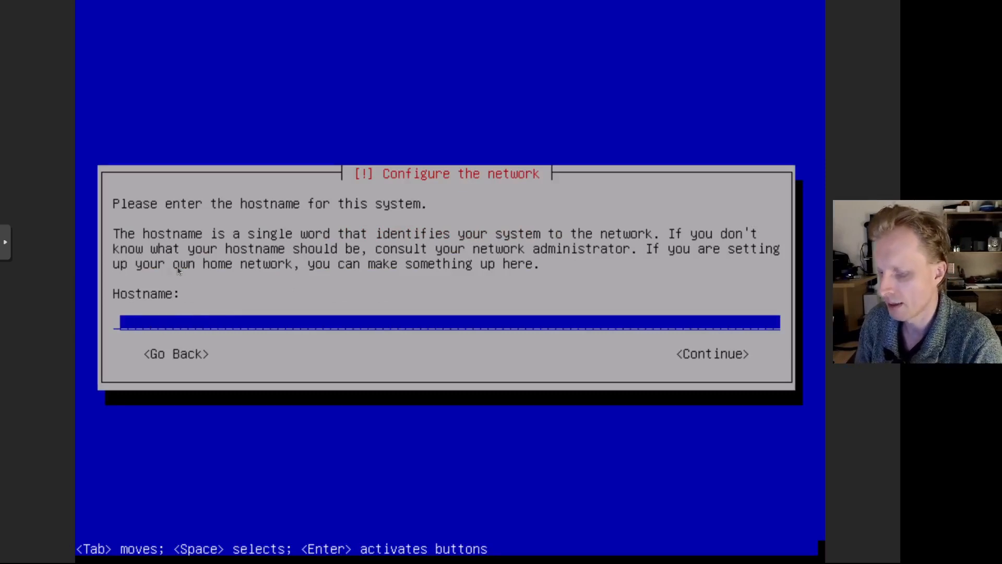
type("omv-yt")
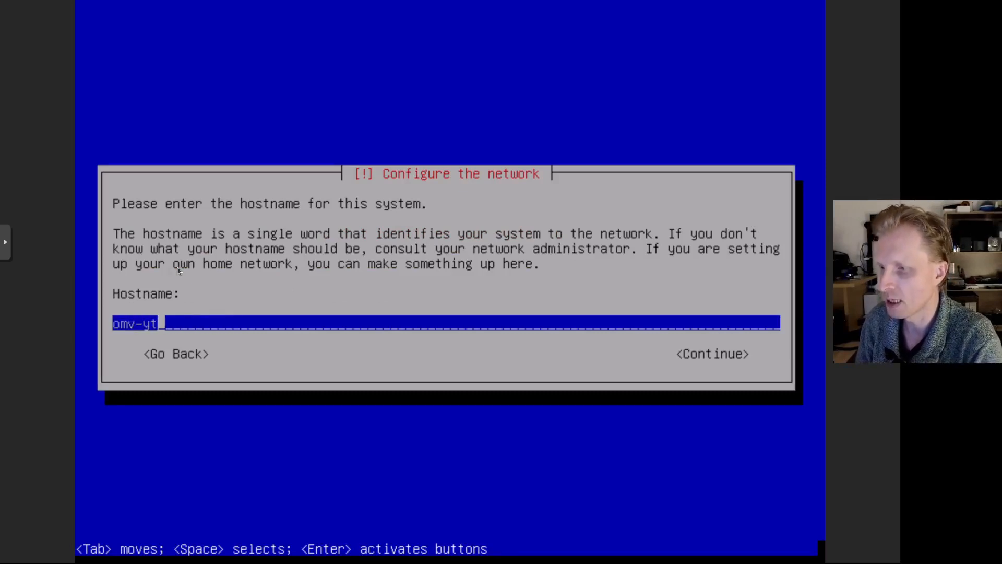
type(".lan")
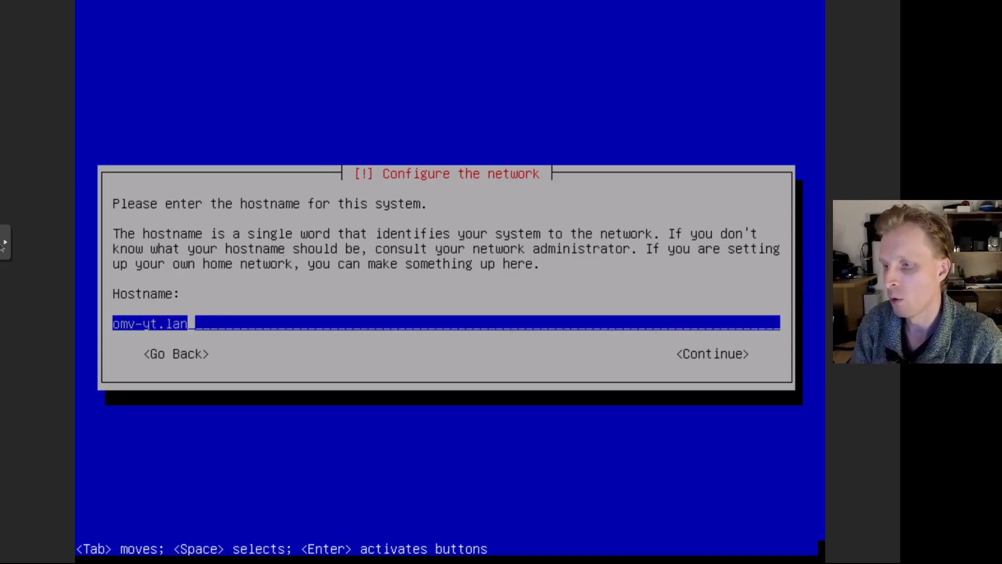
key("BackSpace")
key("BackSpace")
key("BackSpace")
key("BackSpace")
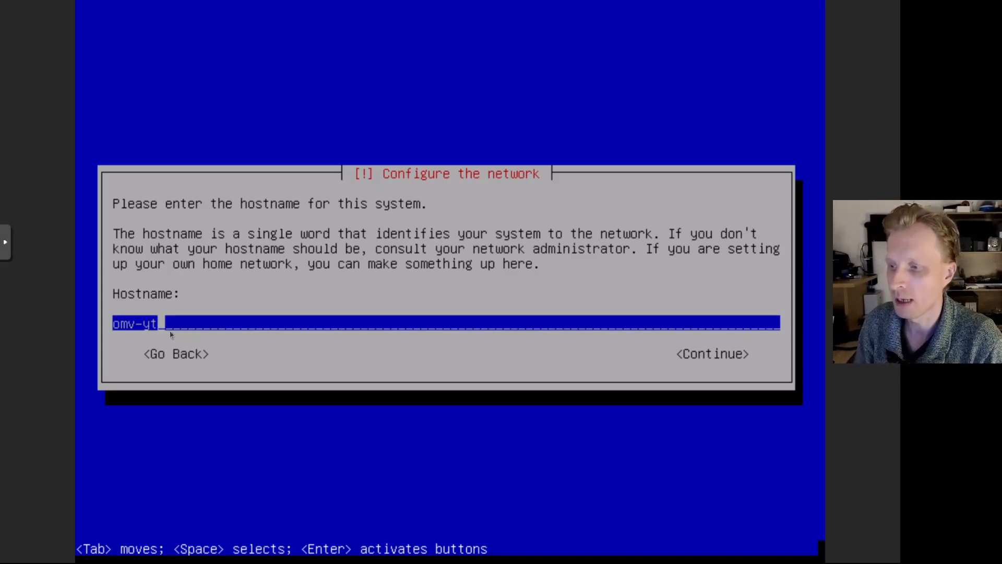
key("Tab")
key("Tab")
key("Tab")
key("Tab")
key("Return")
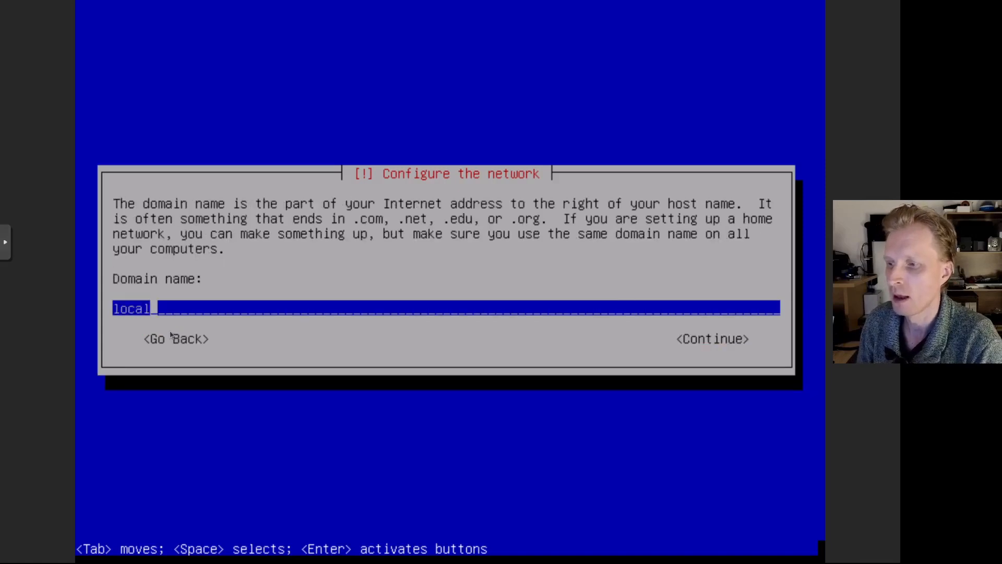
- Set the domain name to lan and continue
key("BackSpace")
key("BackSpace")
key("BackSpace")
key("BackSpace")
key("BackSpace")
type("la")
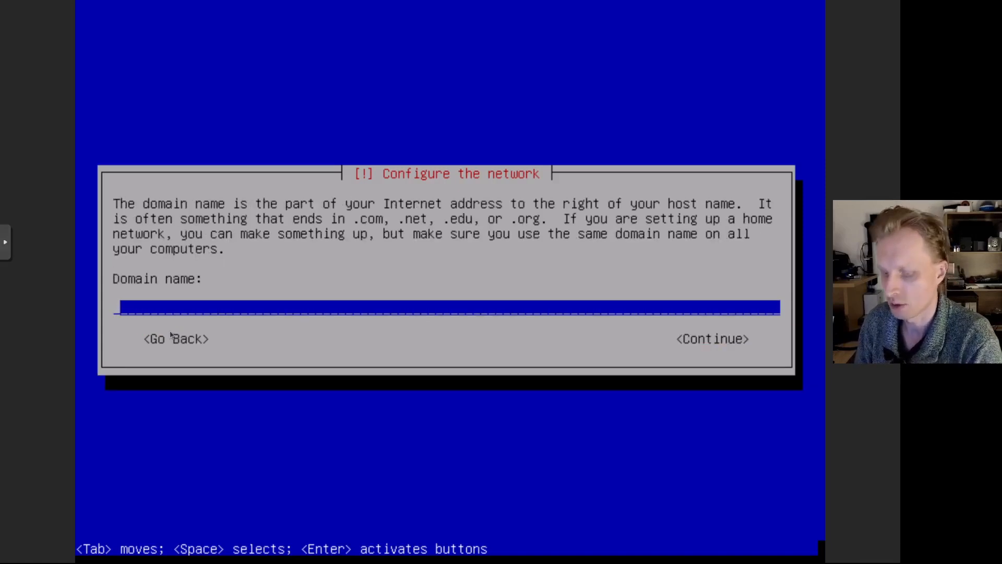
type("n")
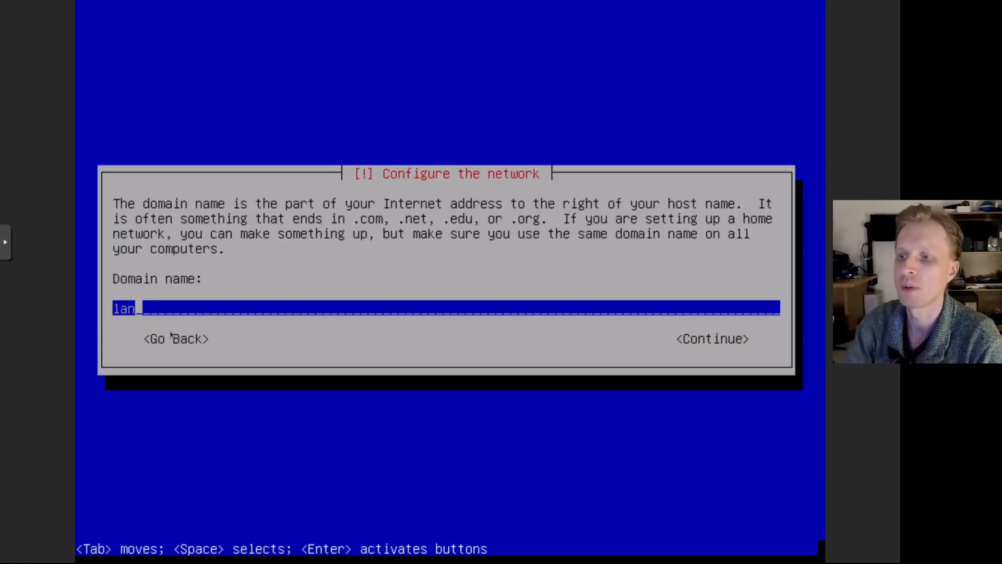
key("Tab")
key("Return")
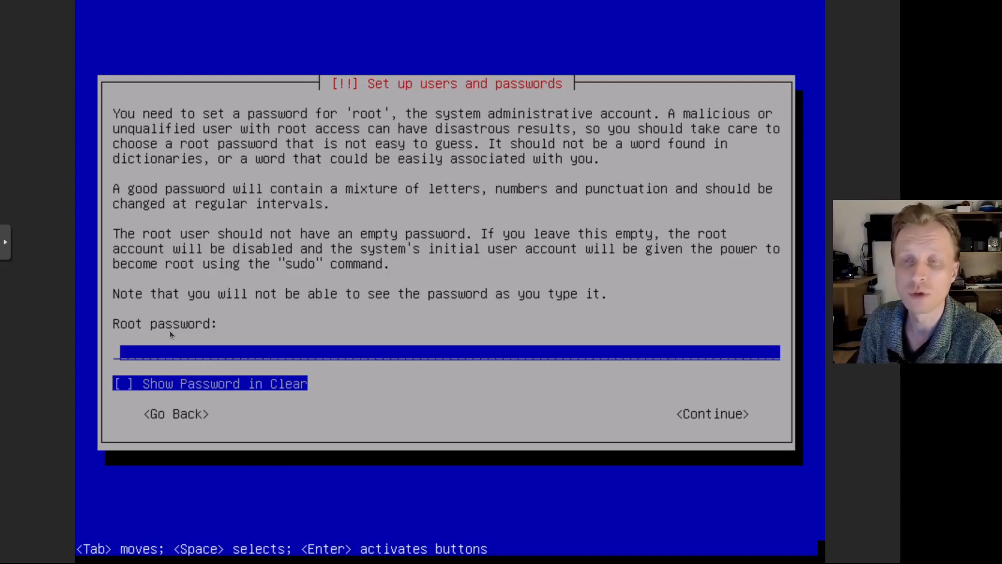
- Enter the installer's root password and repeat it in the verify field
type("******")
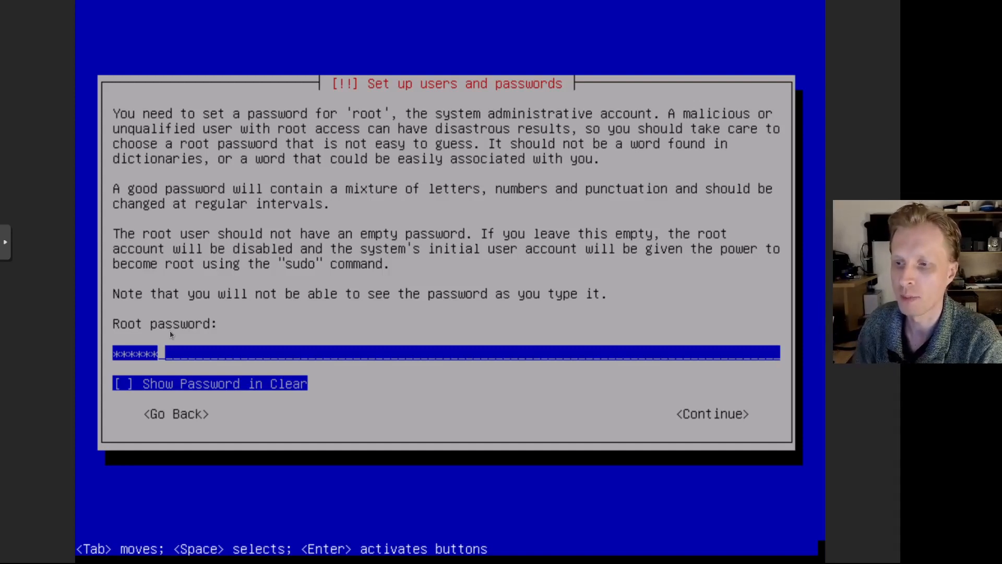
key("Tab")
key("Tab")
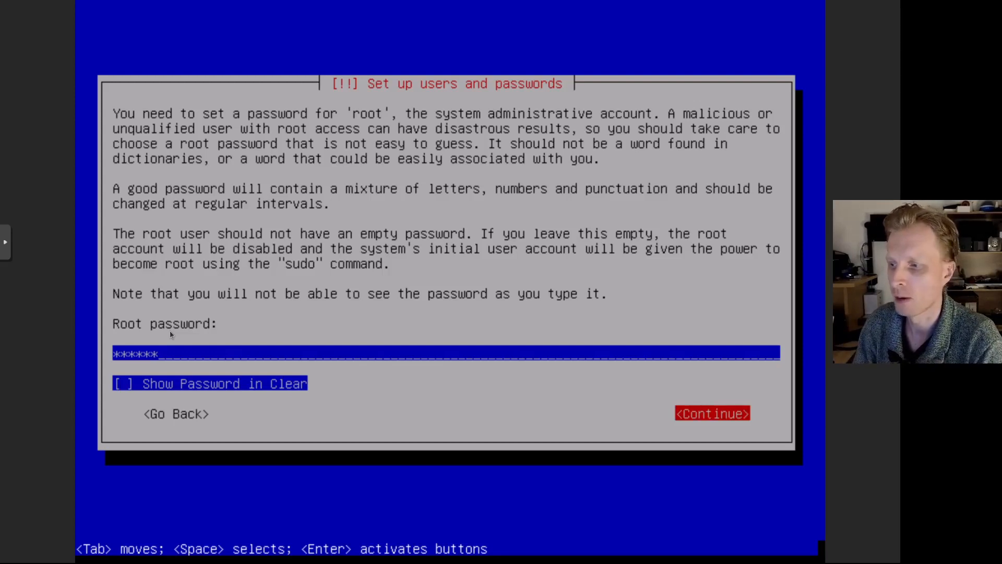
key("Return")
type("*******")
key("Tab")
key("Tab")
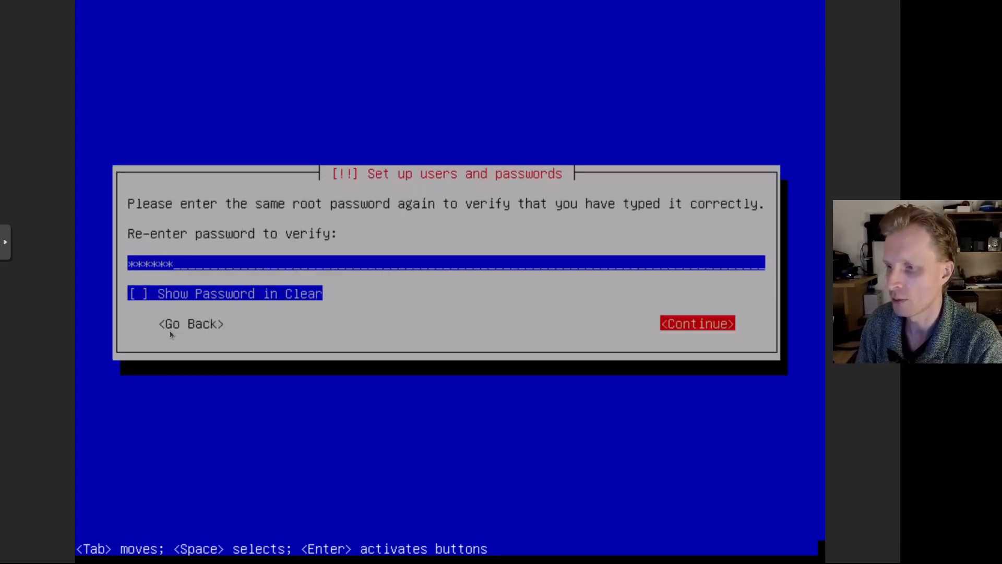
key("Return")
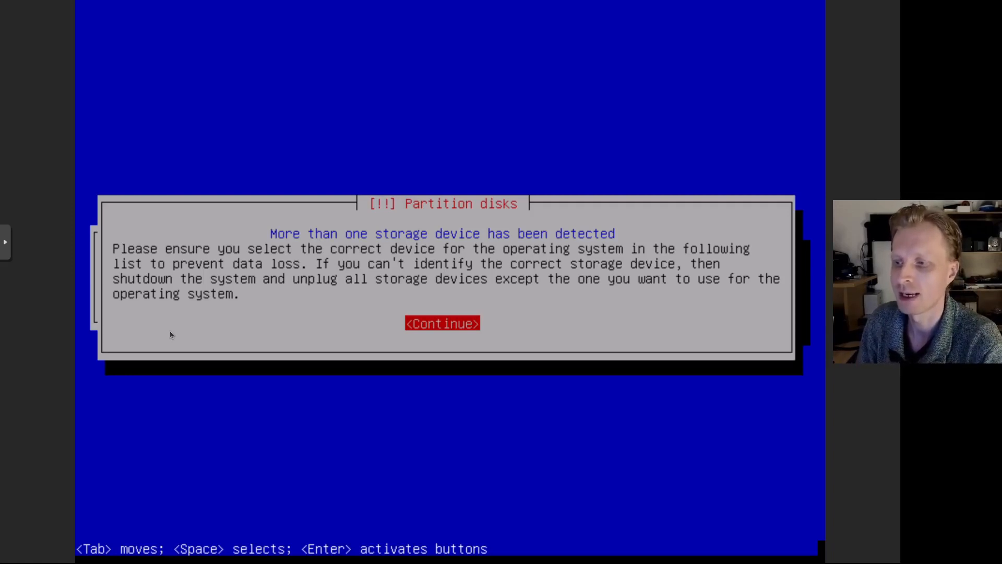
- Acknowledge the multiple-devices notice and pick the 8.6 GB sda disk over the 274.9 GB sdb
key("Return")
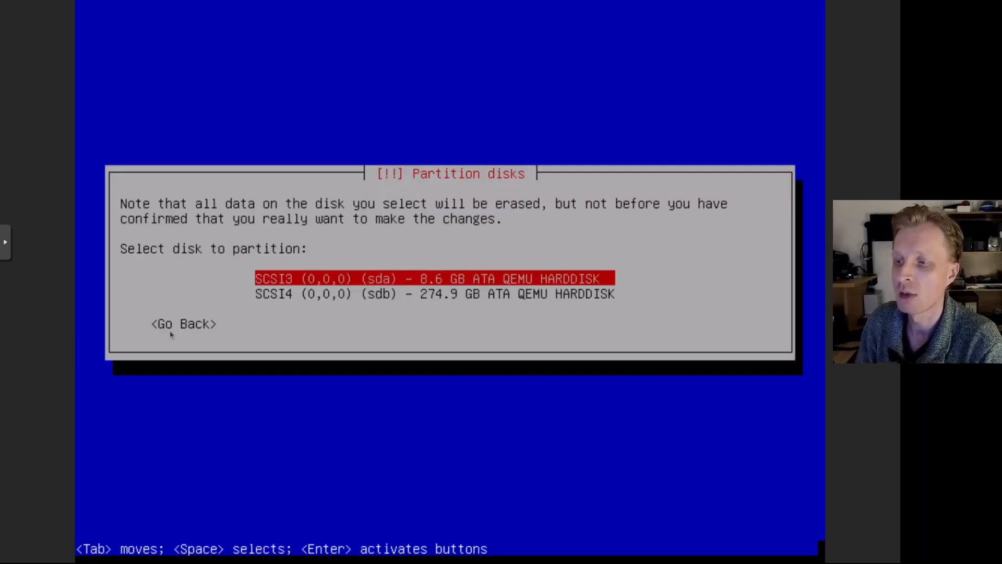
key("Down")
key("Up")
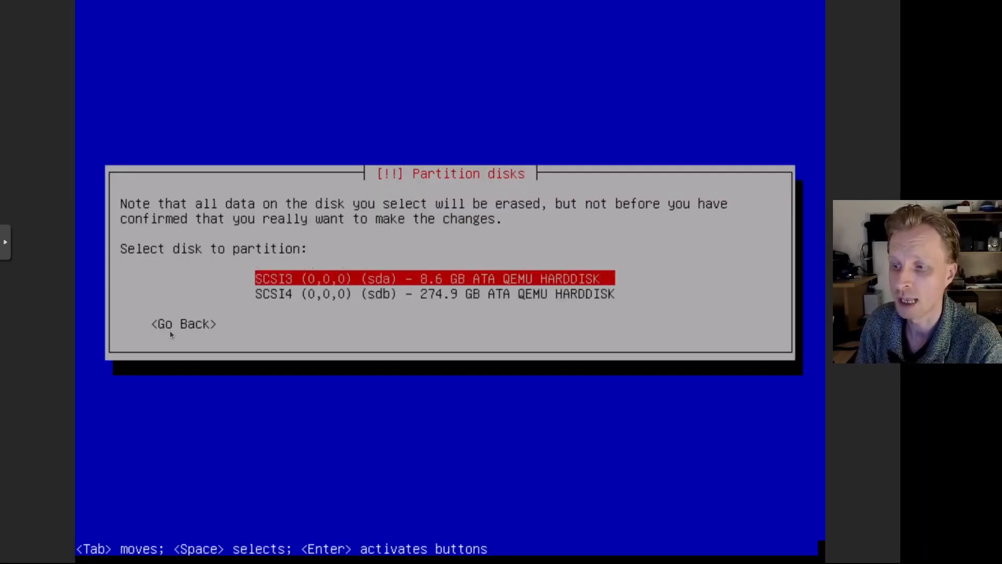
key("Down")
key("Up")
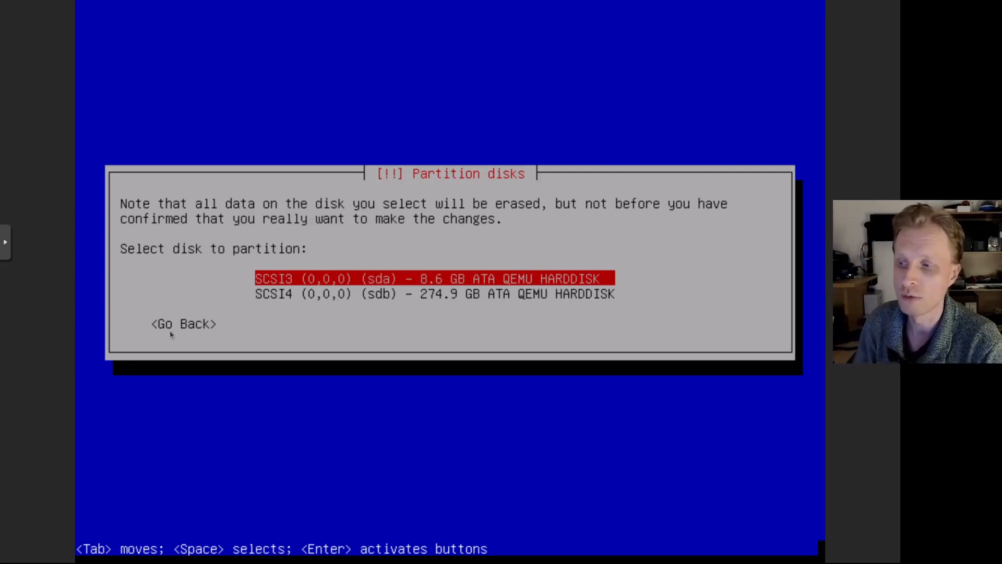
key("Down")
key("Up")
key("Down")
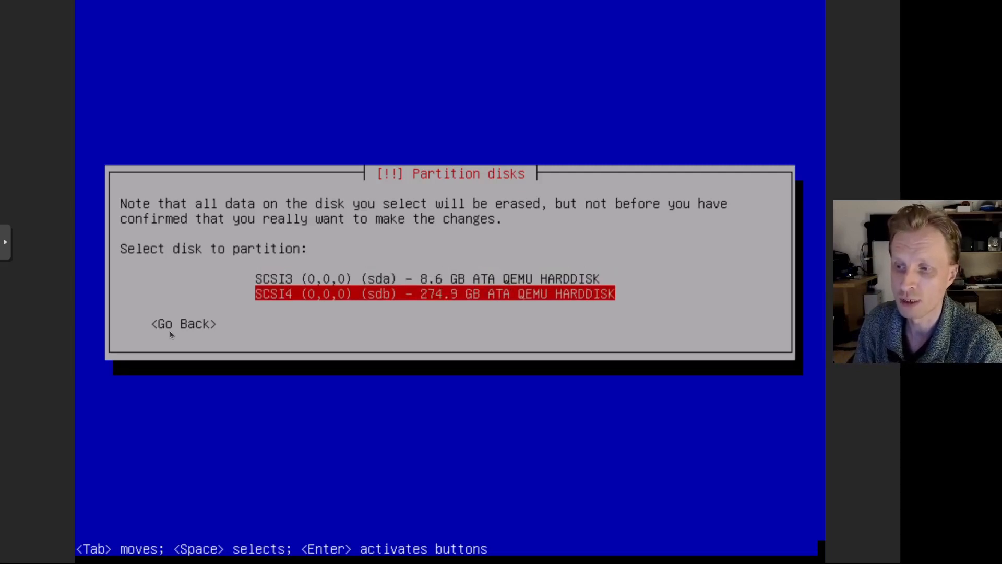
key("Up")
key("Down")
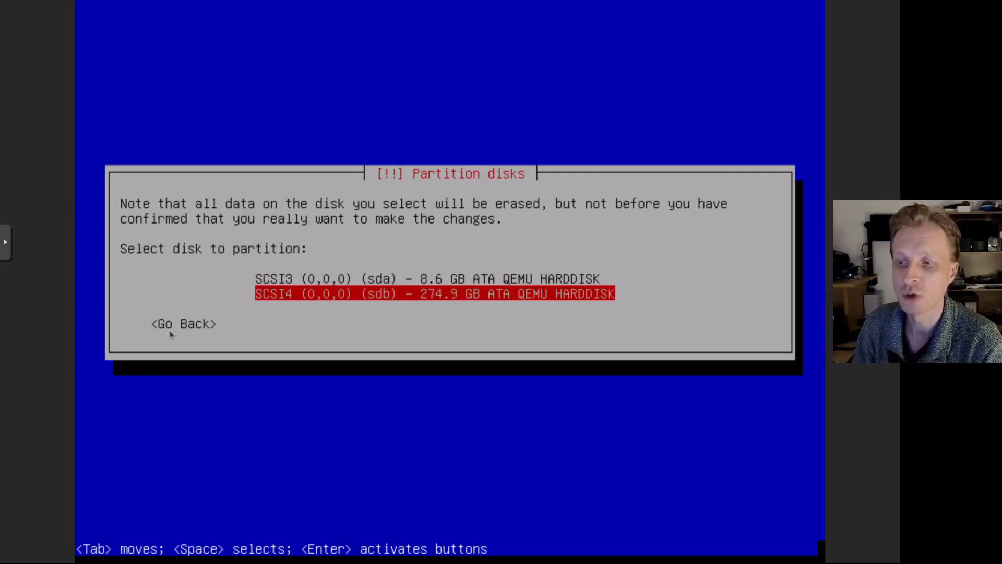
key("Up")
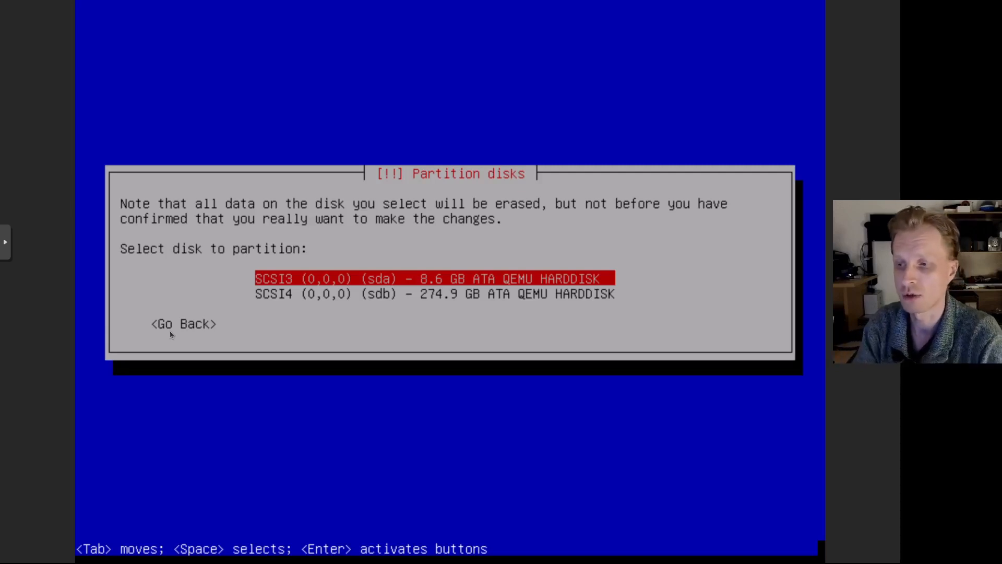
key("Down")
key("Up")
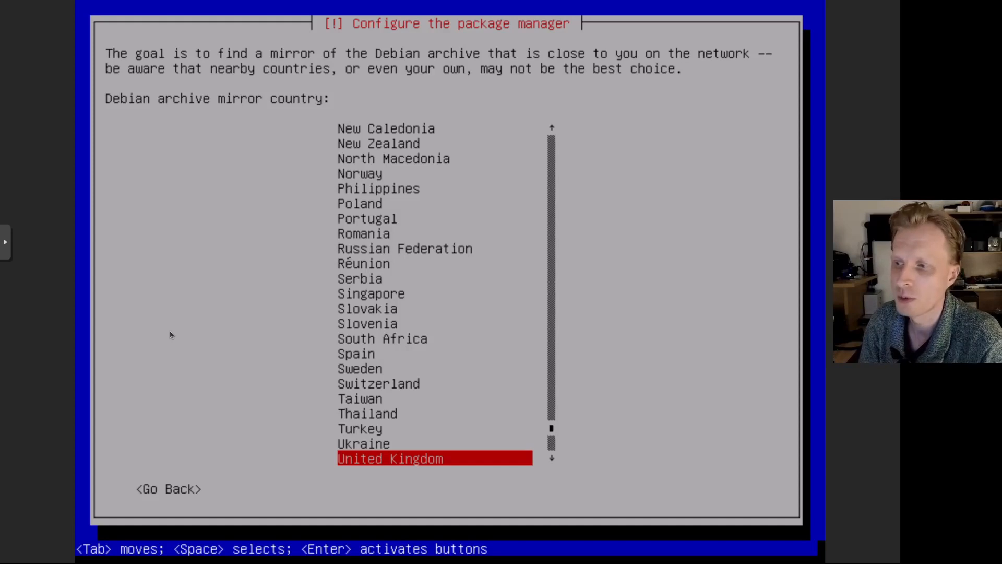
- Choose United Kingdom and deb.debian.org as the mirror, with no HTTP proxy
key("Up")
key("Up")
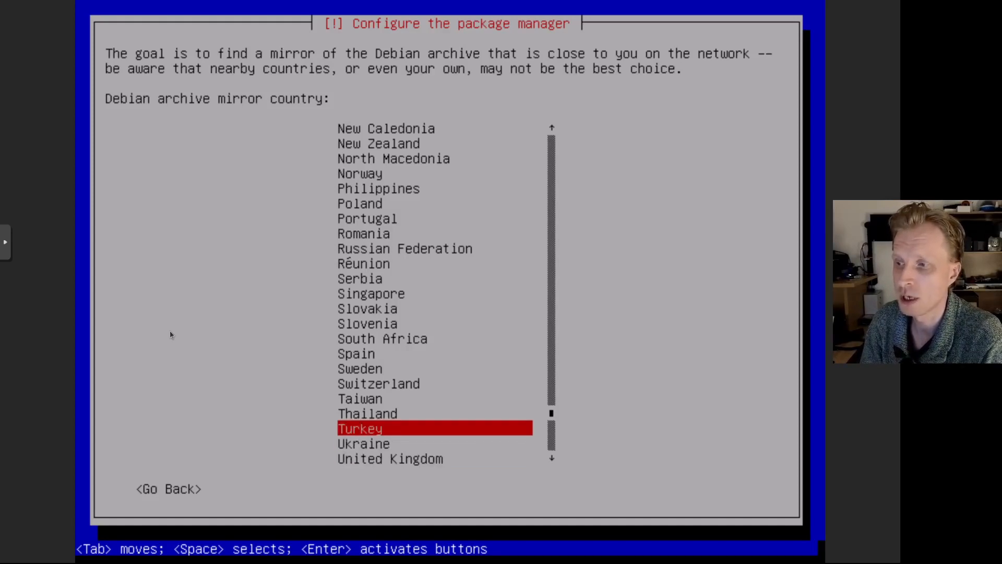
key("Down")
key("Down")
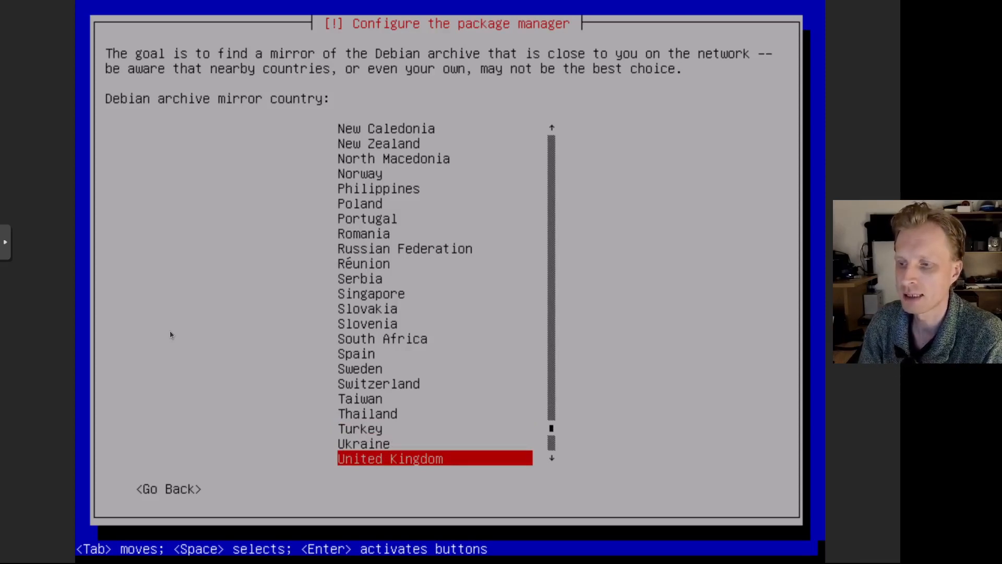
key("Return")
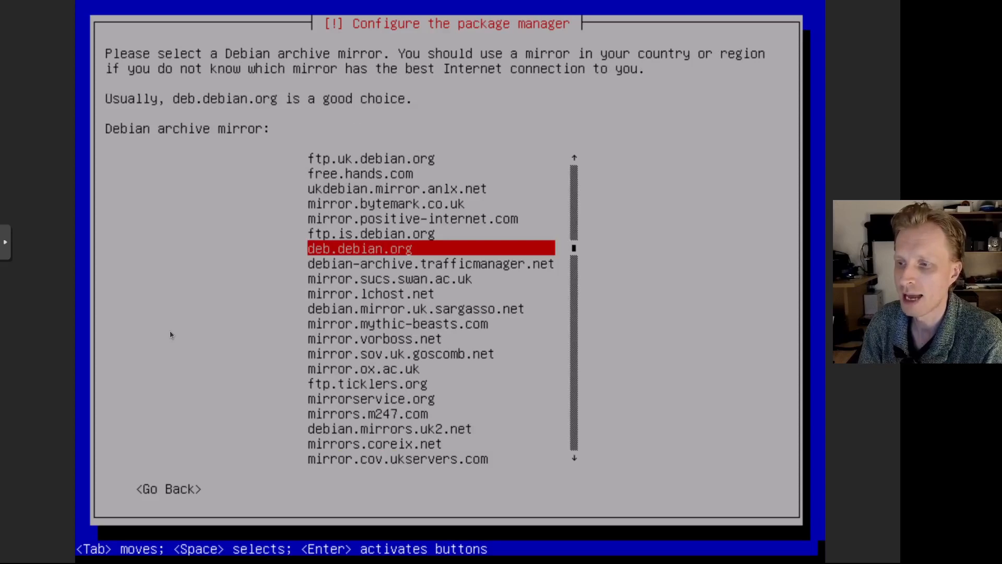
key("Return")
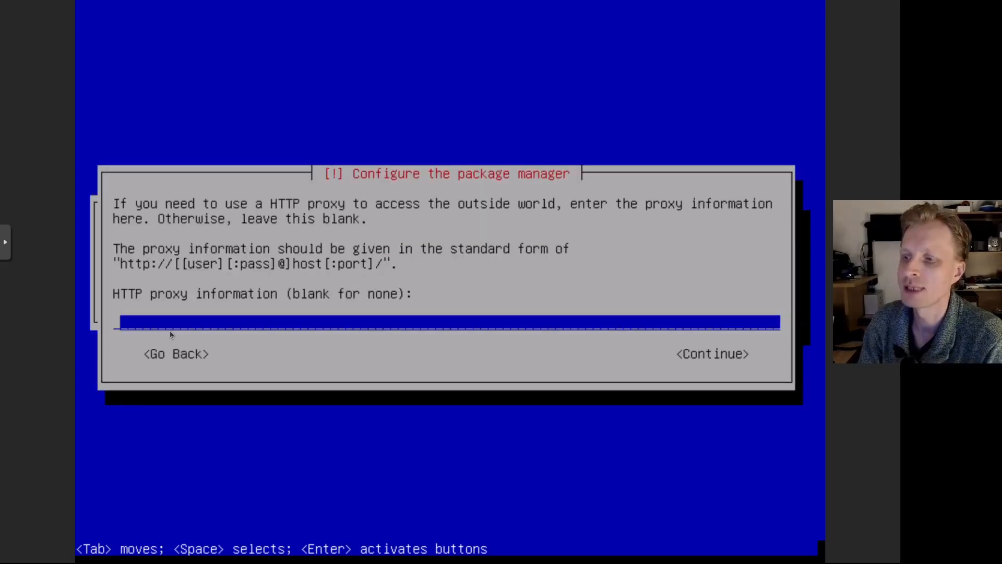
key("Tab")
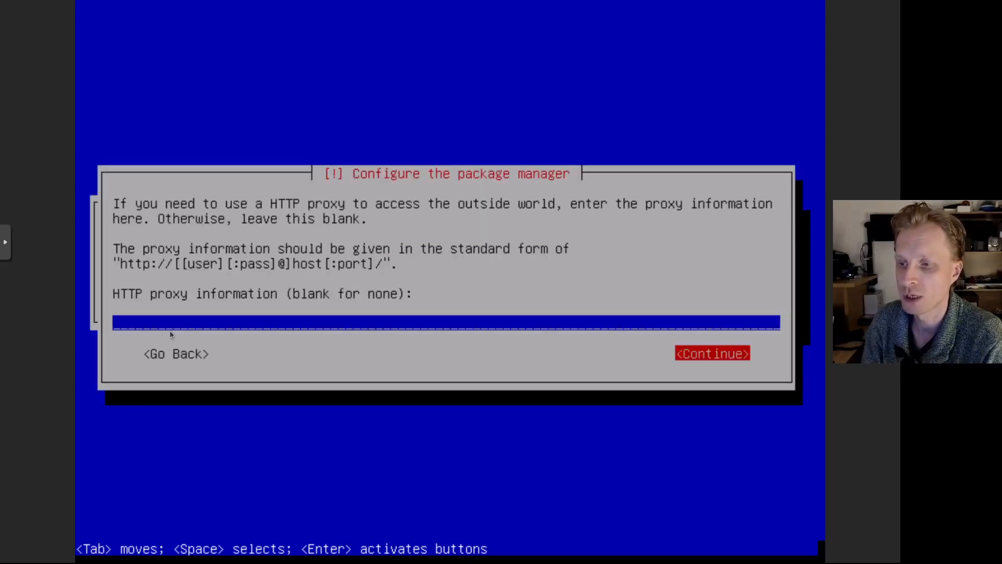
key("Return")
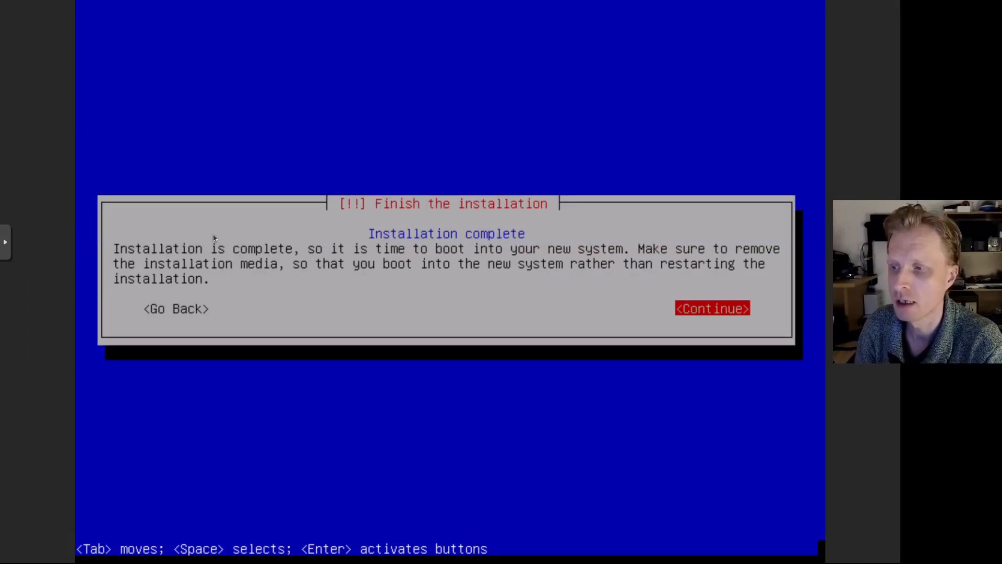
- Reboot into the openmediavault login console at 192.168.178.186 and exit full-screen console view
key("Return")
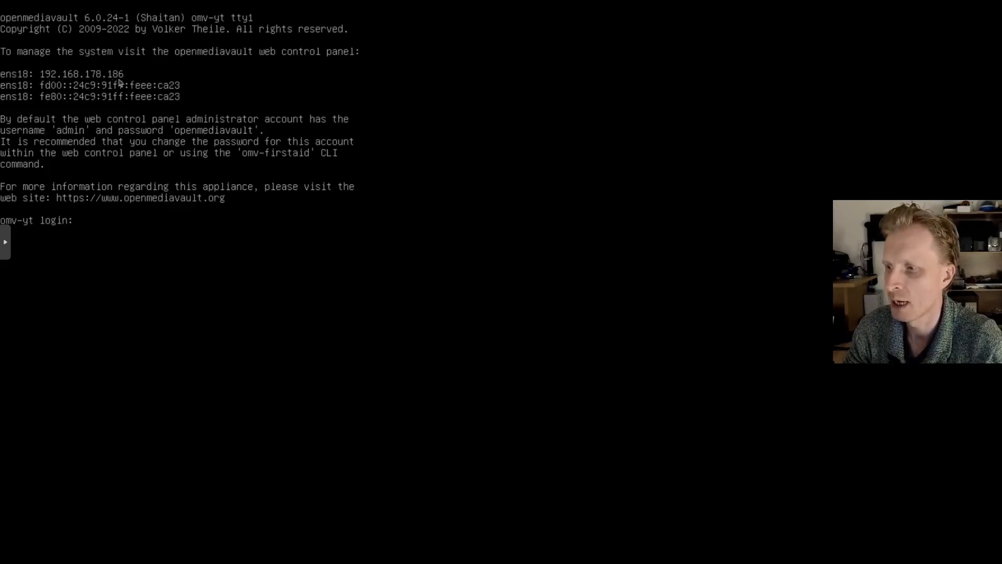
left_click(6, 245)
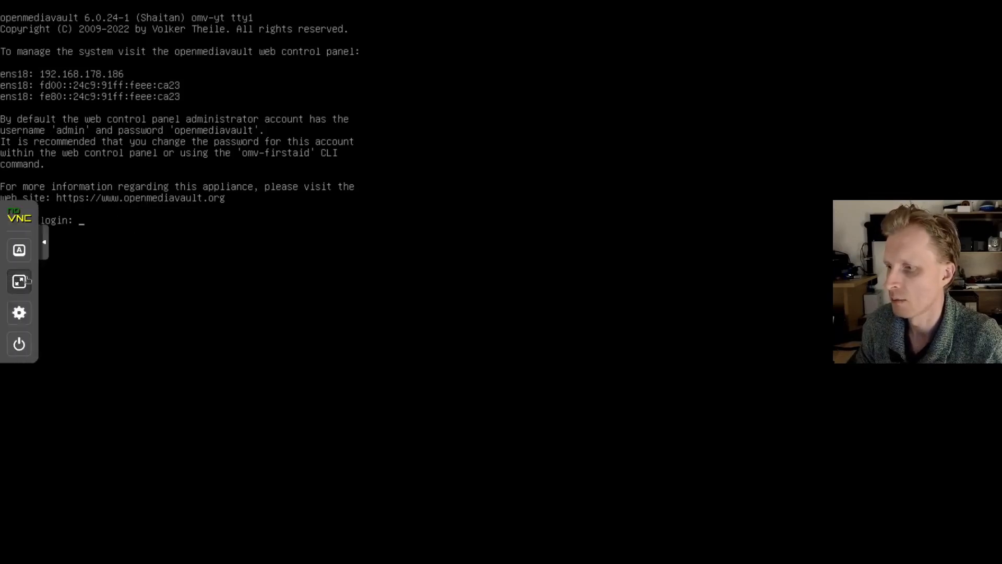
left_click(19, 281)
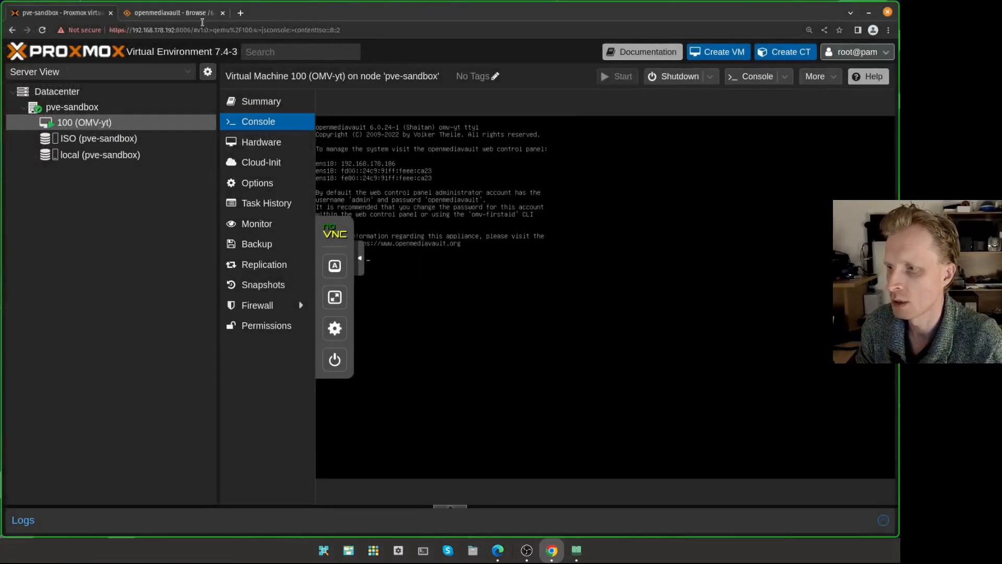
left_click(240, 12)
- Load 192.168.178.186 in the new tab and zoom the page to 110%
type("192.168.178.")
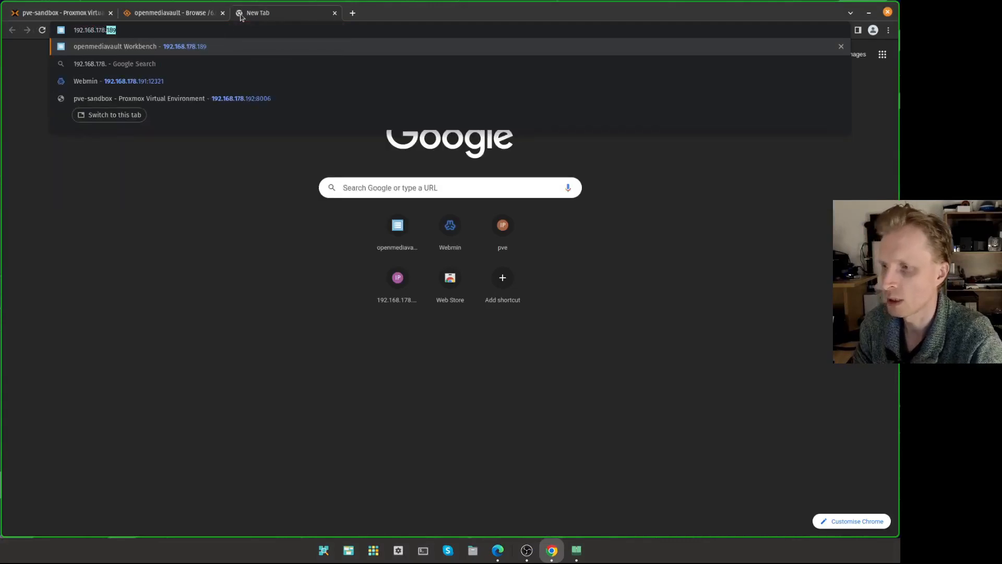
type("186")
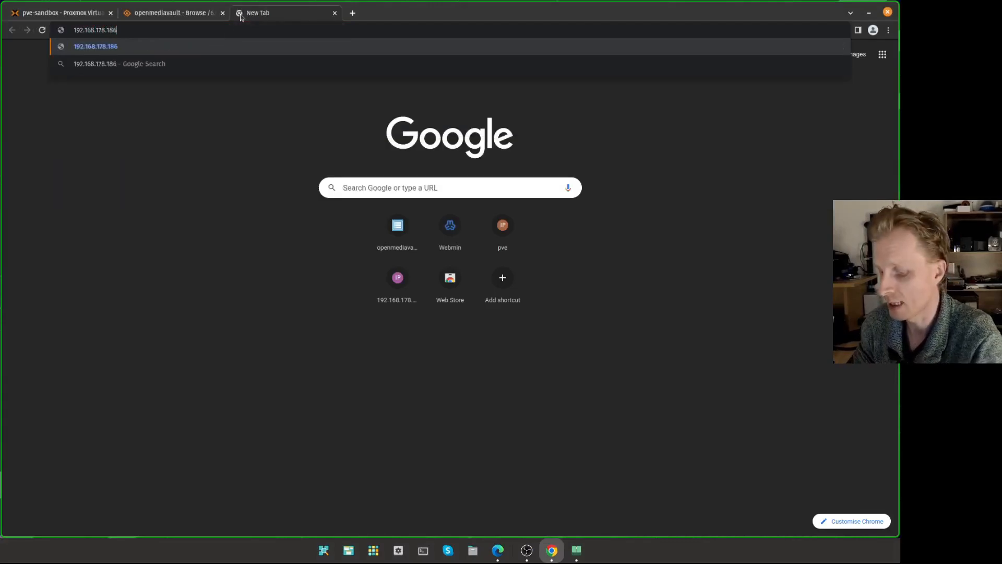
key("Return")
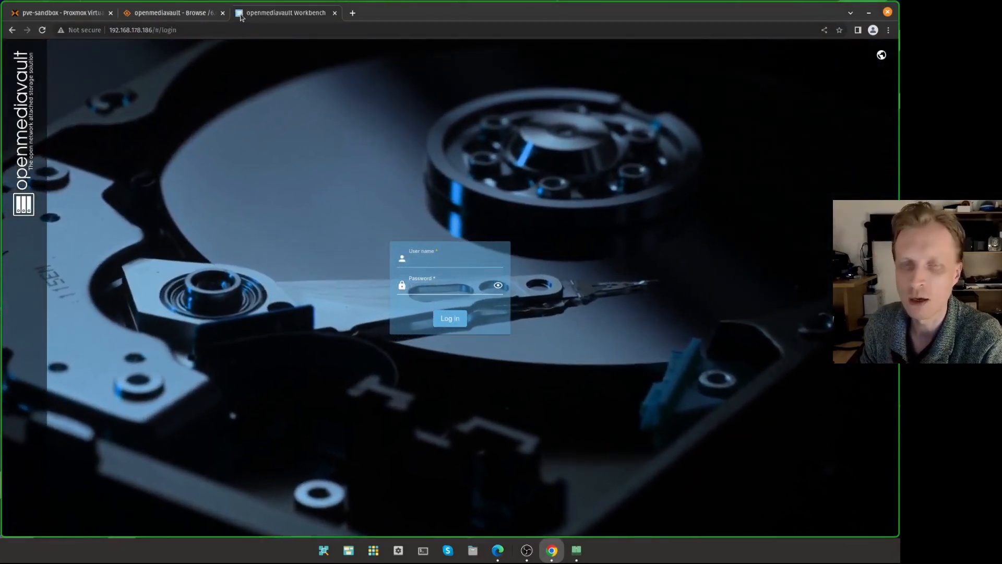
key("ctrl+plus")
key("ctrl+plus")
key("ctrl+plus")
key("ctrl+plus")
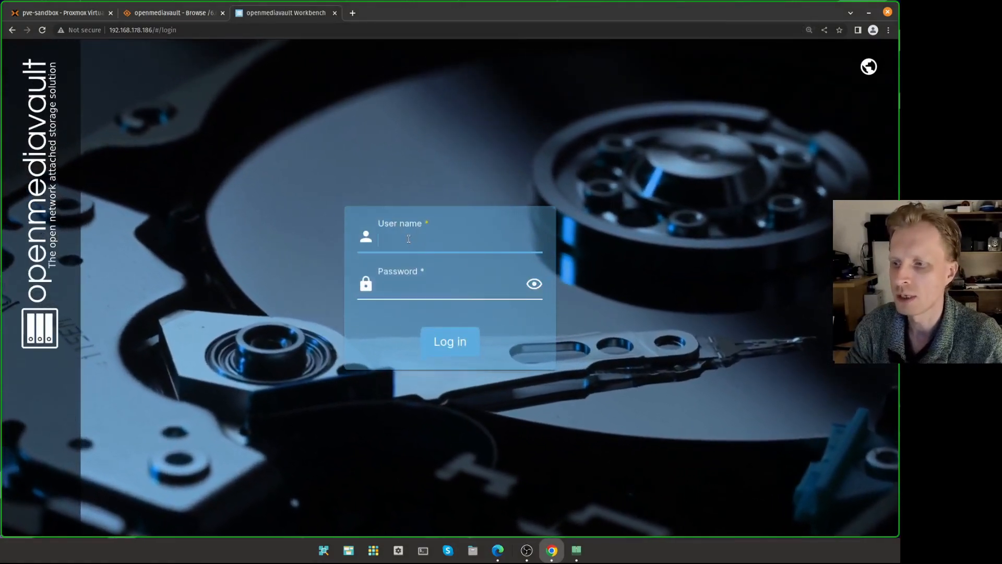
- Log in as admin with the default password, showing it in plain text to check
type("admin")
key("Tab")
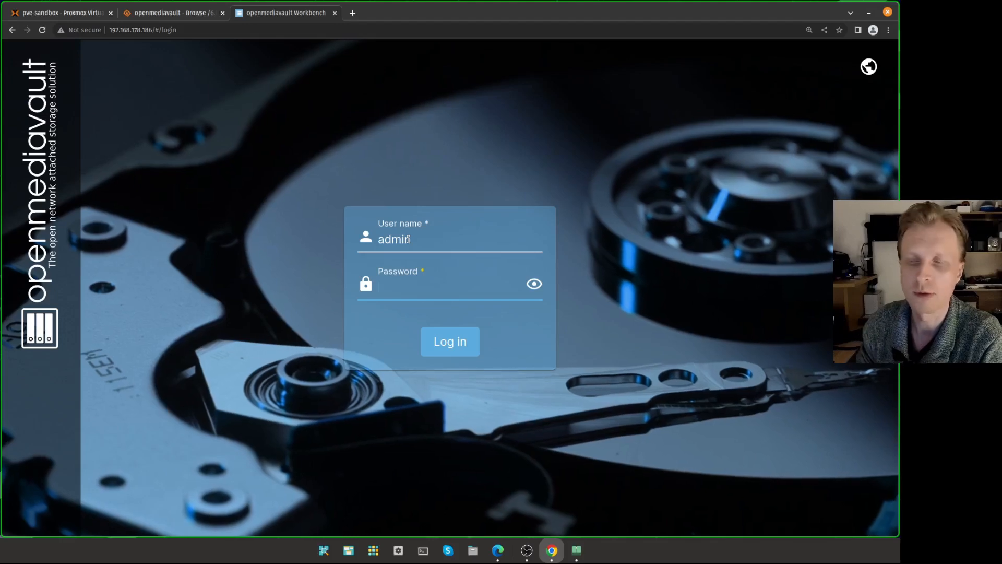
type("o")
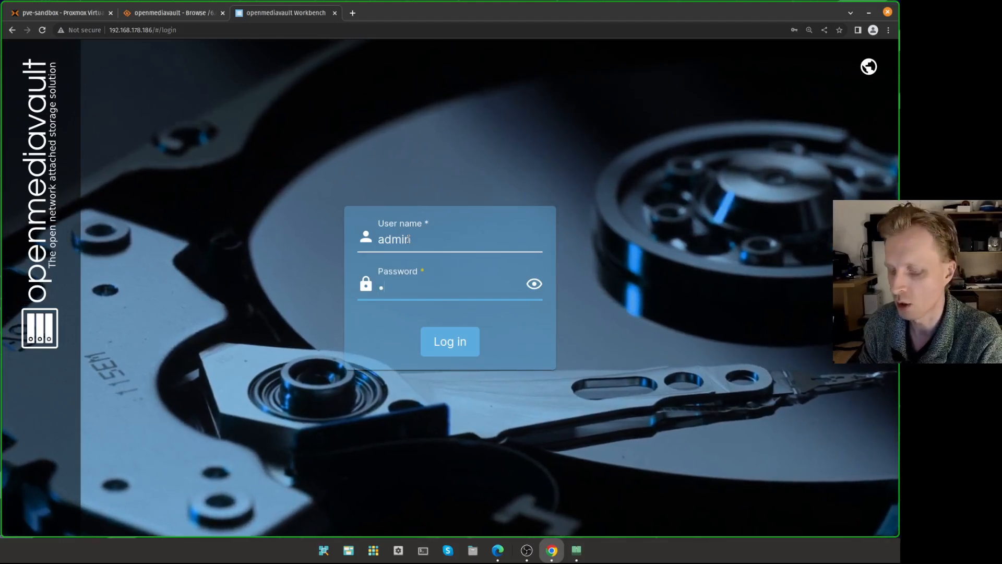
type("penmediavault")
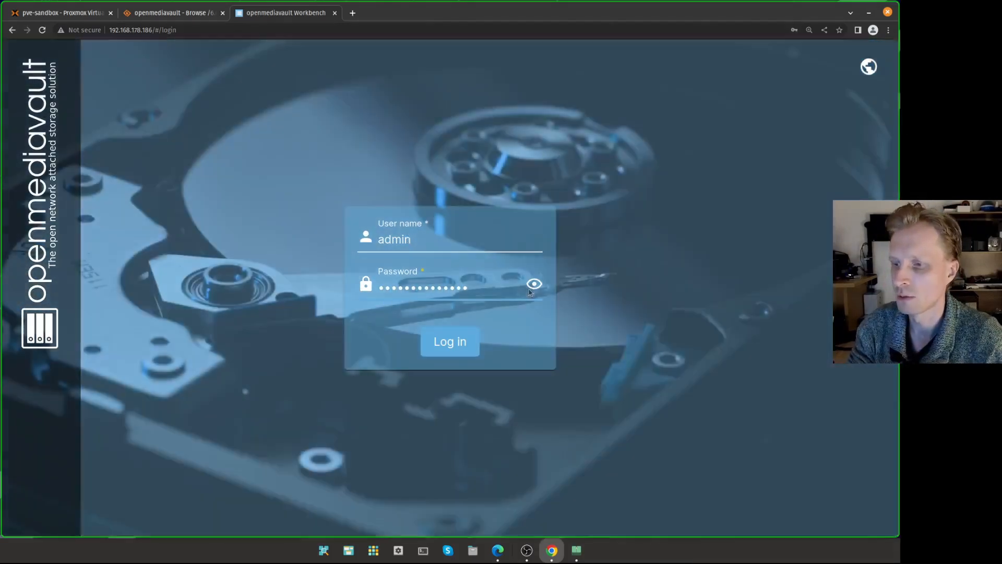
left_click(535, 286)
left_click(535, 285)
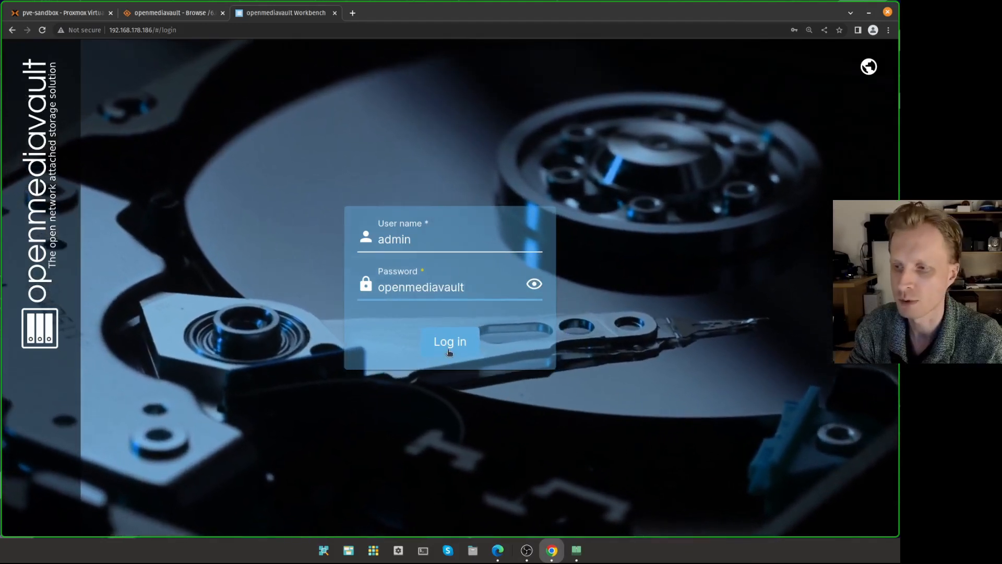
left_click(451, 345)
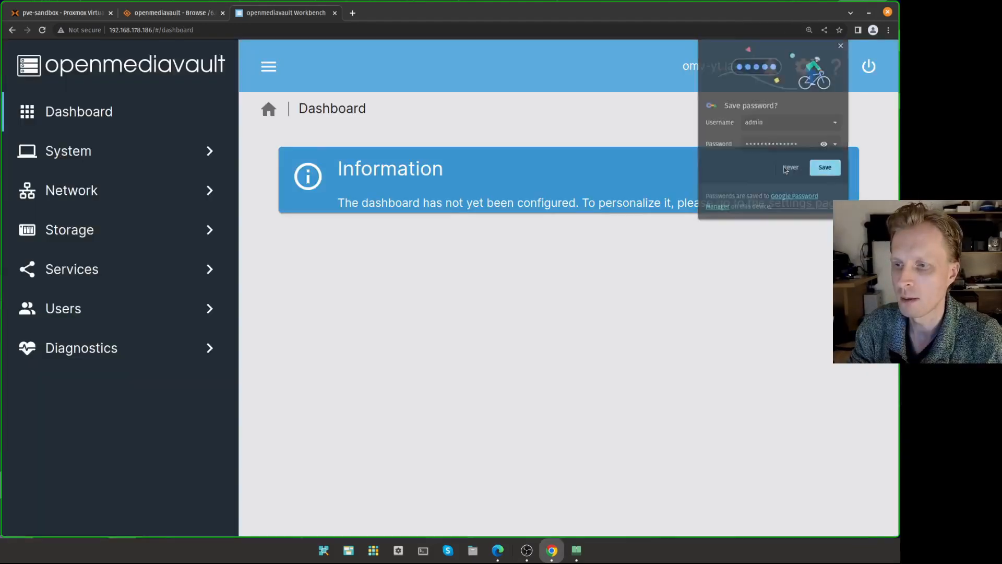
- Decline Chrome's save-password prompt, view the Services overview, and open the account options menu
left_click(789, 168)
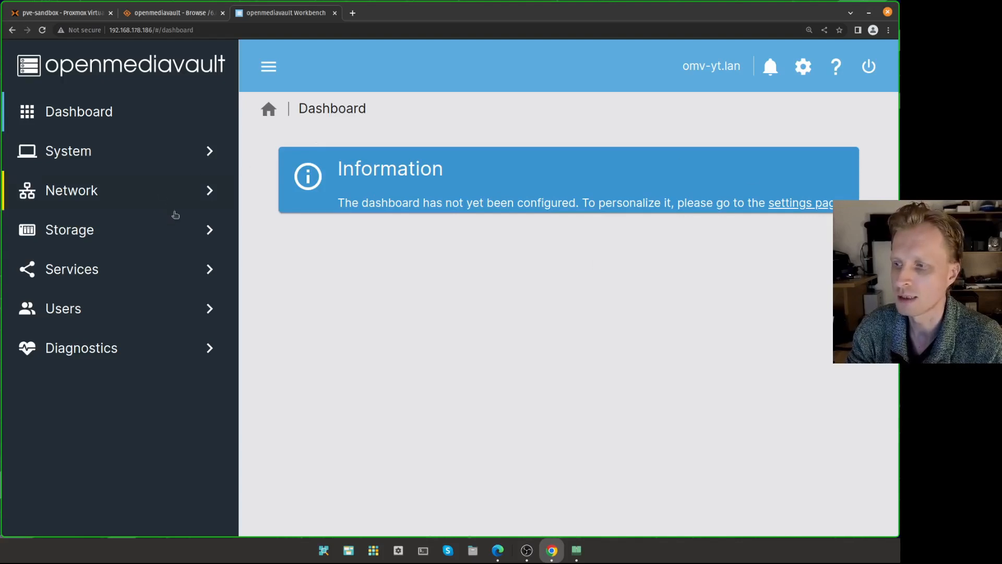
left_click(173, 265)
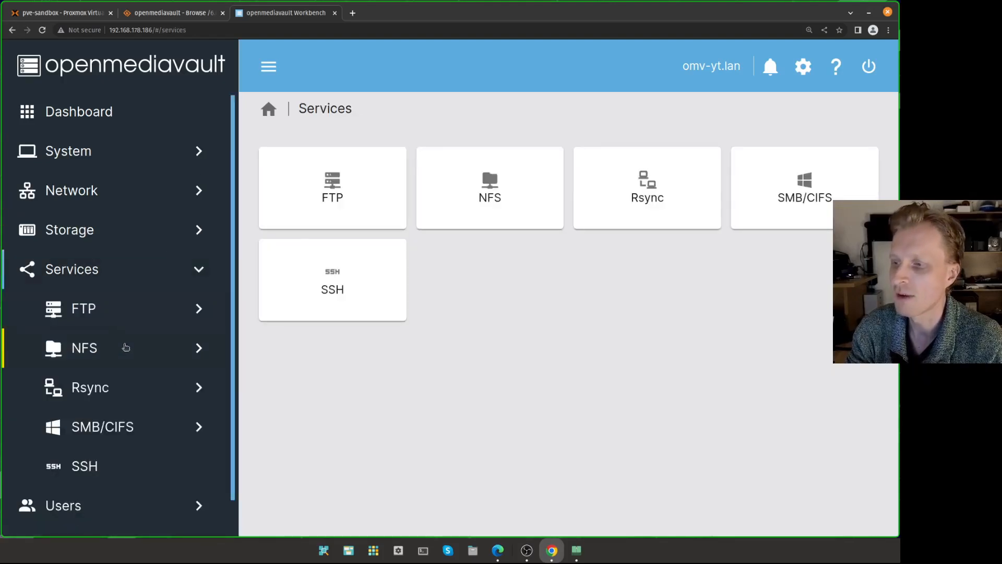
left_click(117, 271)
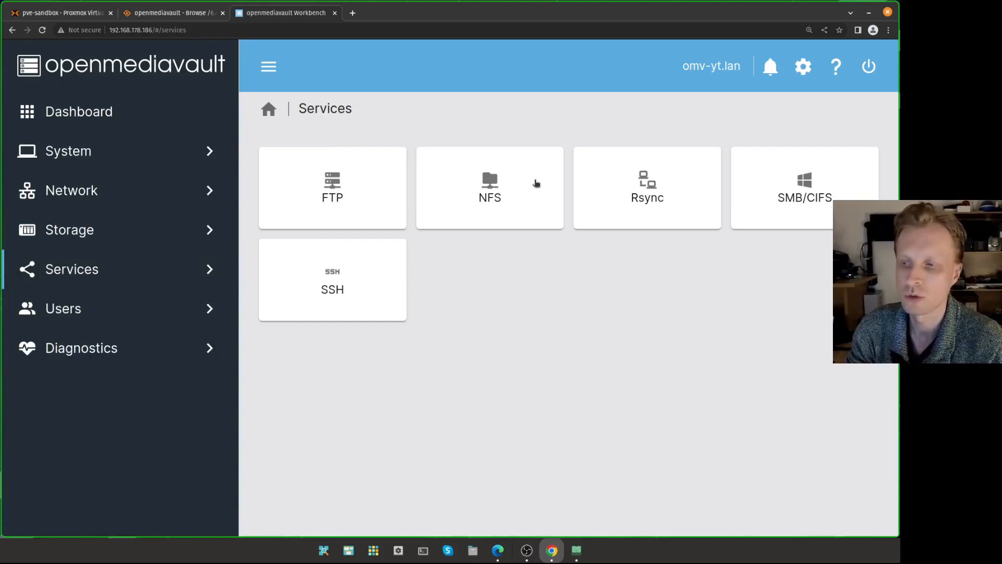
left_click(804, 67)
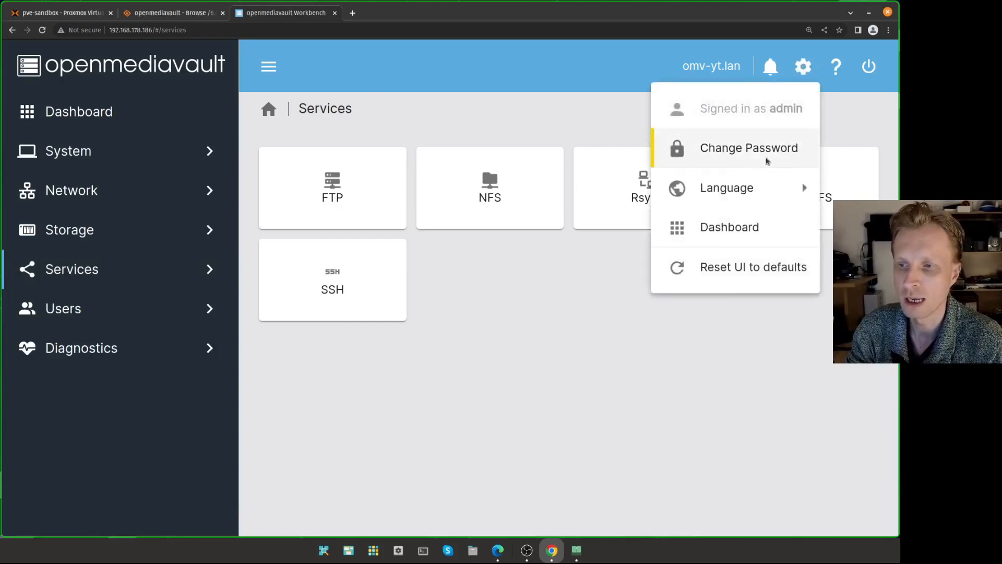
- Enter a new six-character admin password in both Change Password fields and save
left_click(752, 147)
type("******")
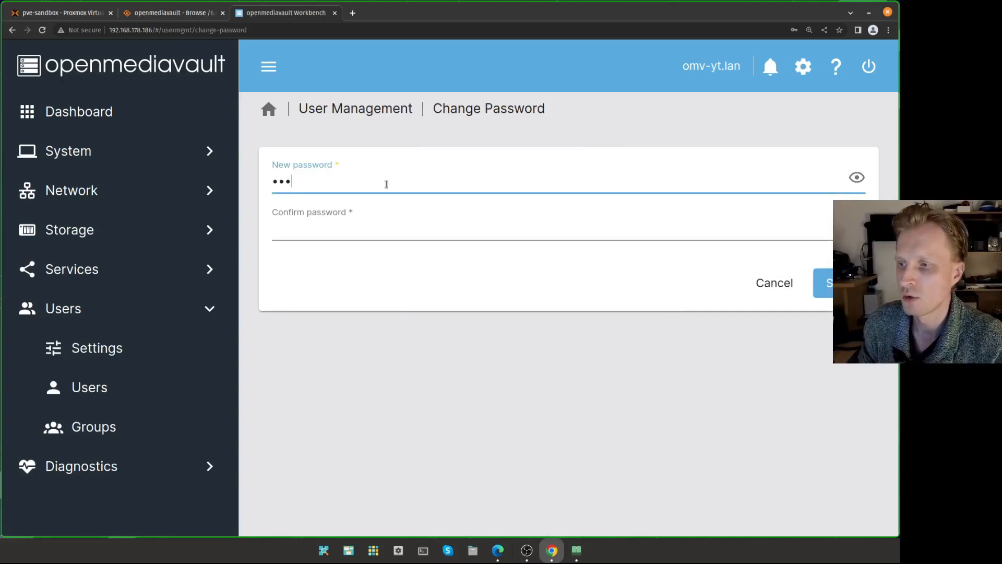
key("Tab")
type("******")
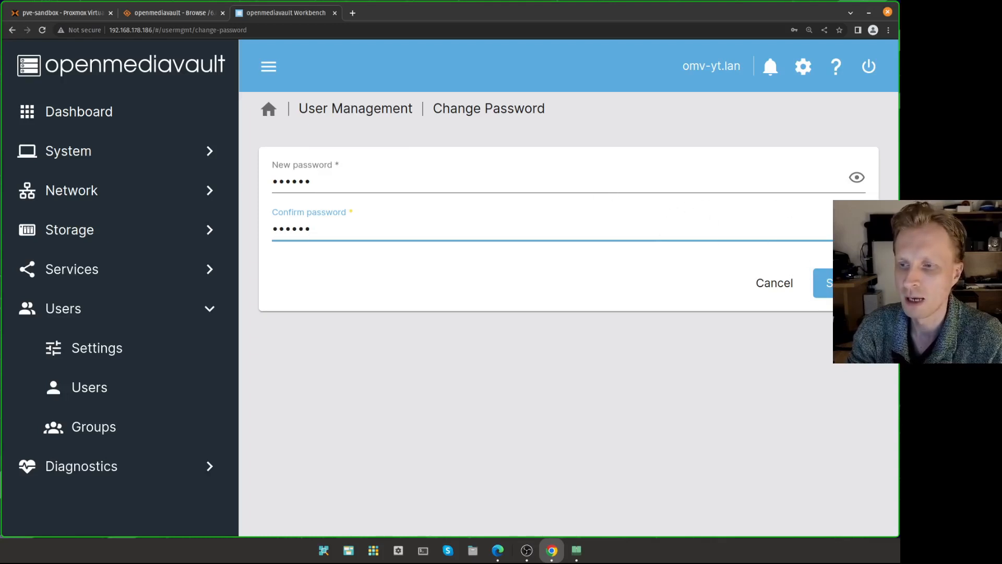
left_click(826, 283)
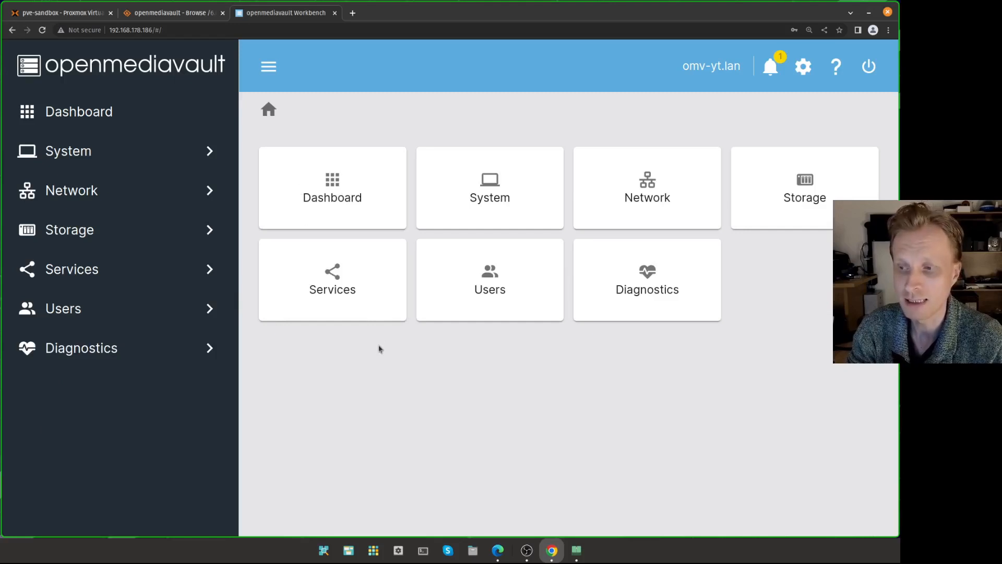
- Select the 256.00 GiB /dev/sdb disk under Storage > Disks
left_click(136, 232)
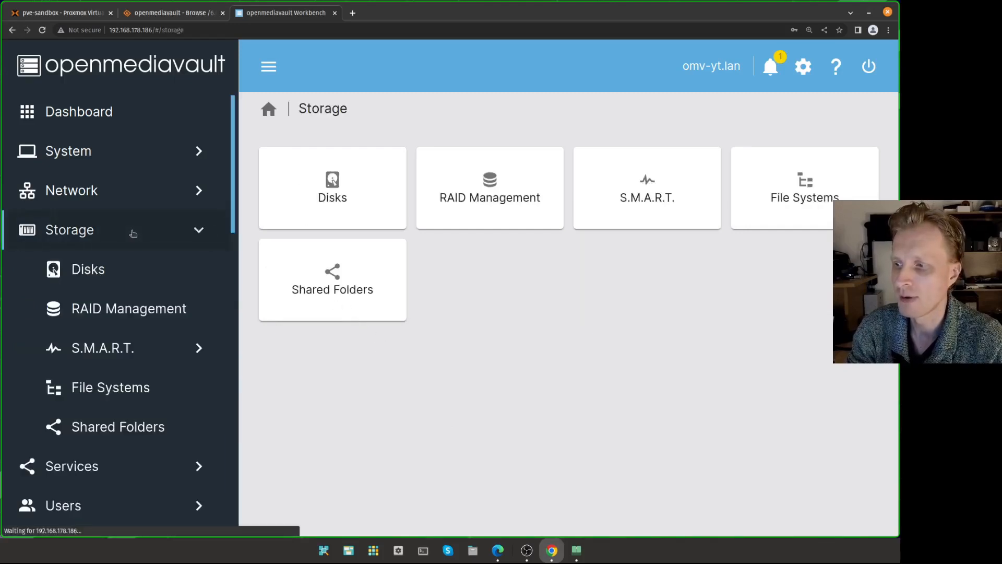
left_click(84, 269)
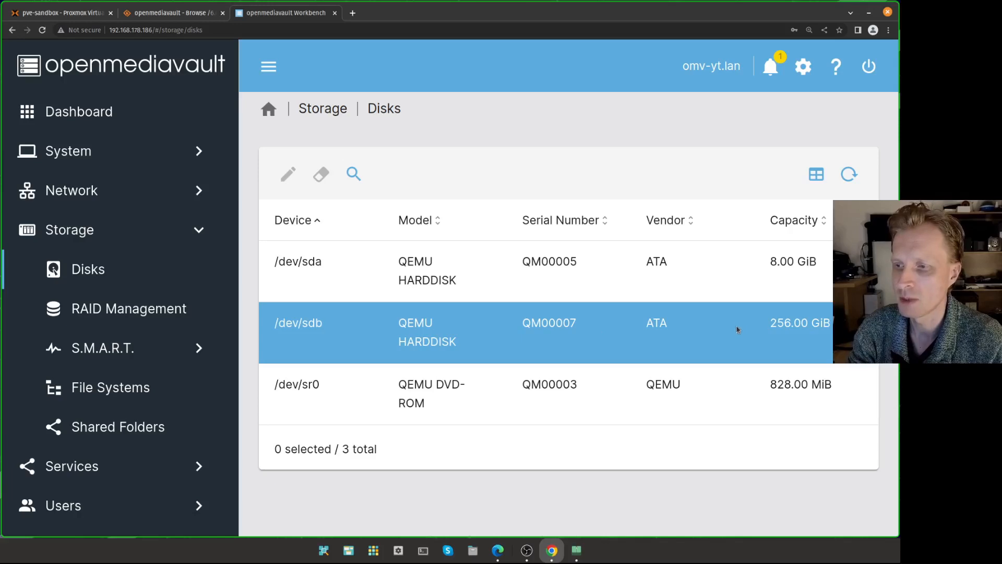
left_click(524, 336)
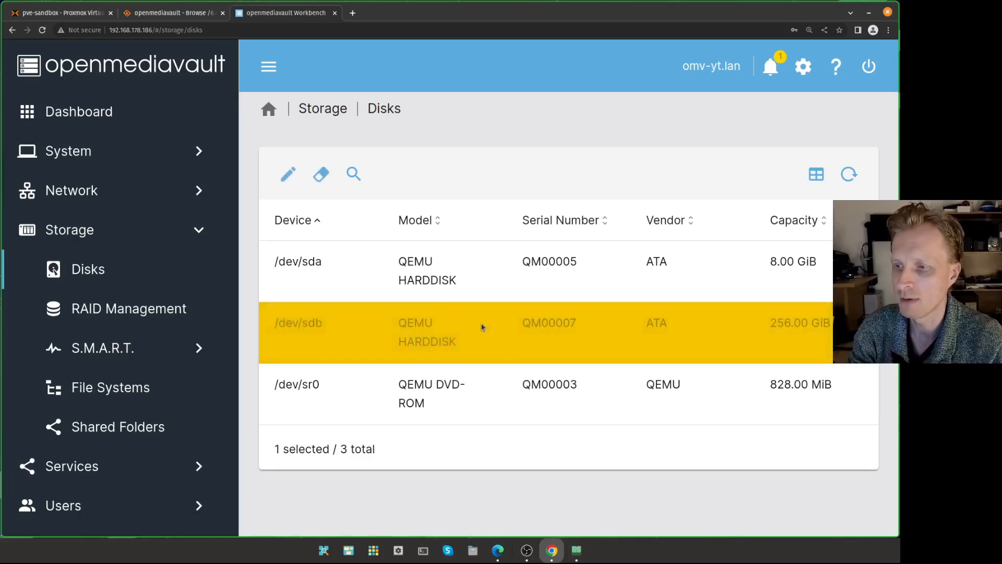
- Quick-wipe /dev/sdb after confirming data loss, and close the output once it shows END OF LINE
left_click(322, 175)
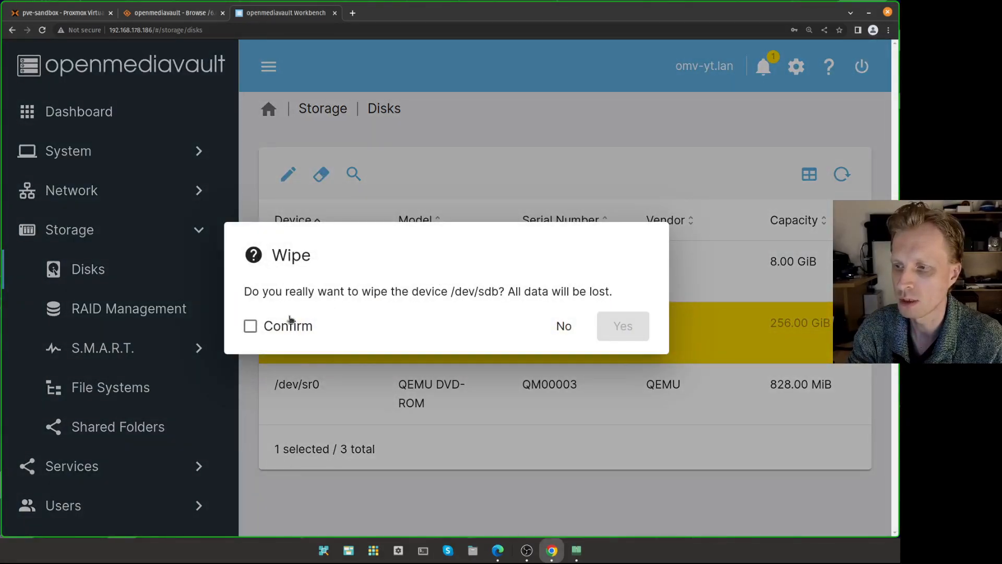
left_click(272, 327)
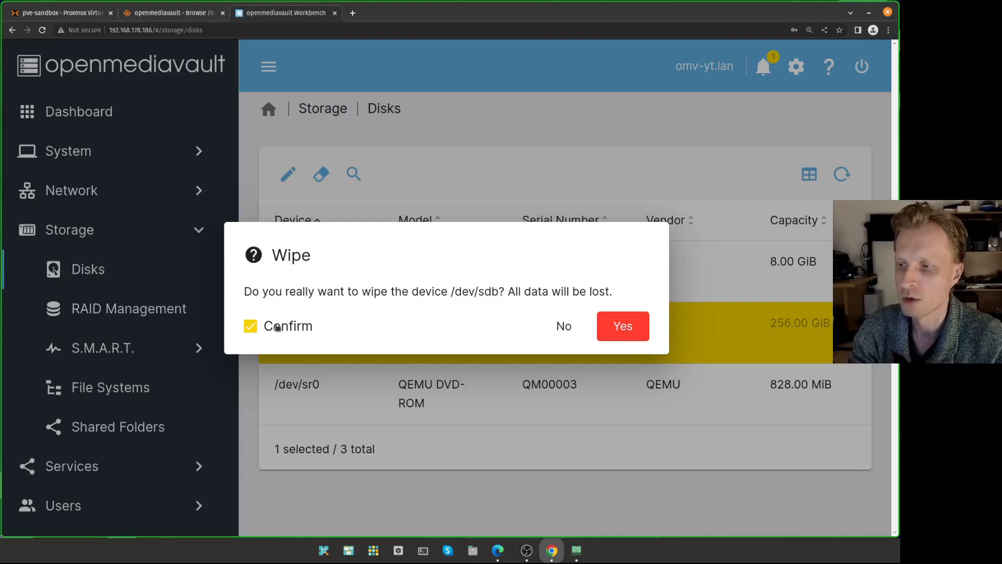
left_click(620, 326)
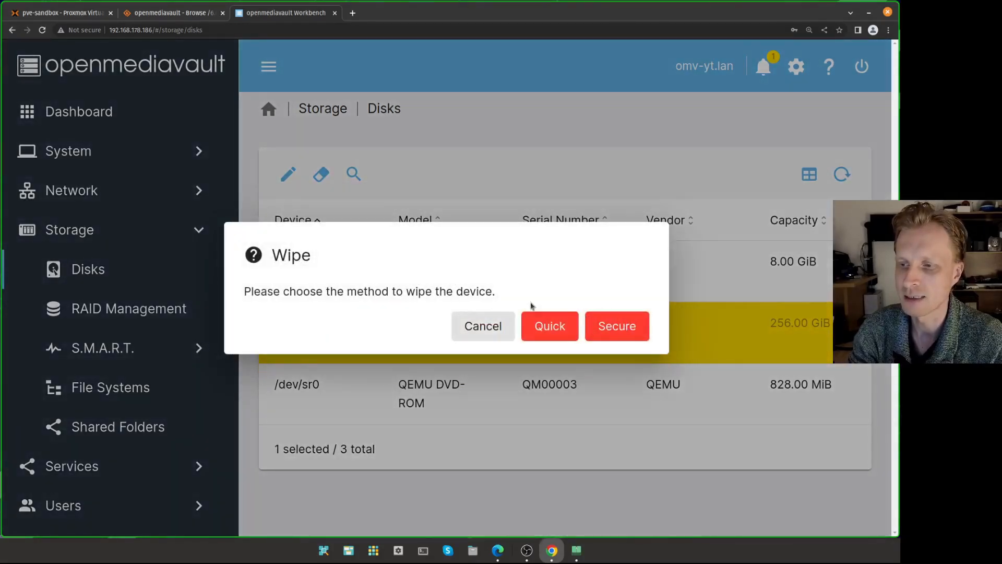
left_click(550, 328)
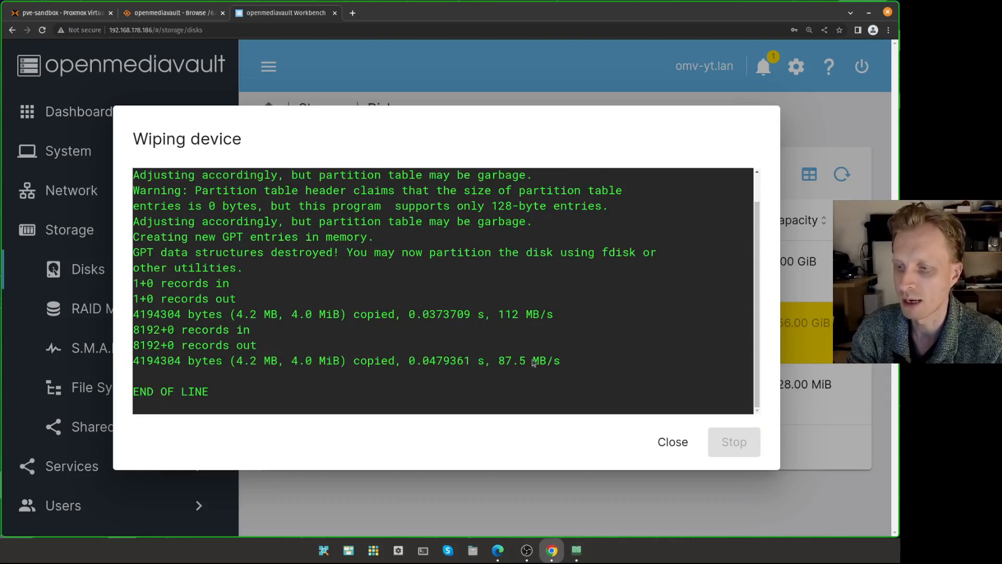
left_click_drag(563, 364, 252, 290)
left_click(258, 391)
left_click_drag(215, 399, 123, 394)
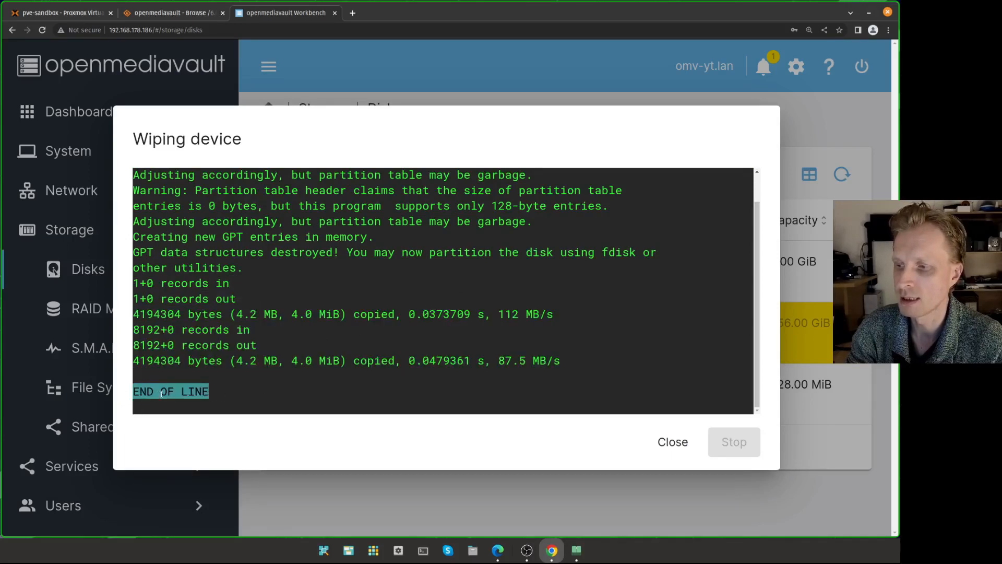
left_click(673, 443)
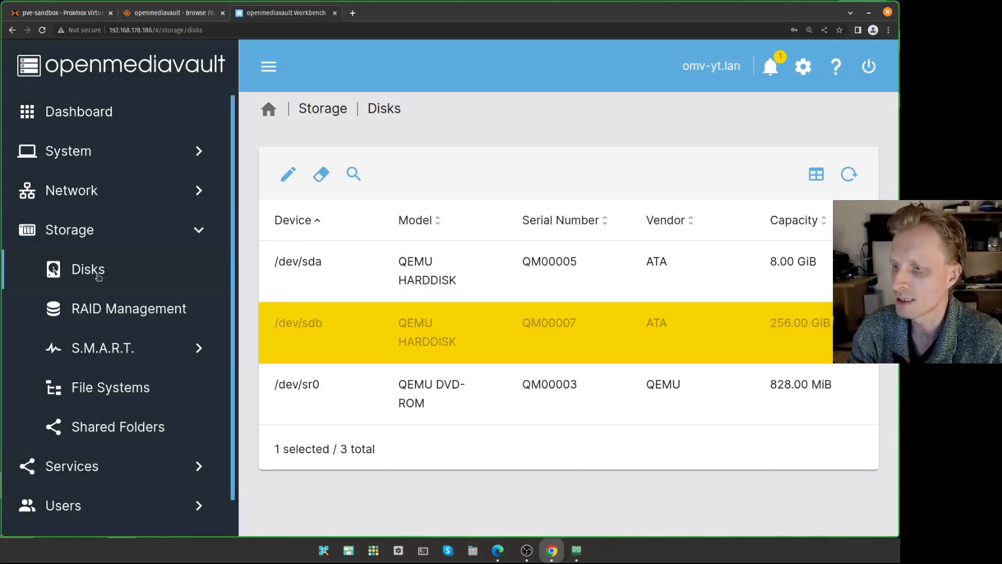
left_click(92, 387)
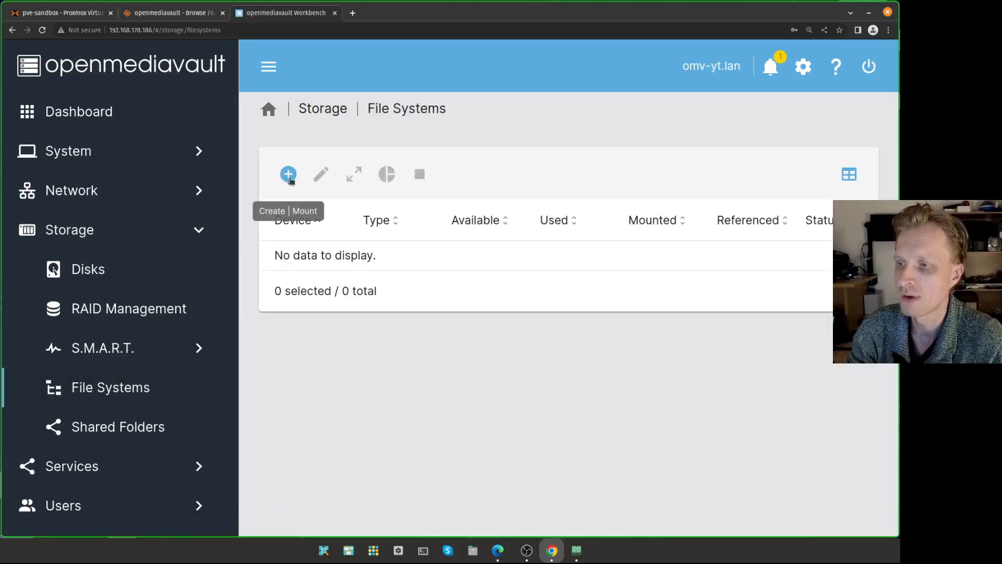
- Create an EXT4 file system on QEMU HARDDISK /dev/sdb and close the finished log
left_click(268, 66)
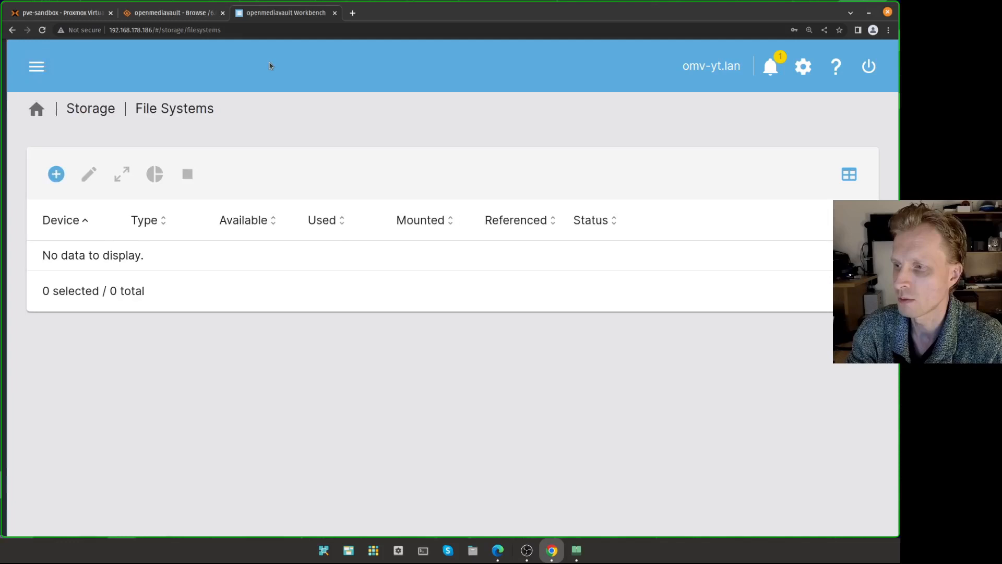
left_click(52, 175)
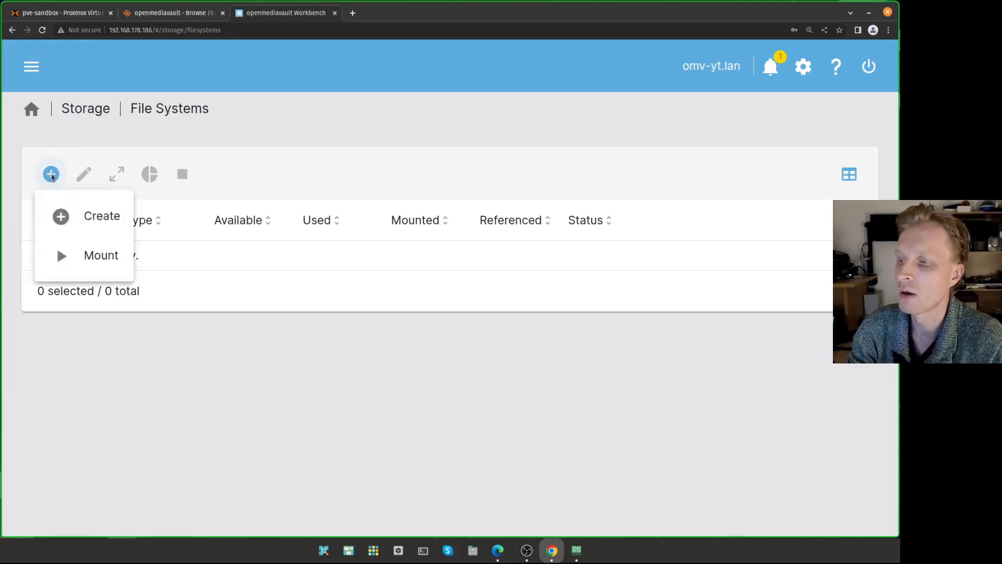
left_click(97, 219)
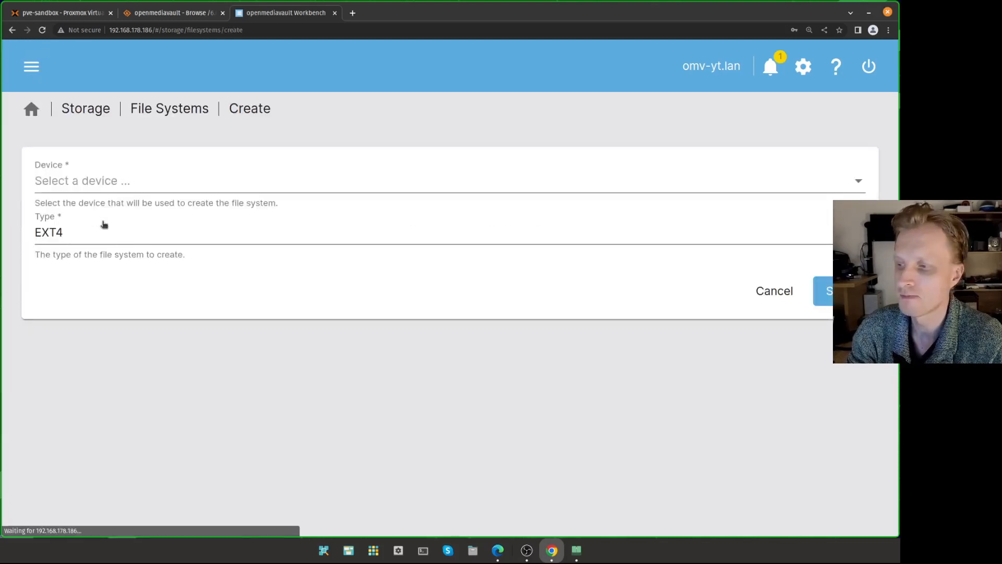
left_click(73, 191)
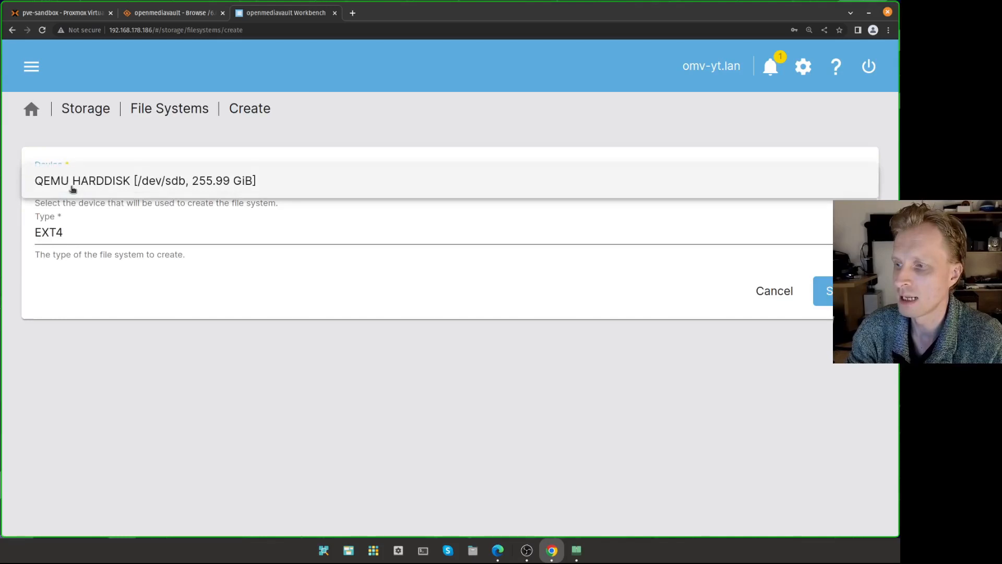
left_click(205, 183)
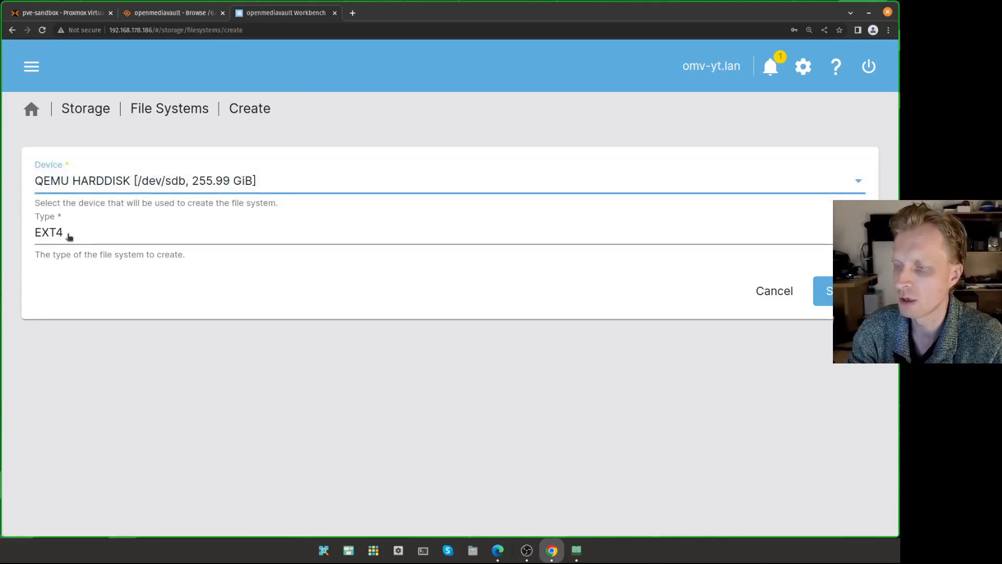
left_click(97, 238)
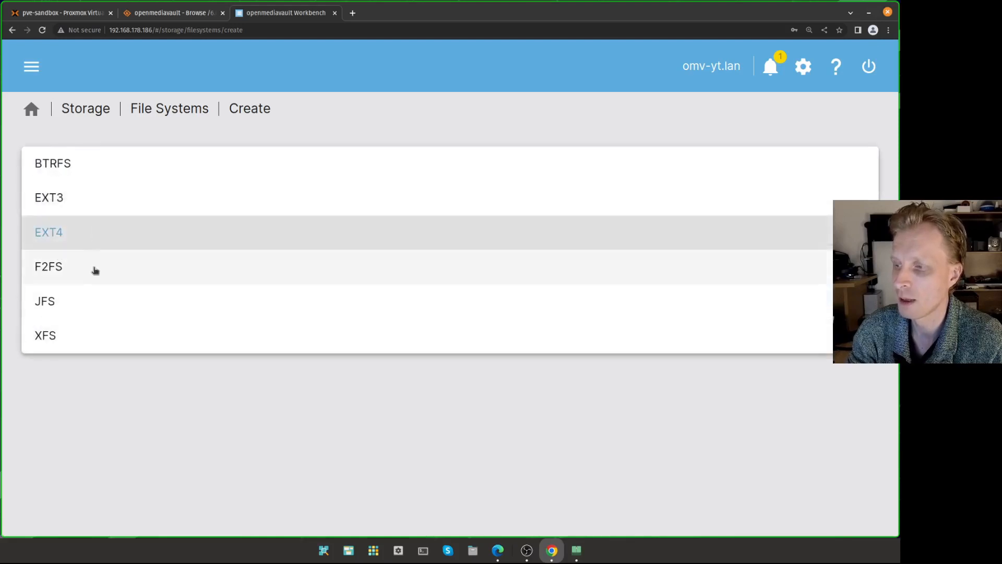
left_click(80, 239)
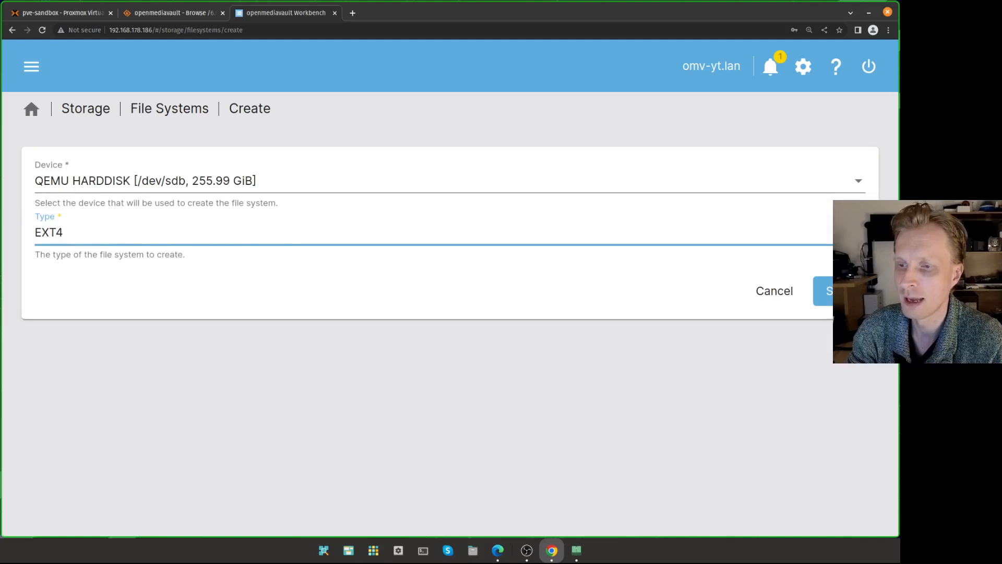
left_click(825, 290)
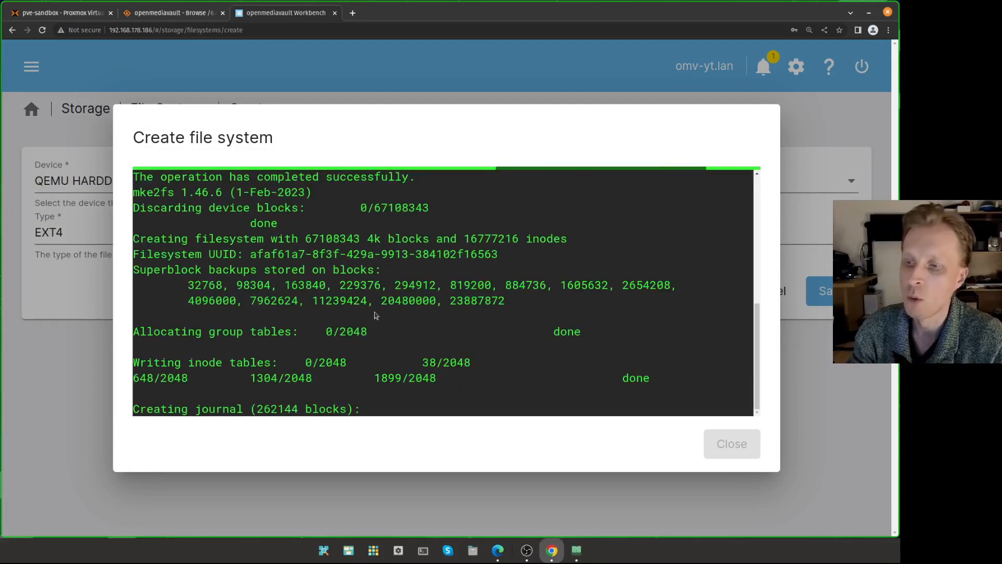
left_click_drag(209, 392, 737, 442)
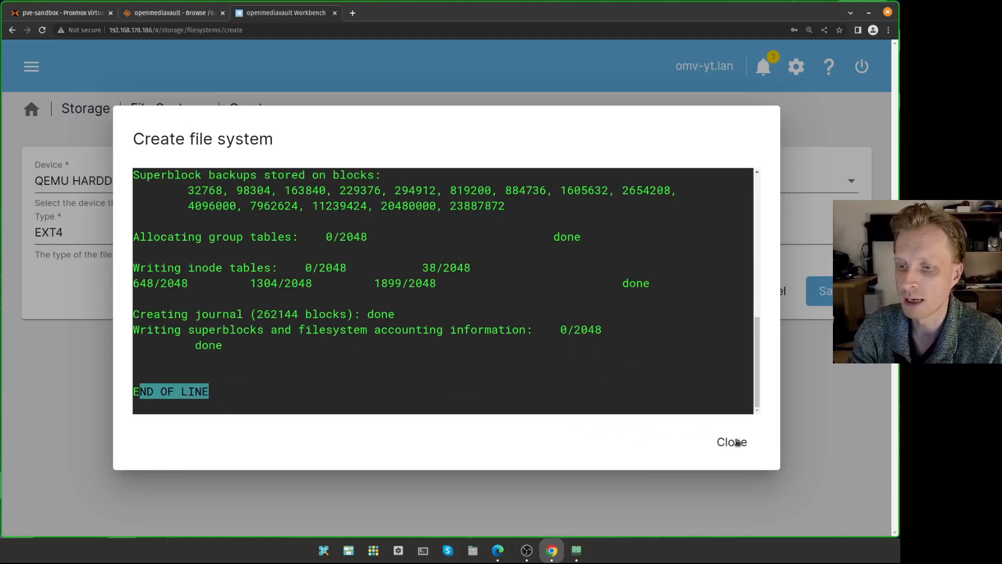
left_click(737, 443)
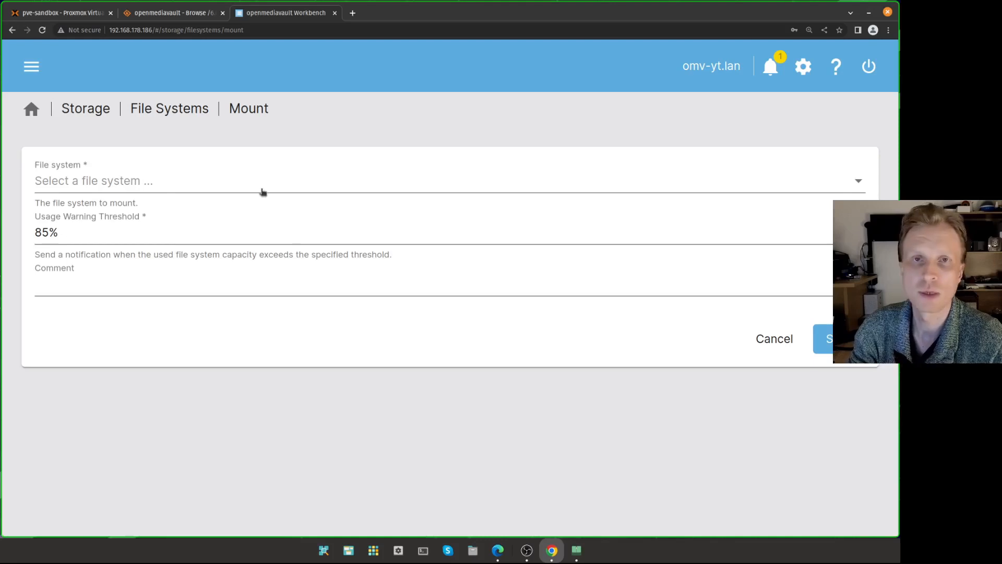
- Mount /dev/sdb1 with an 85% usage warning threshold and confirm the save
left_click(227, 183)
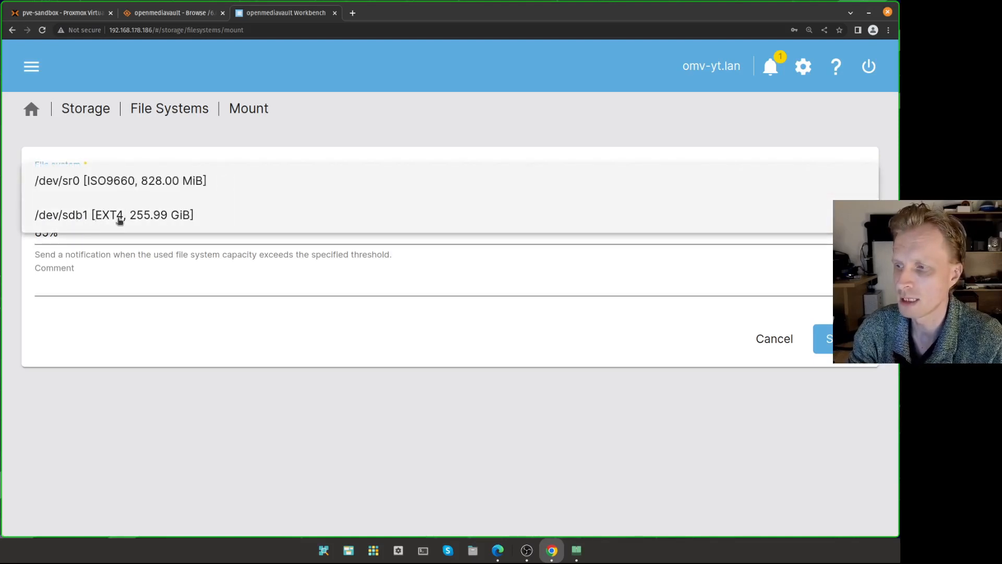
left_click(88, 220)
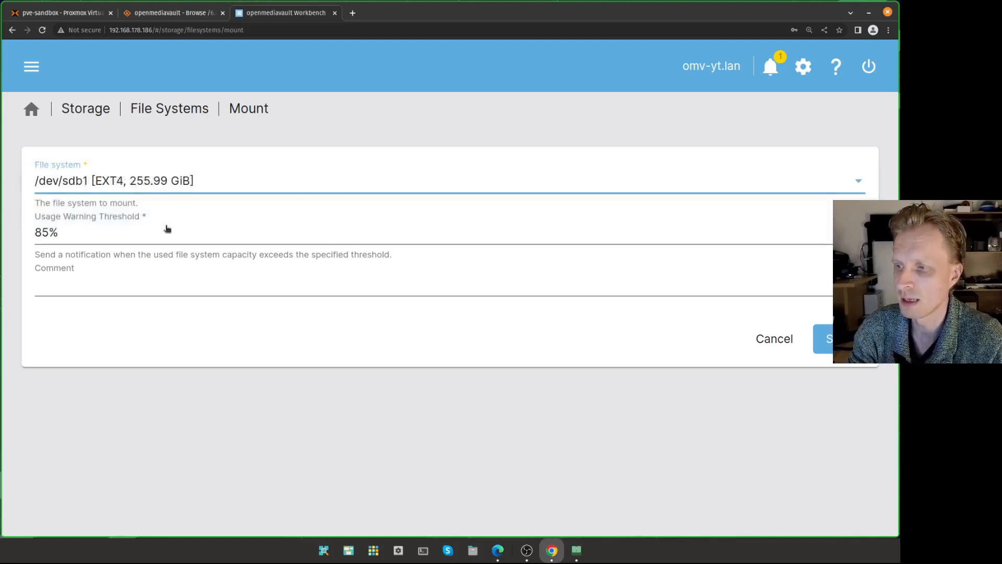
left_click(94, 233)
scroll(98, 198, "up", 1)
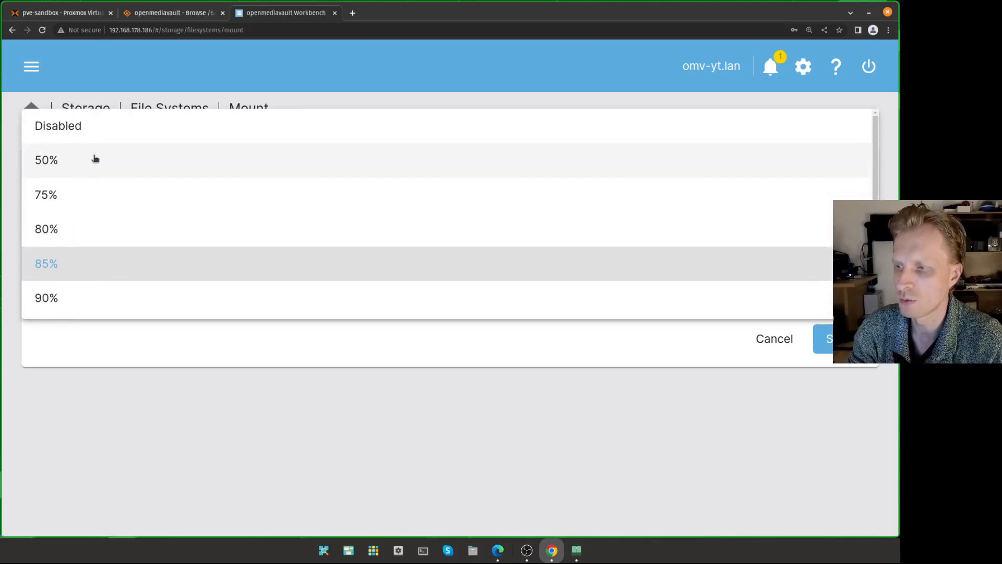
scroll(82, 175, "down", 1)
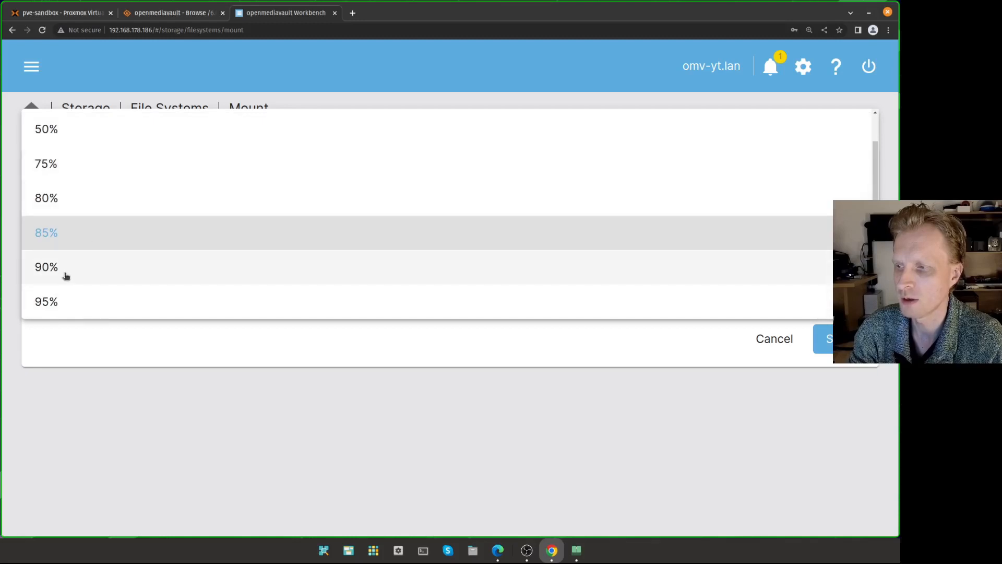
left_click(82, 243)
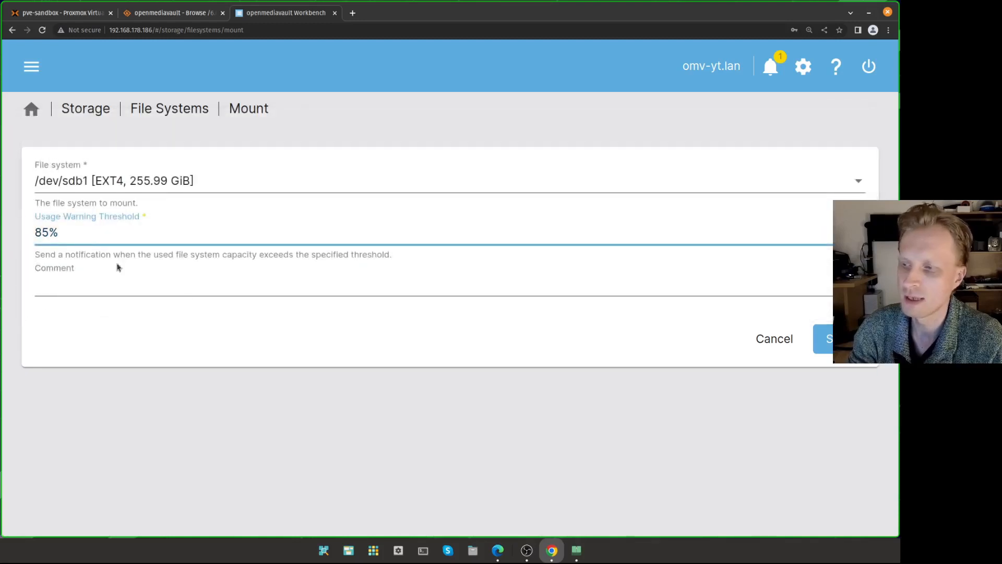
left_click(827, 340)
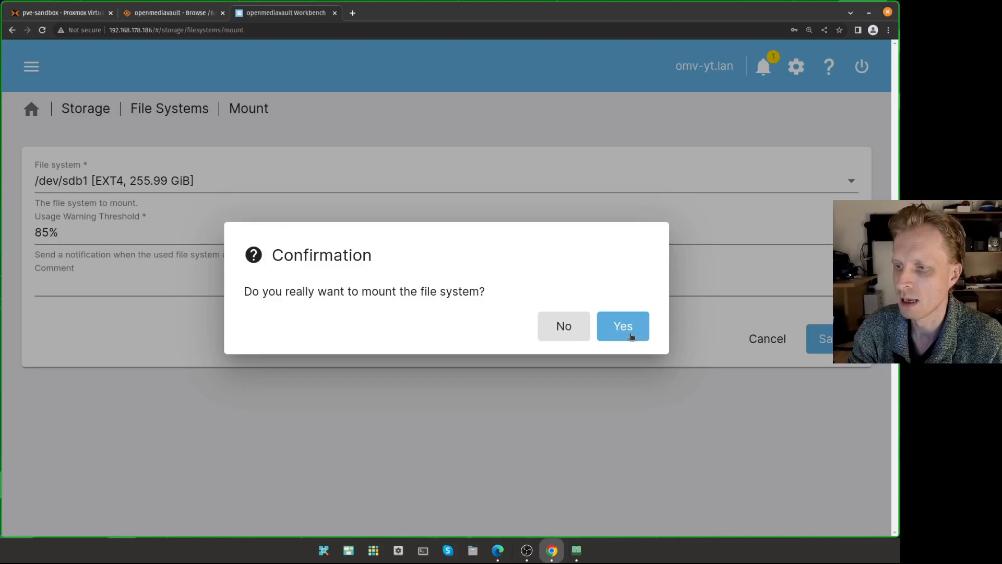
left_click(630, 334)
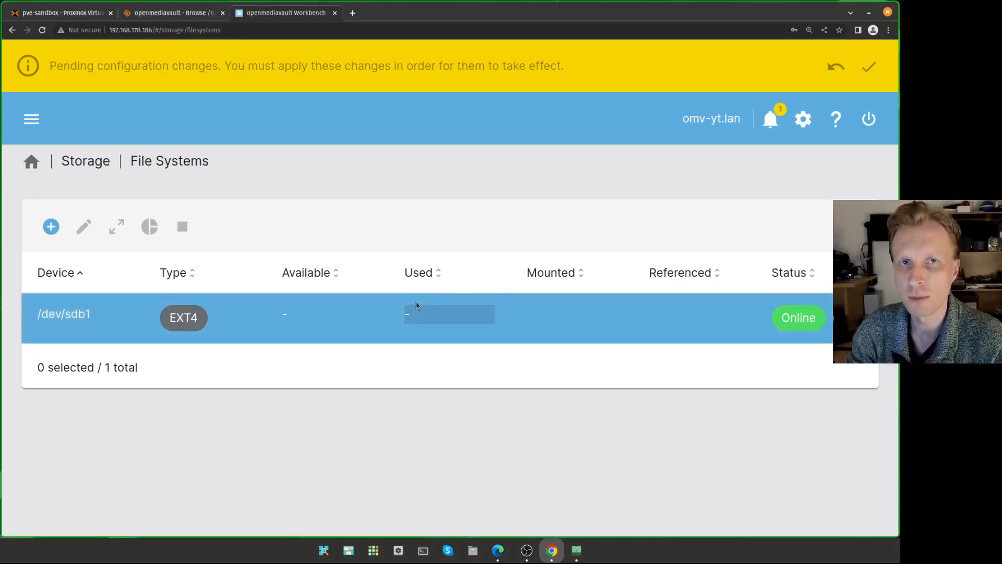
left_click_drag(55, 62, 514, 69)
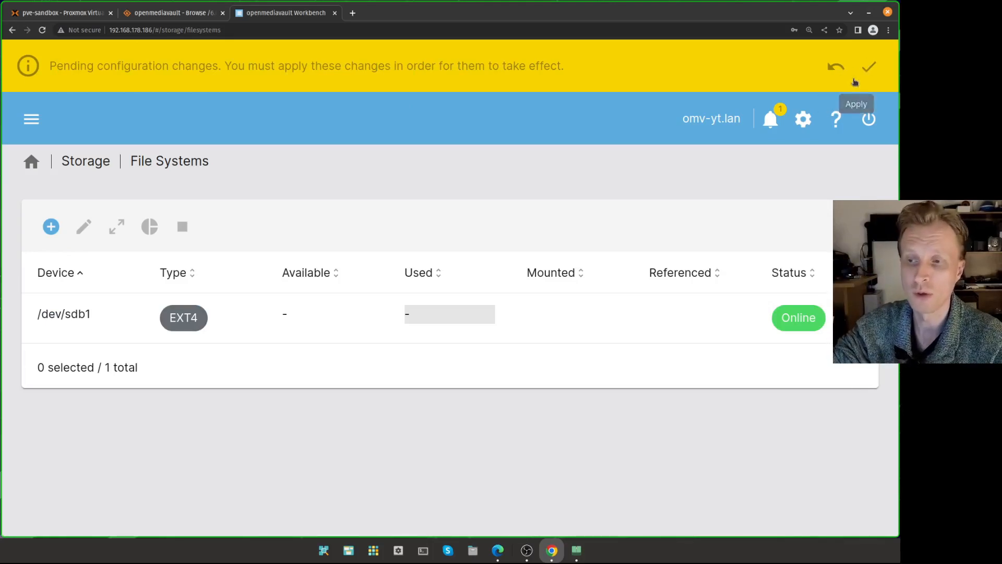
- Confirm and apply the pending changes, mounting /dev/sdb1 with 250.91 GiB available and 44.00 KiB used
left_click(877, 70)
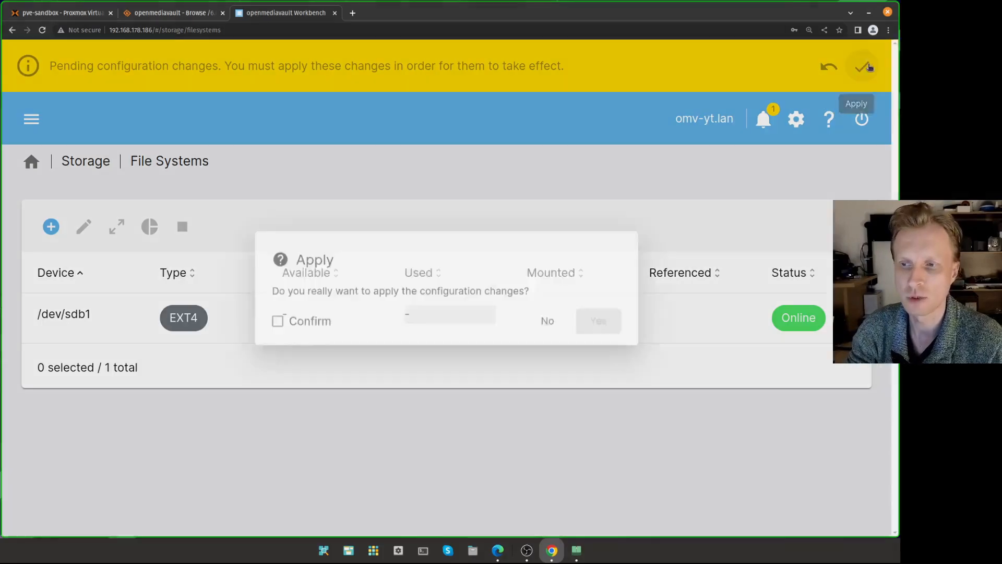
left_click(301, 334)
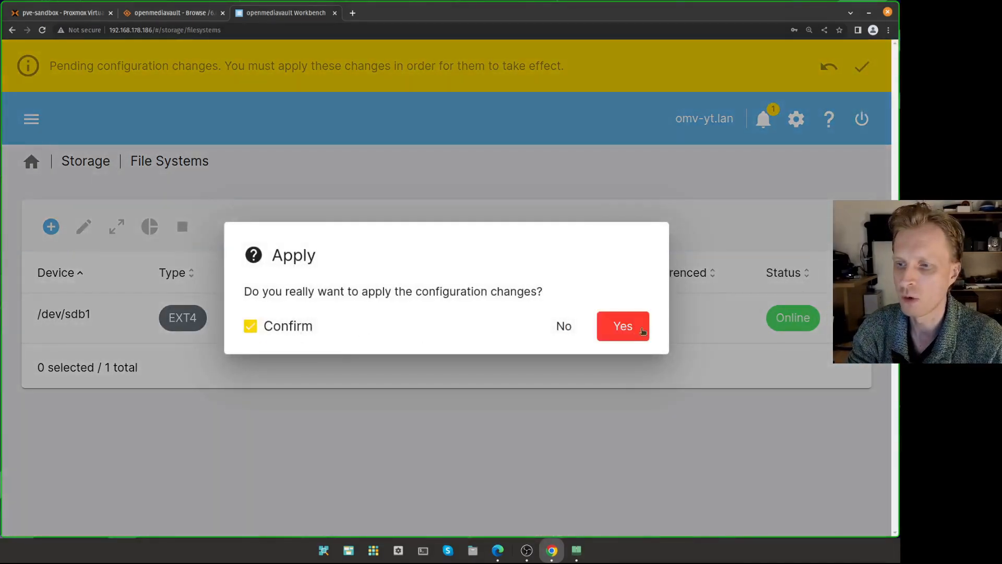
left_click(629, 331)
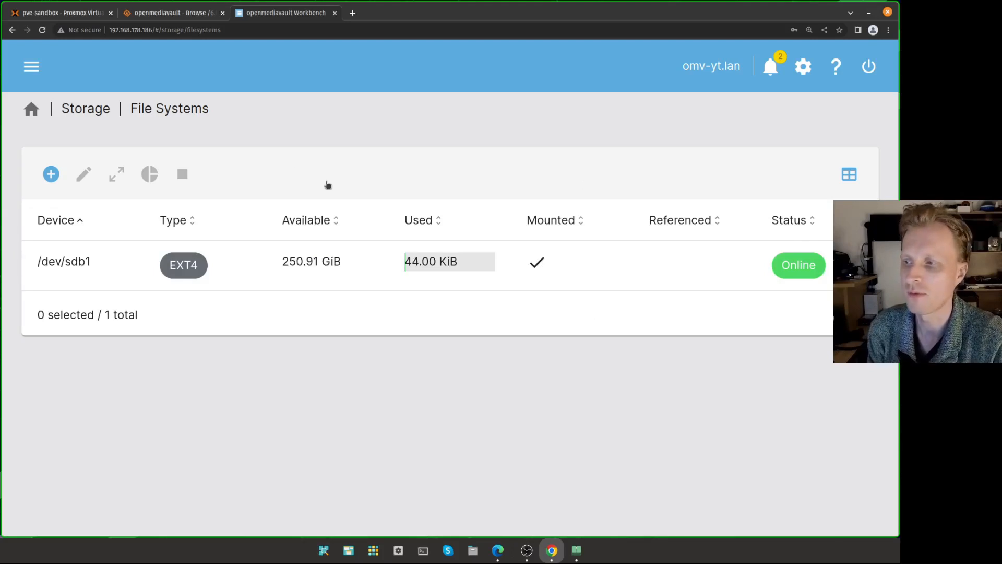
left_click(32, 67)
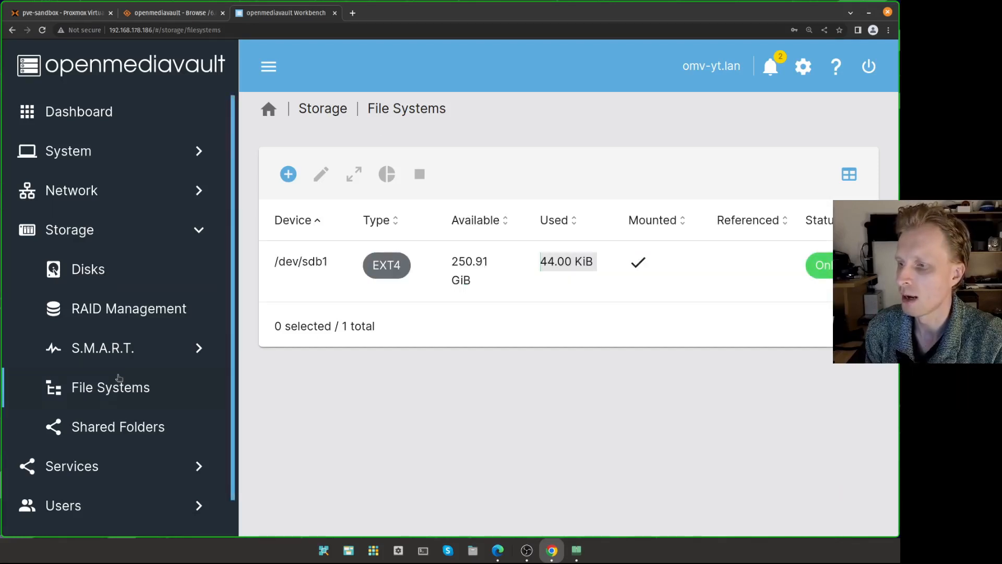
- Add a shared folder named 'vault' on the /dev/sdb1 file system with default permissions and save it
left_click(116, 428)
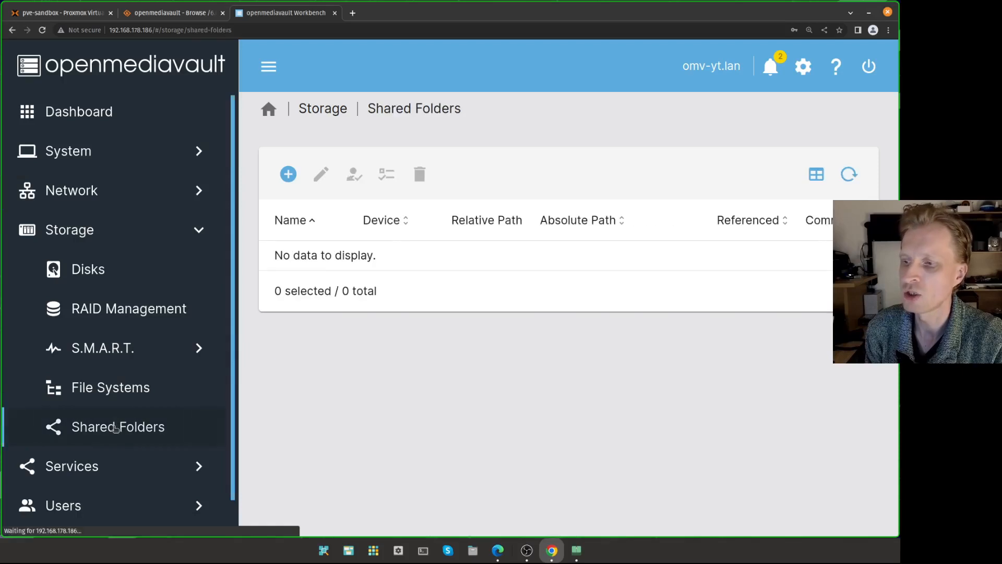
left_click(268, 69)
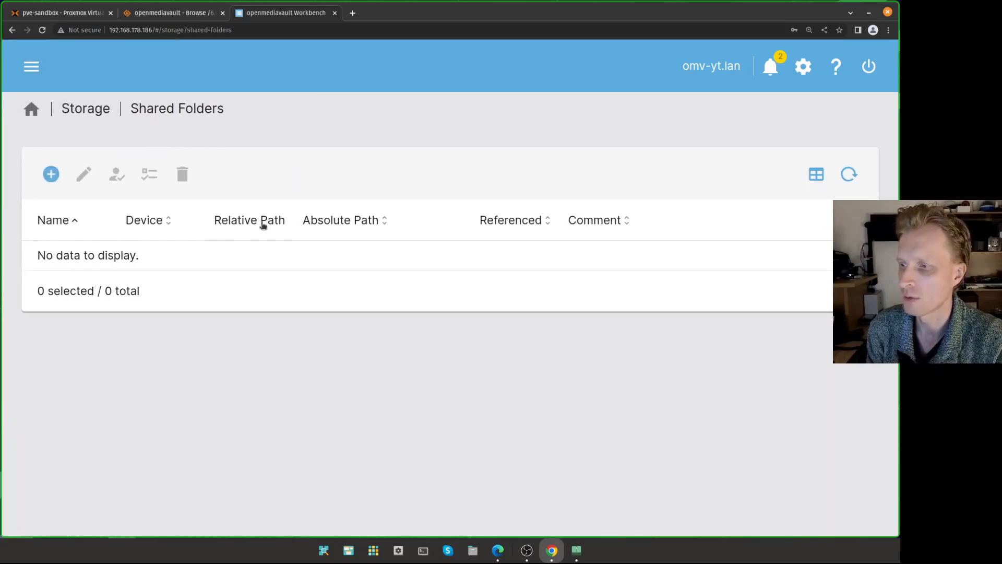
left_click(51, 174)
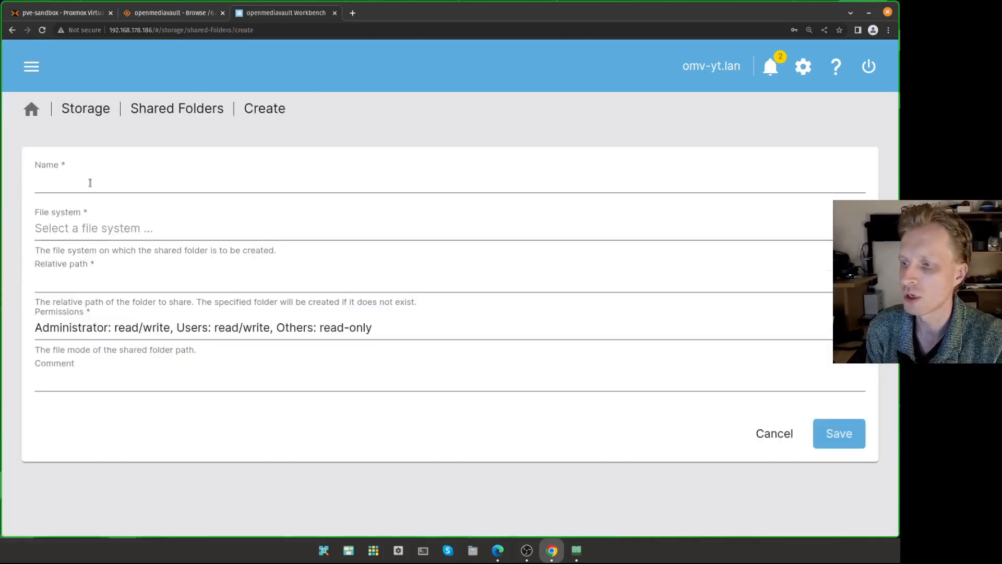
type("vault")
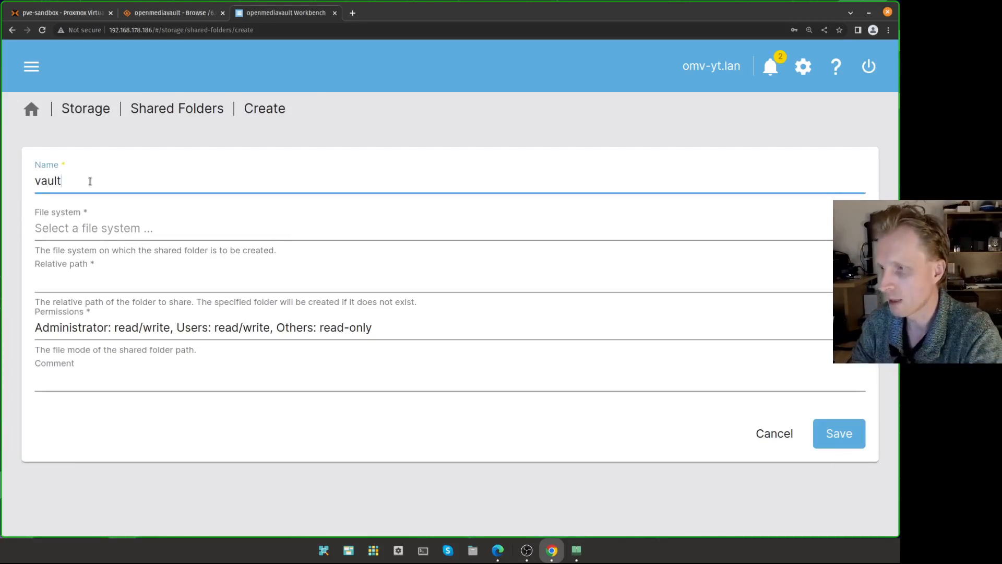
left_click(70, 228)
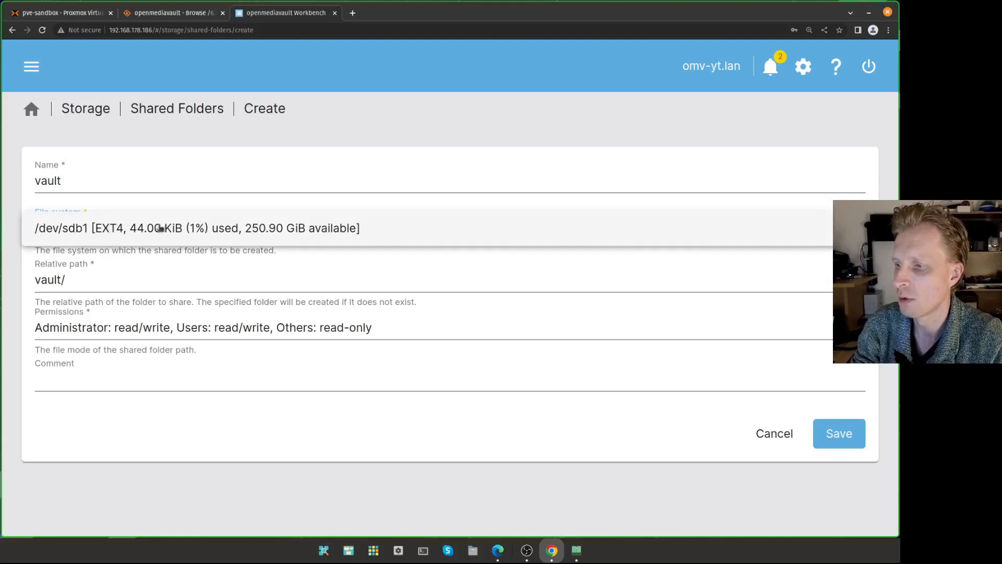
left_click(183, 229)
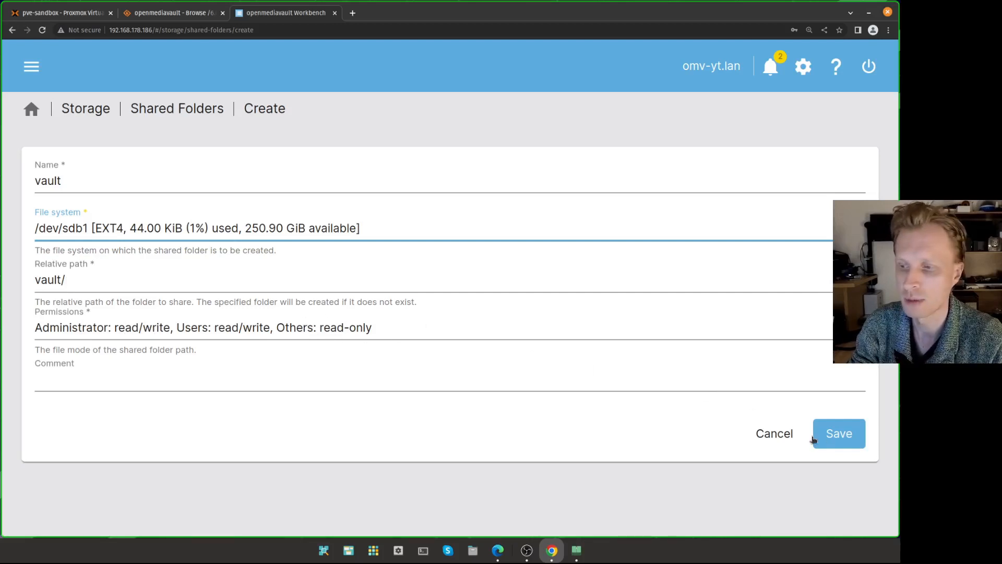
left_click(841, 436)
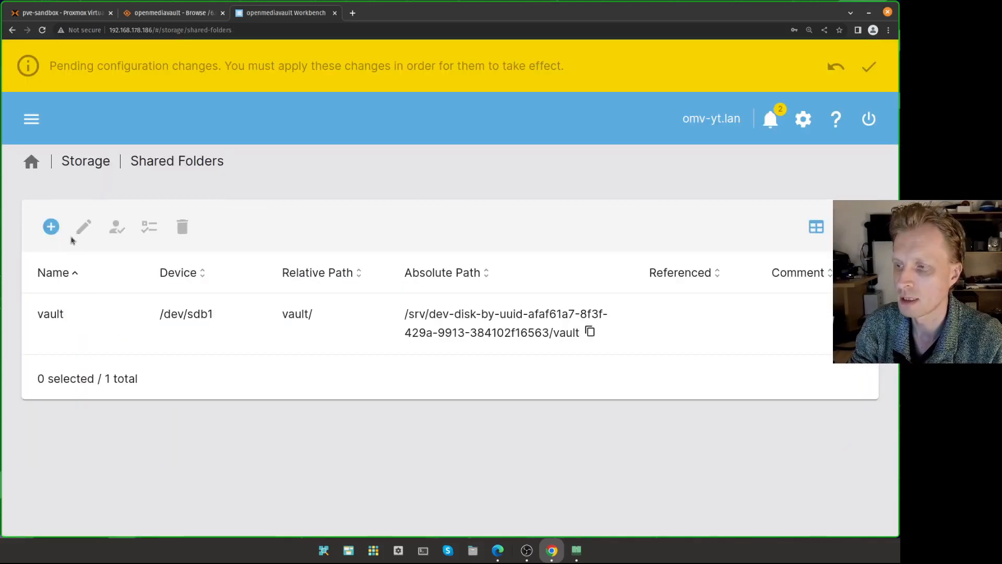
- Confirm and apply the pending changes so vault is listed with its path under /srv/dev-disk-by-uuid-…/vault
left_click(868, 70)
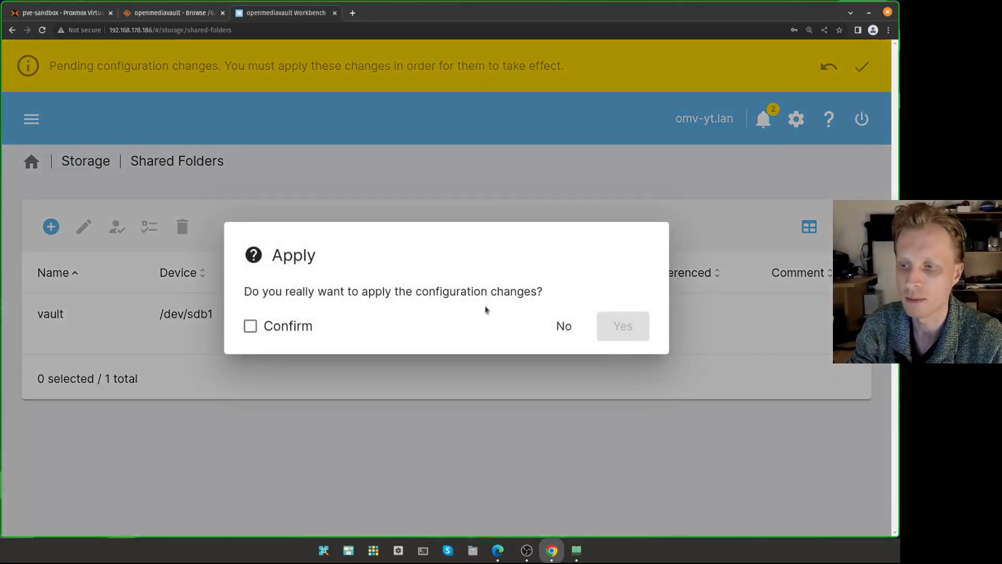
left_click(280, 327)
left_click(623, 332)
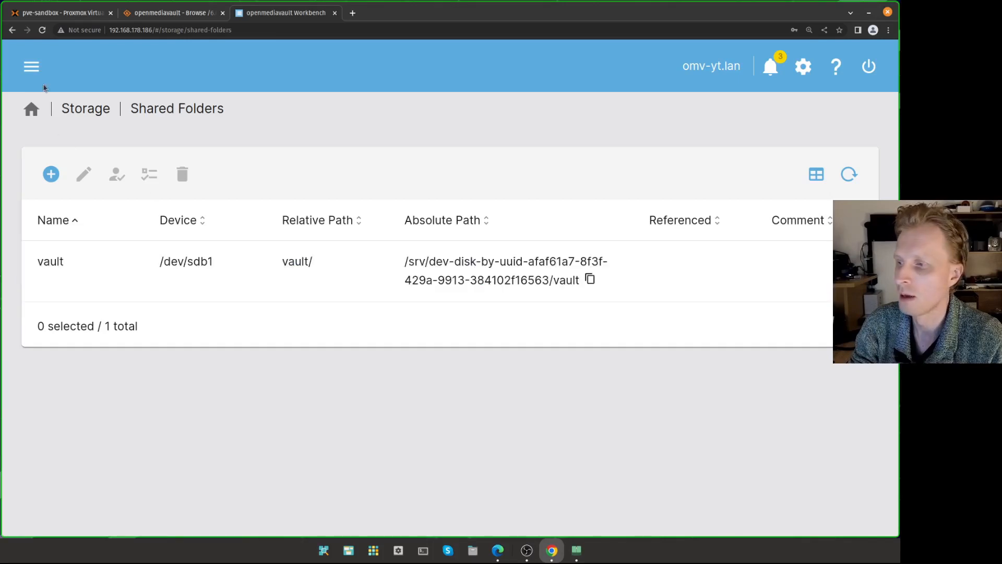
left_click(32, 66)
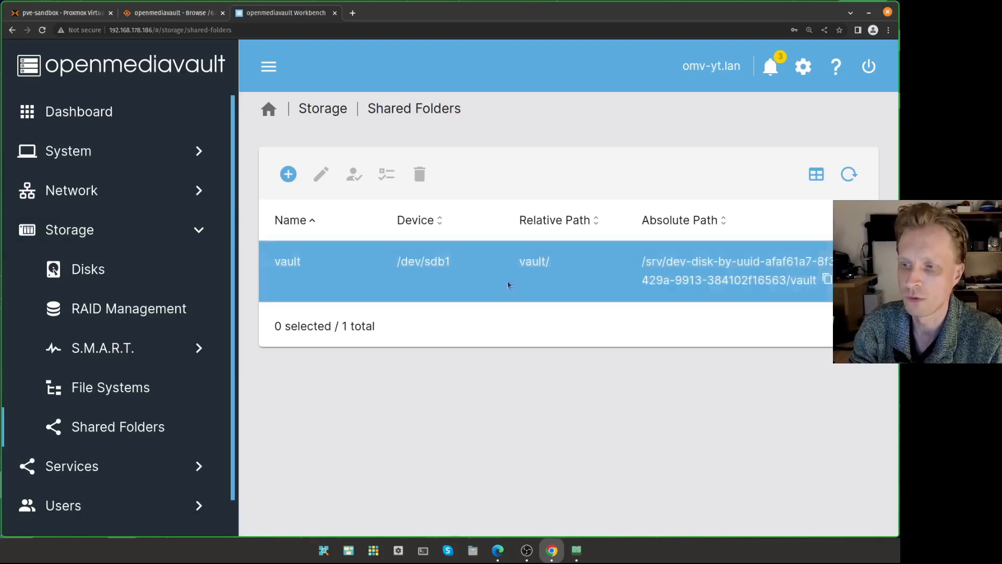
- Enable the SMB/CIFS service in its Settings and save
left_click(147, 228)
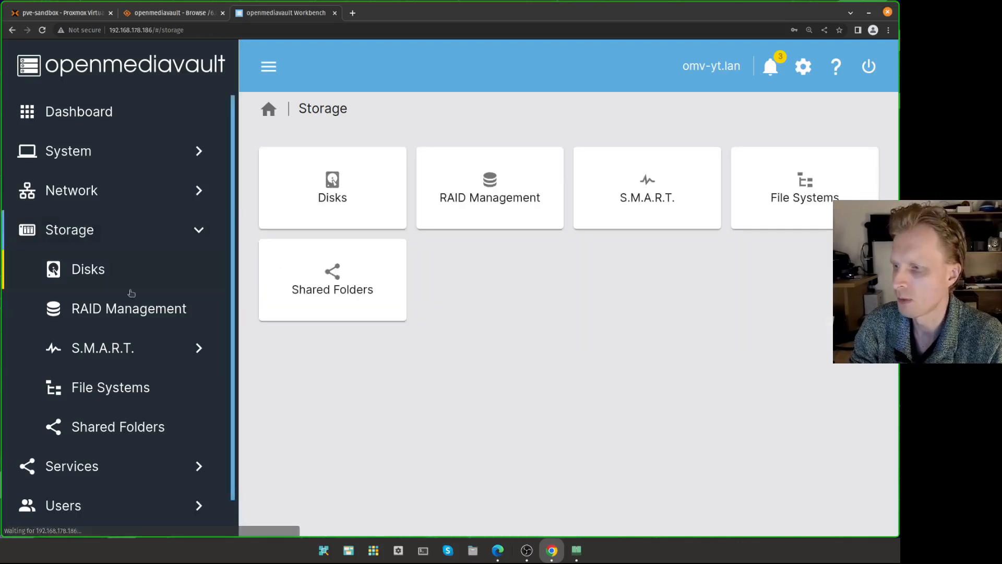
left_click(104, 465)
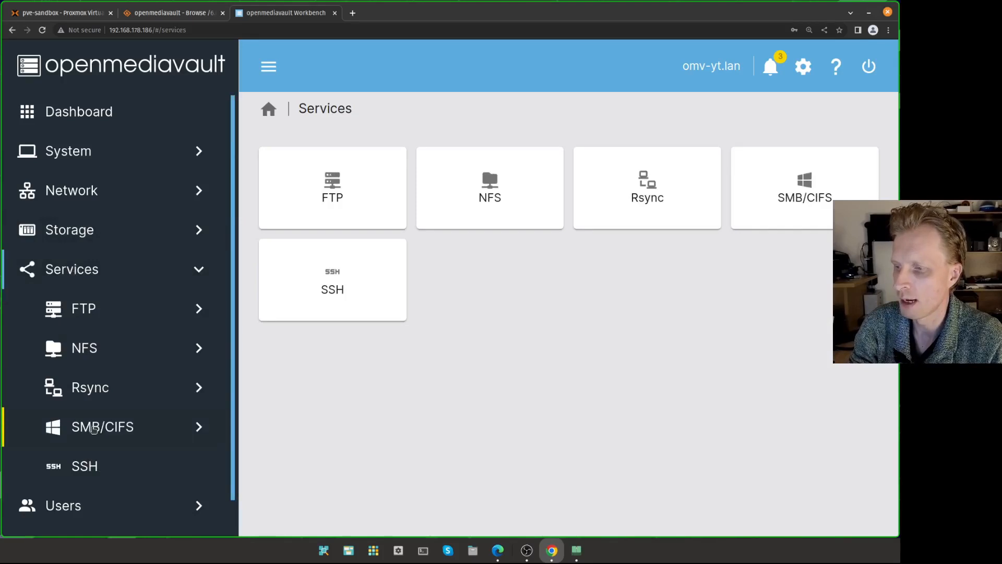
left_click(92, 423)
scroll(144, 371, "down", 2)
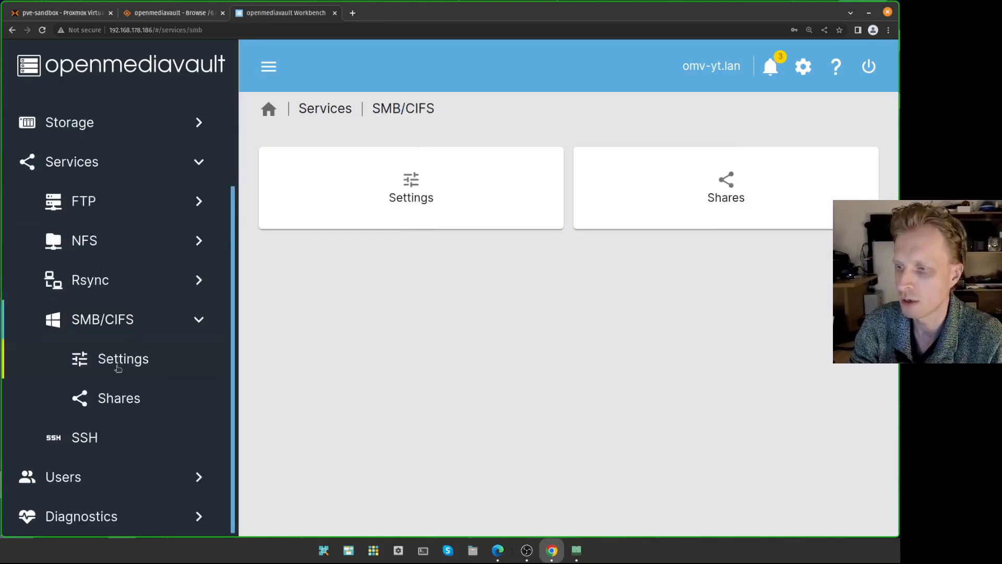
left_click(119, 366)
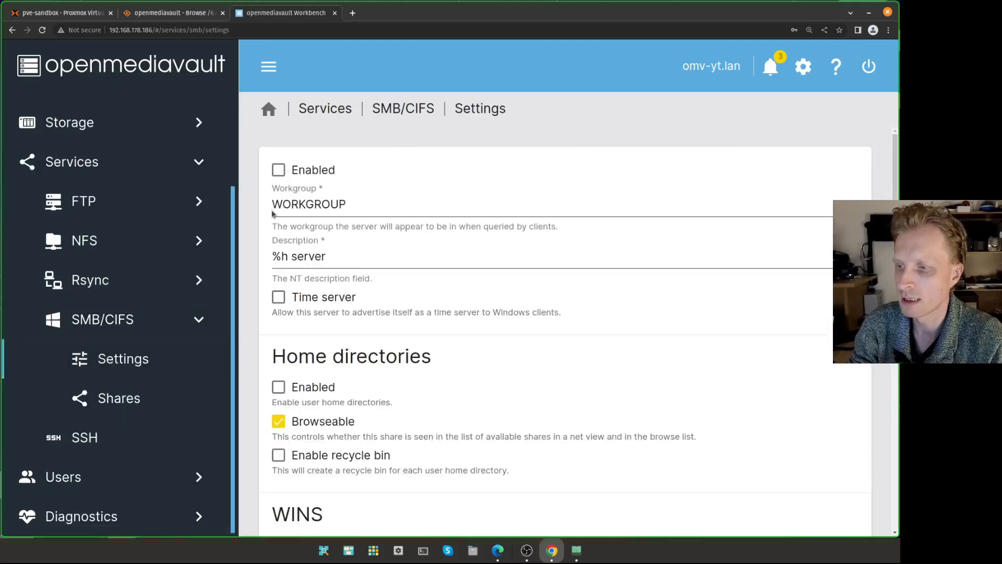
left_click(280, 171)
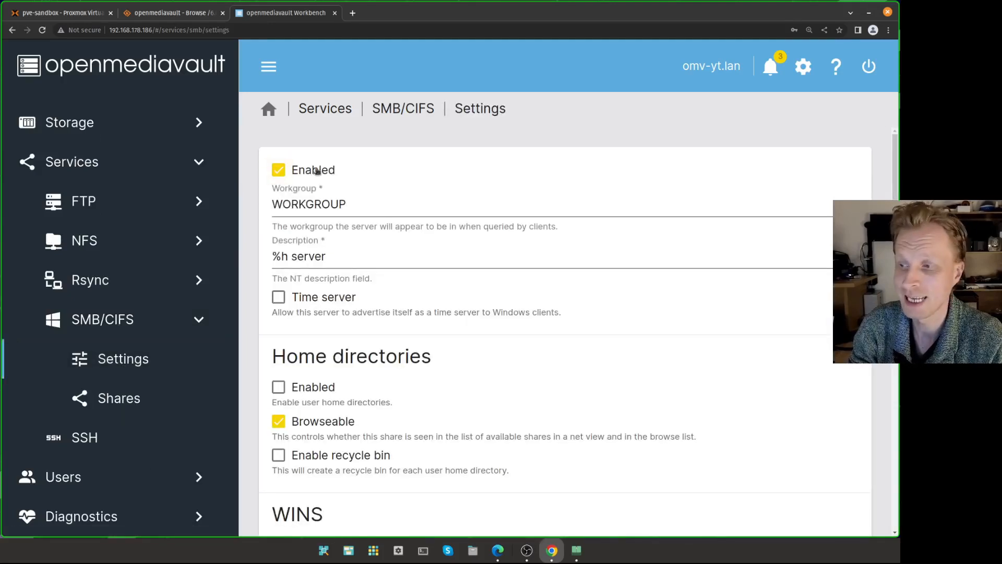
scroll(530, 397, "down", 6)
scroll(530, 397, "down", 2)
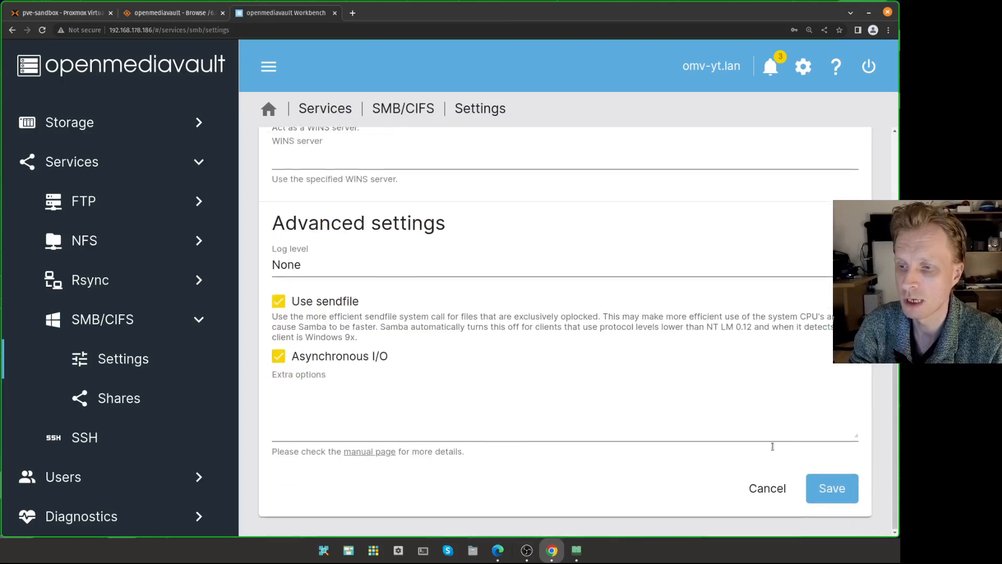
left_click(832, 488)
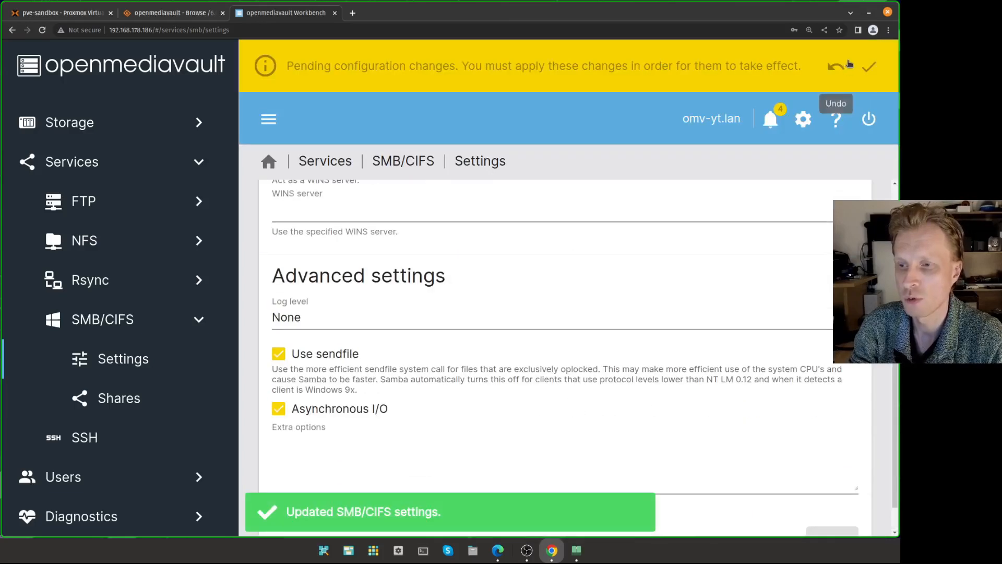
- Confirm and apply the SMB/CIFS settings change, then view the empty Shares list
left_click(870, 70)
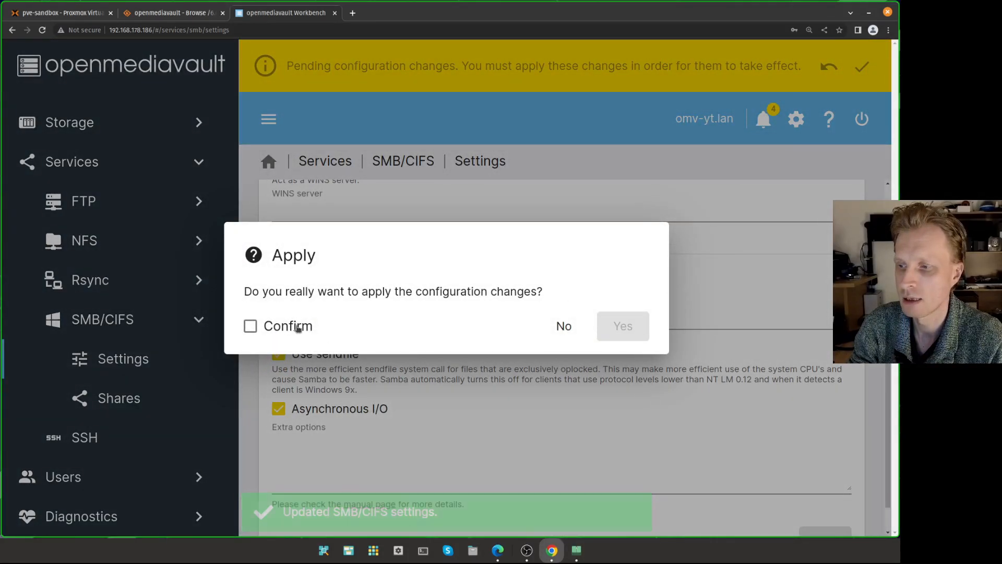
left_click(296, 327)
left_click(623, 328)
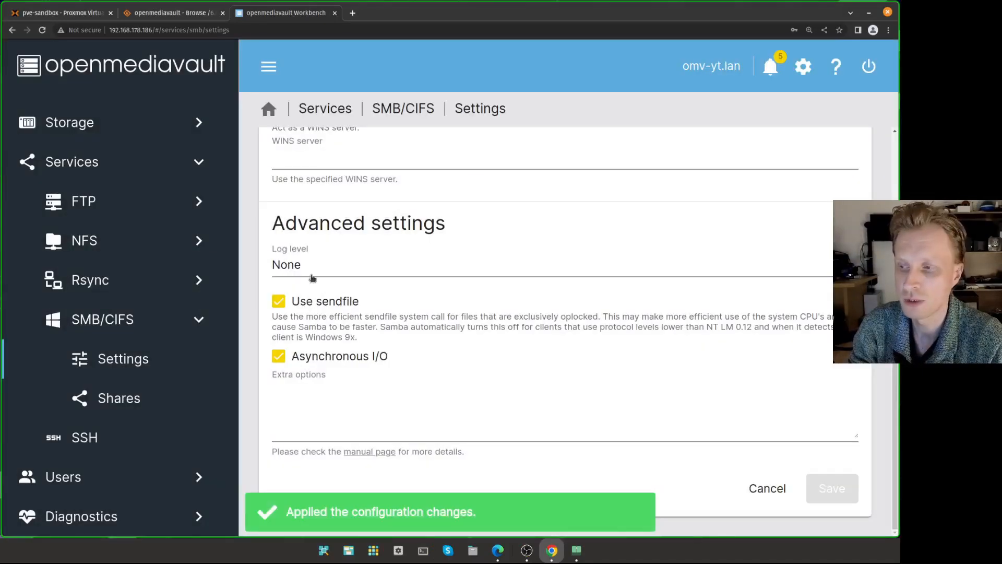
left_click(121, 400)
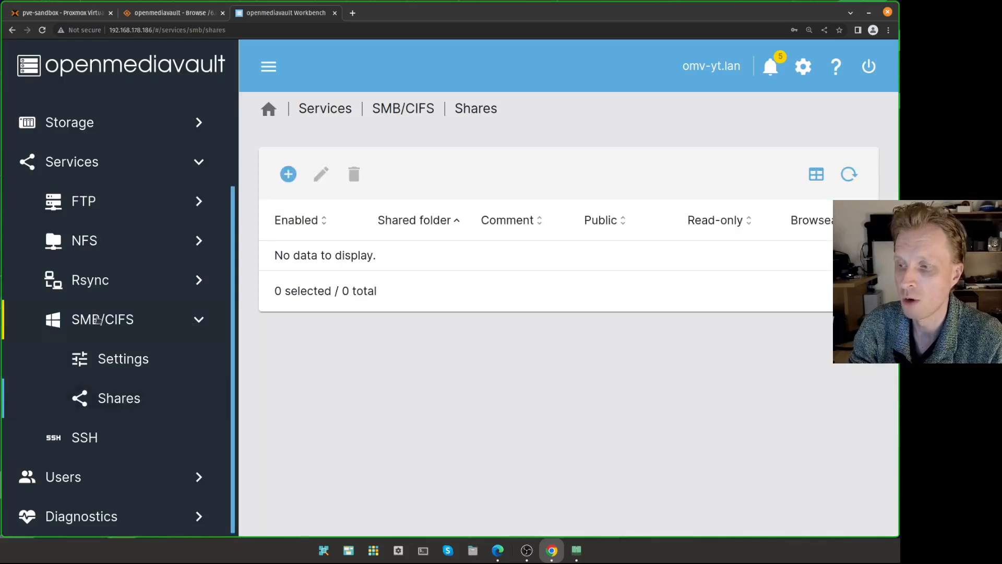
- Create an SMB/CIFS share of the vault folder with Public set to No and save it
left_click(97, 319)
left_click(721, 189)
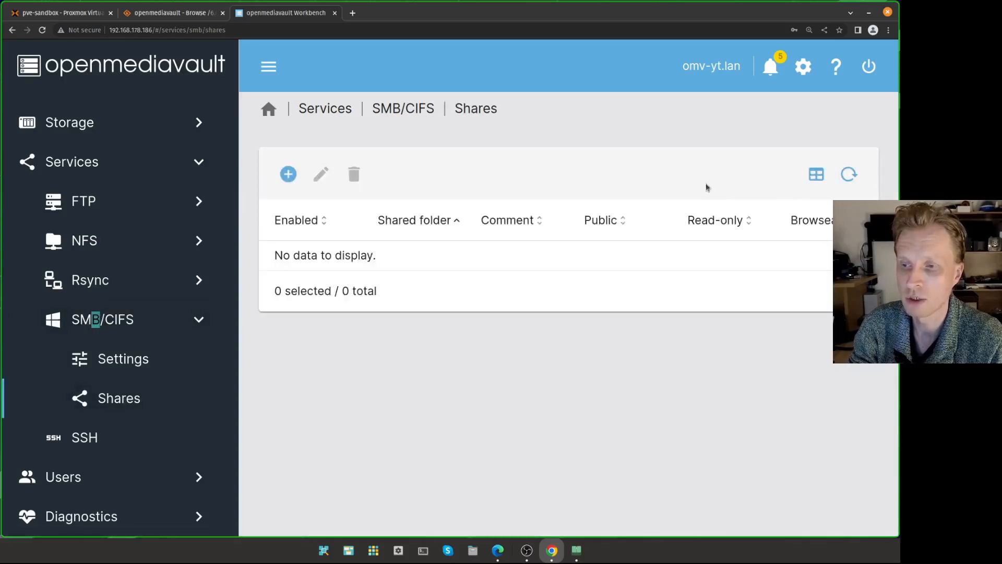
left_click(268, 66)
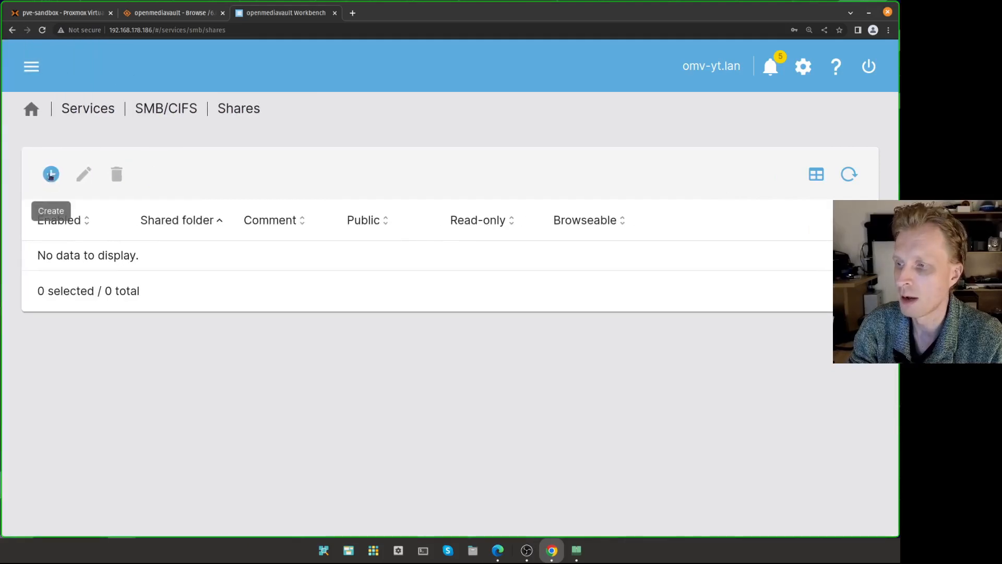
left_click(51, 174)
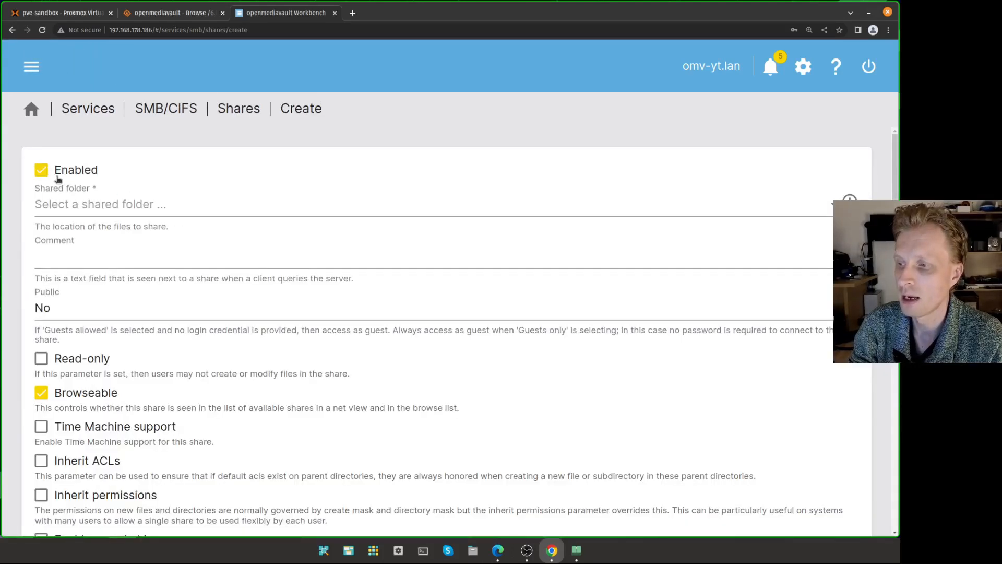
left_click(133, 207)
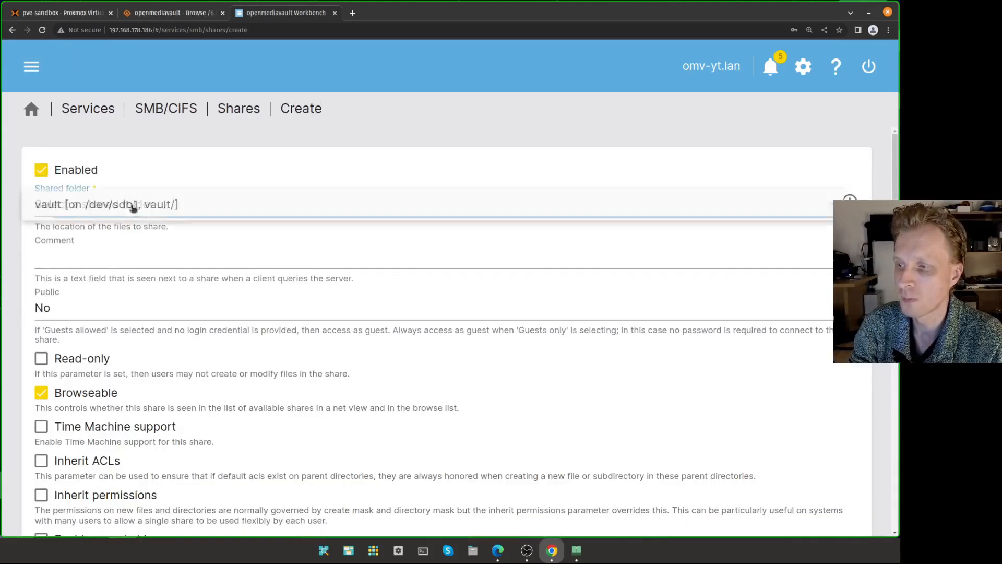
left_click(89, 208)
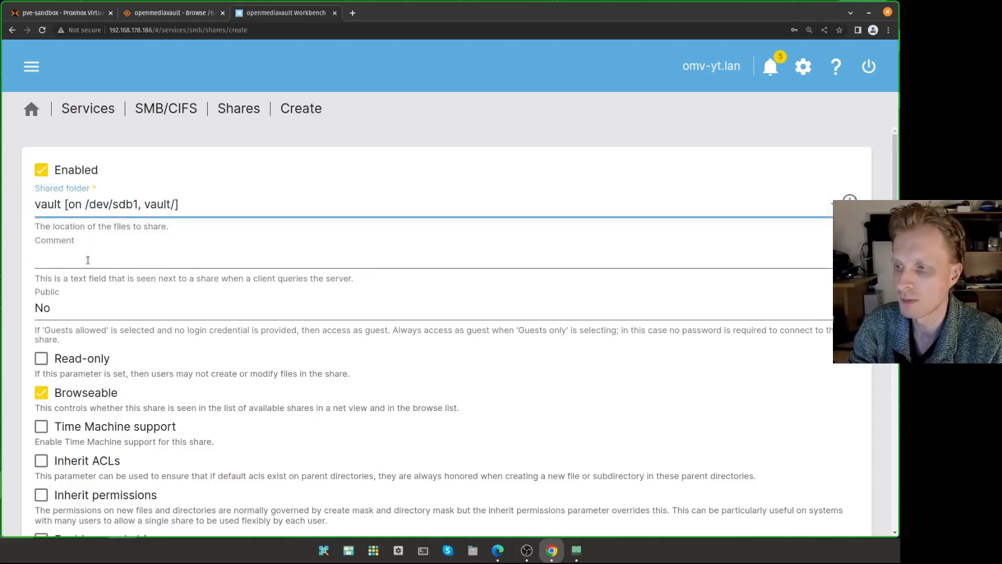
left_click(107, 261)
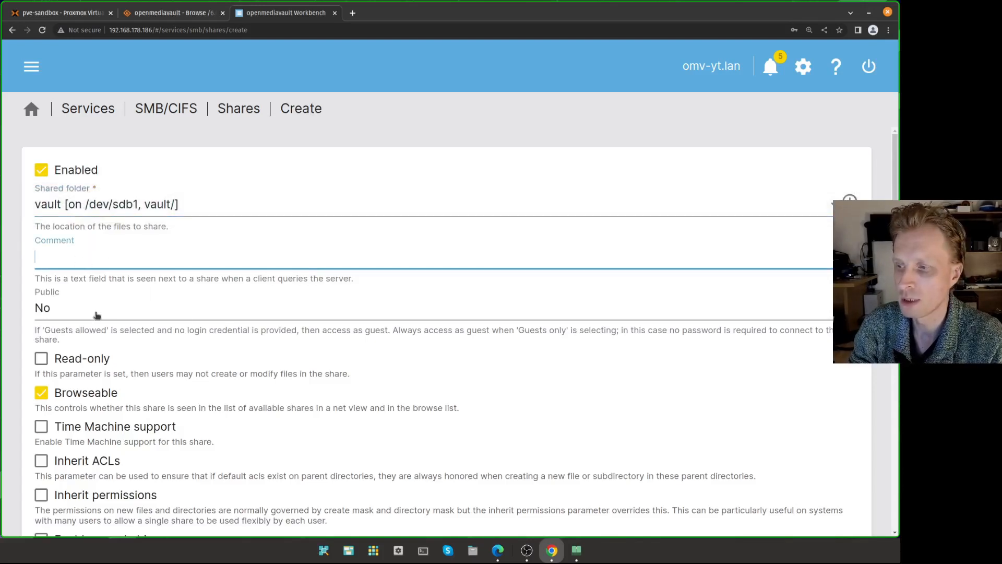
left_click(64, 311)
left_click(53, 312)
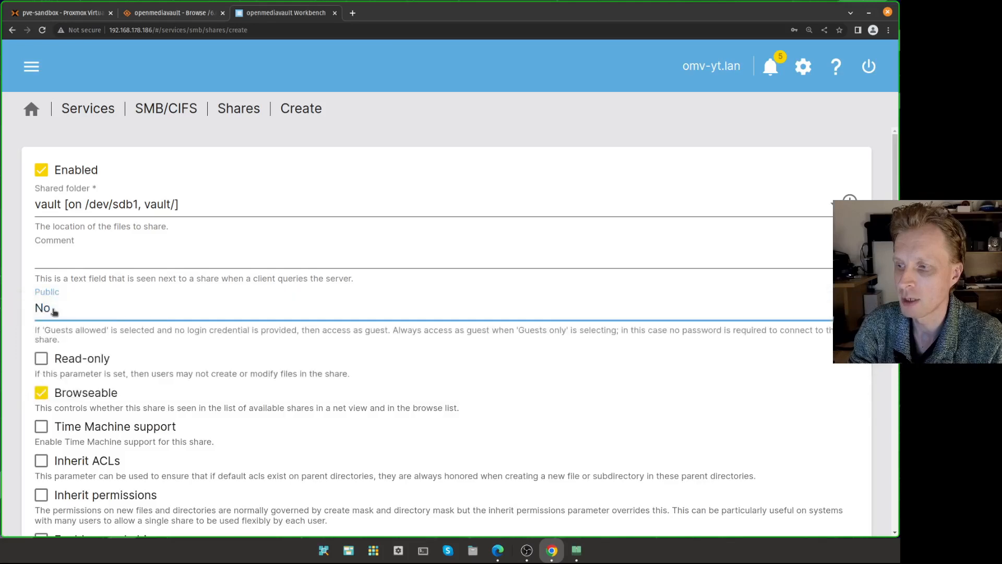
scroll(398, 353, "down", 11)
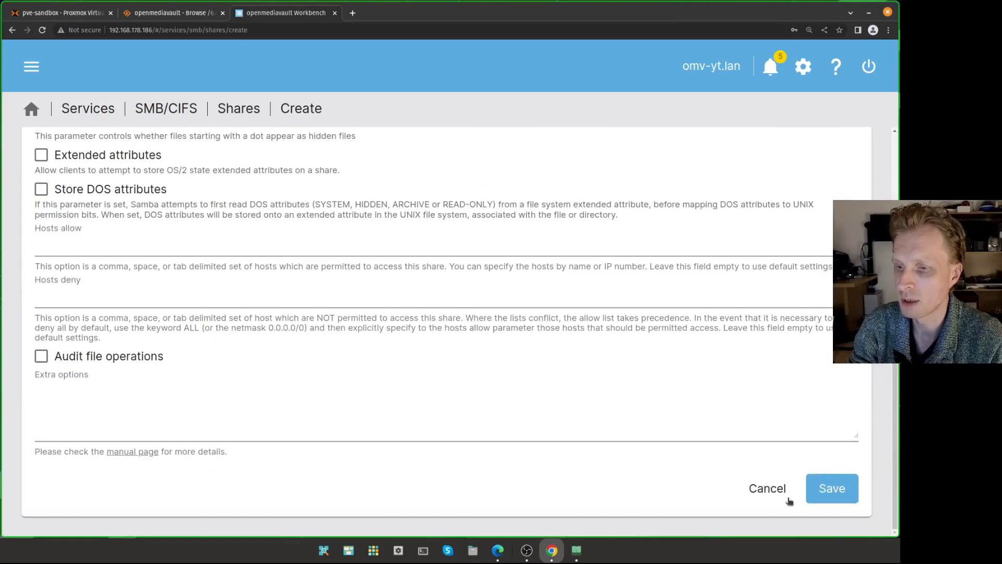
left_click(822, 489)
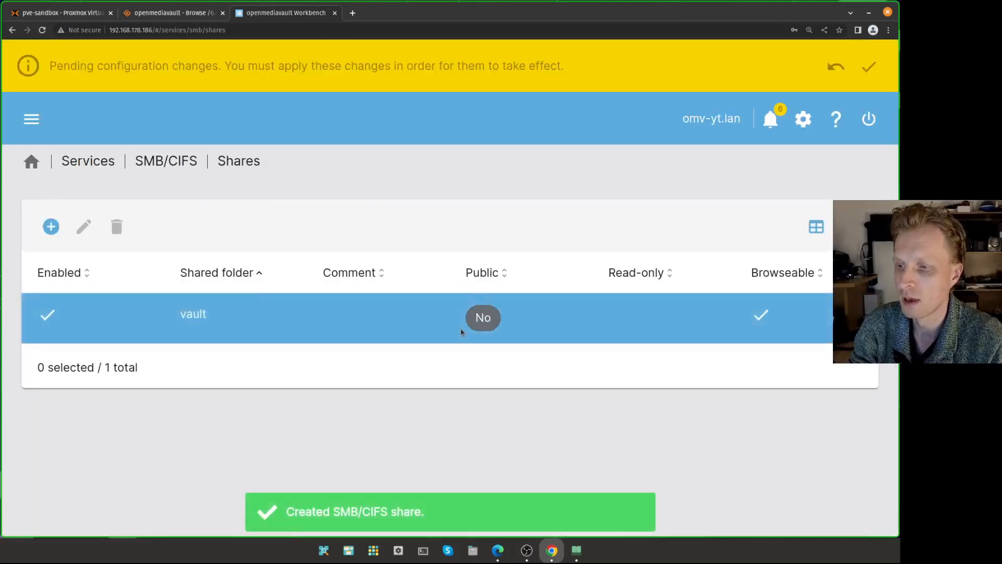
- Confirm and apply the pending SMB/CIFS share changes
left_click(869, 68)
left_click(301, 328)
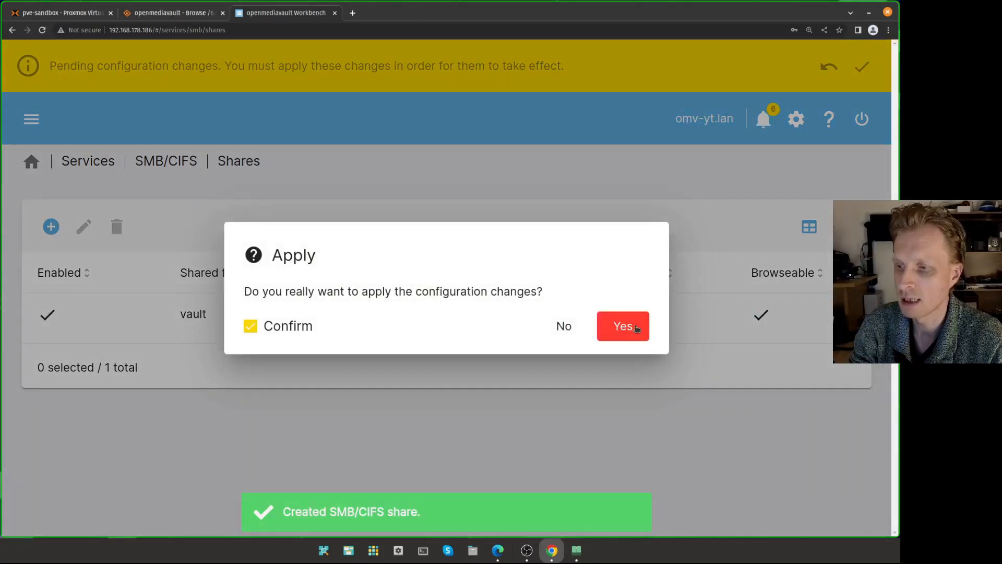
left_click(628, 327)
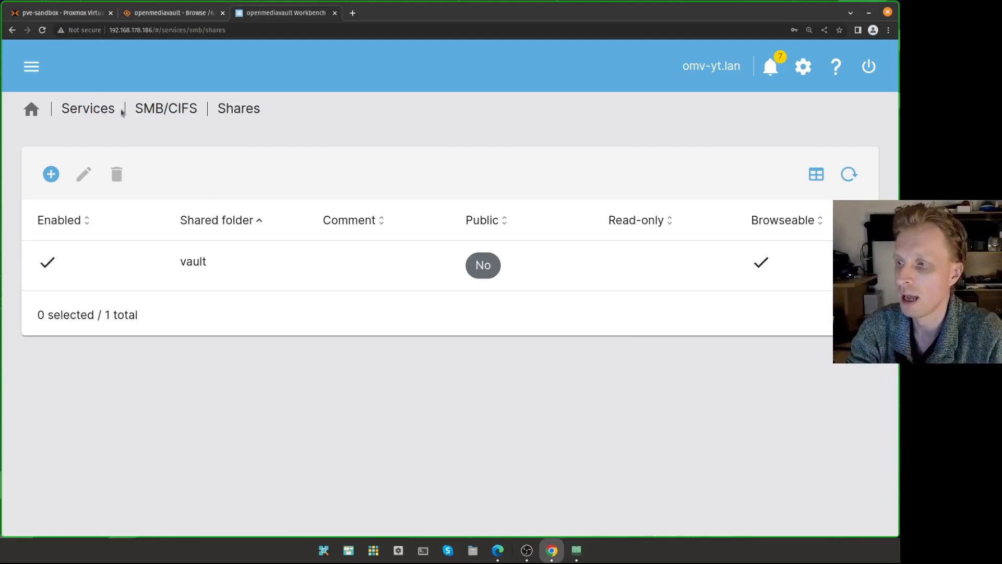
- Go to Storage > Shared Folders and select vault, now marked as referenced
left_click(32, 67)
scroll(77, 172, "up", 3)
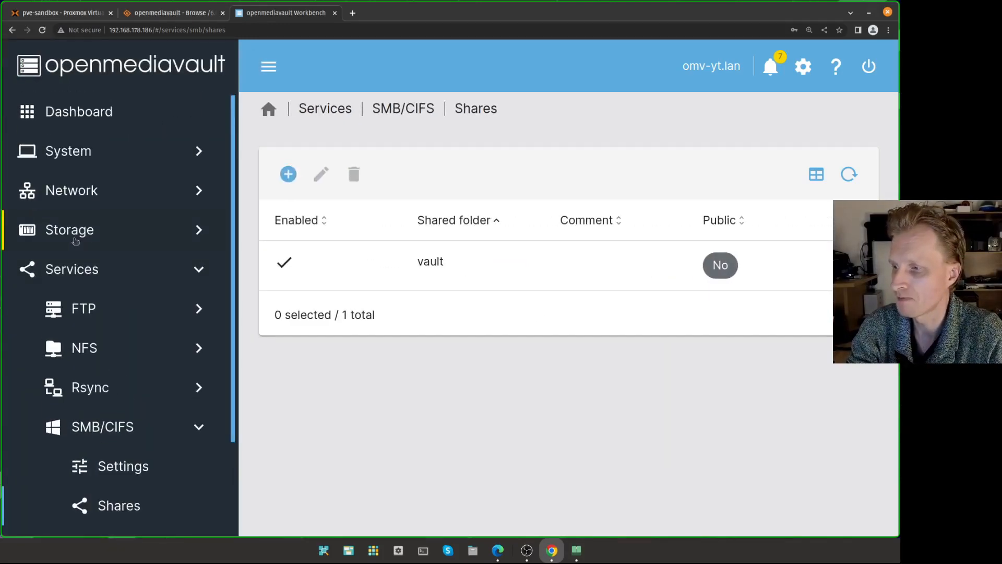
left_click(73, 232)
left_click(118, 429)
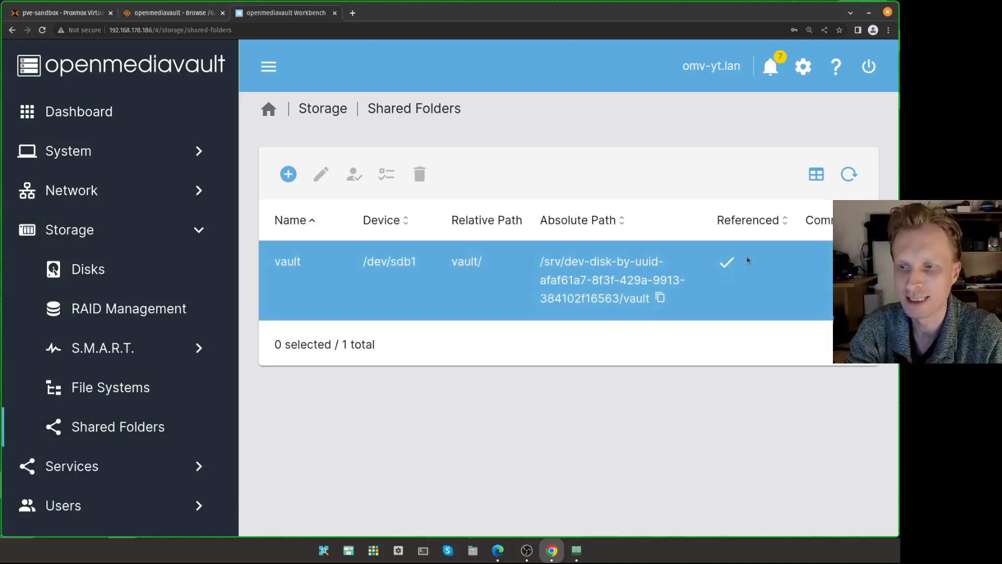
left_click(704, 276)
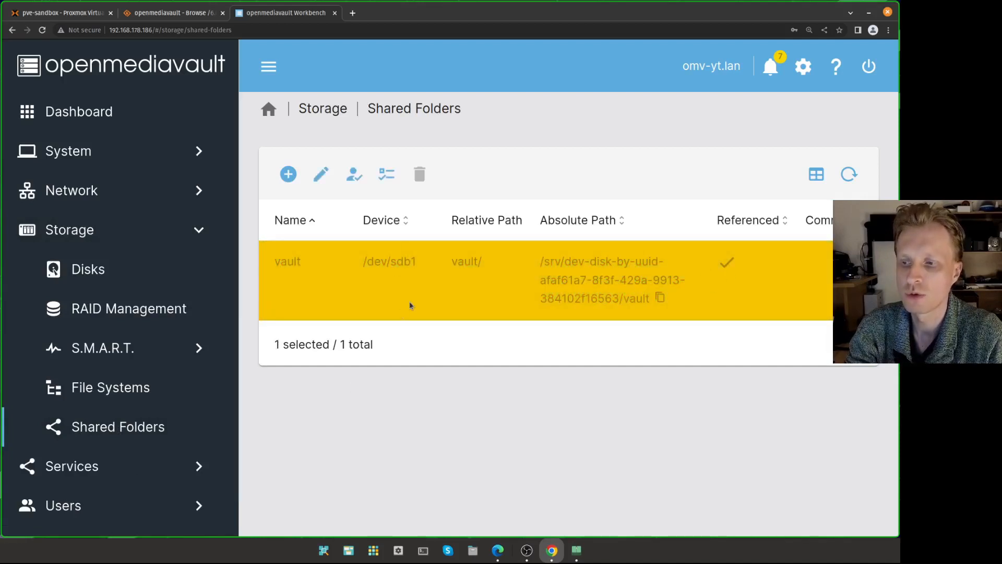
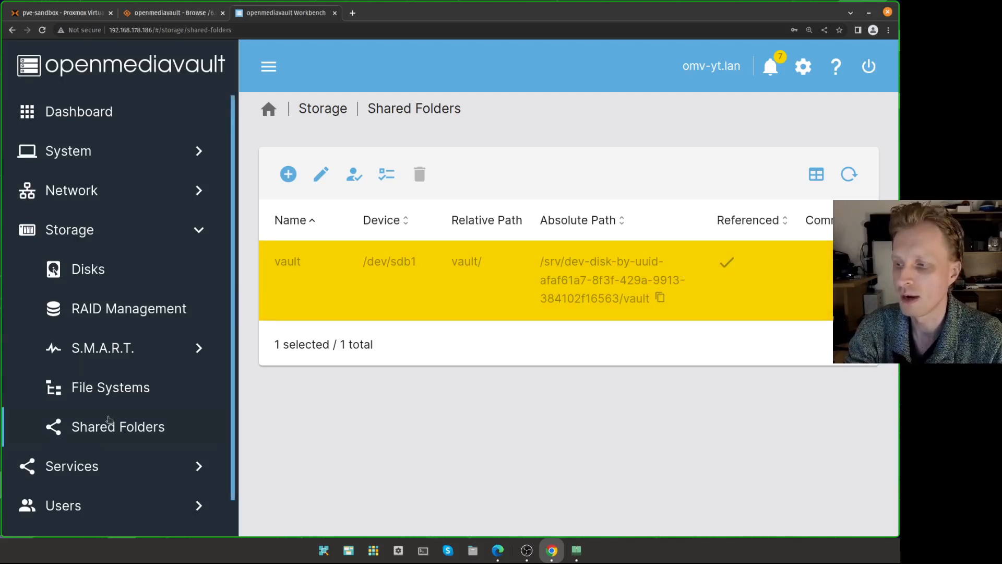
- Confirm the vault share appears in the SMB/CIFS shares list
scroll(107, 423, "down", 1)
left_click(94, 438)
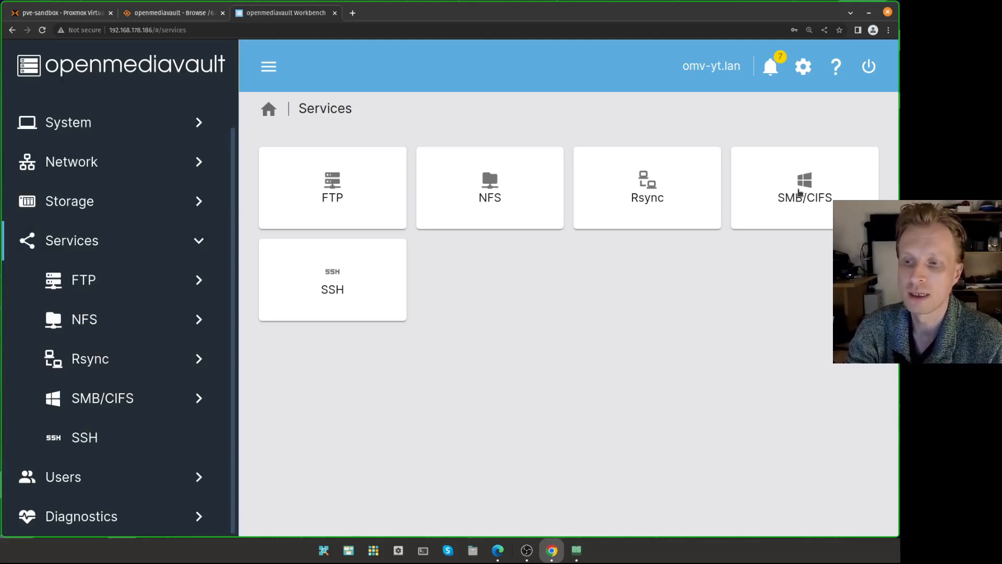
left_click(799, 195)
left_click(657, 193)
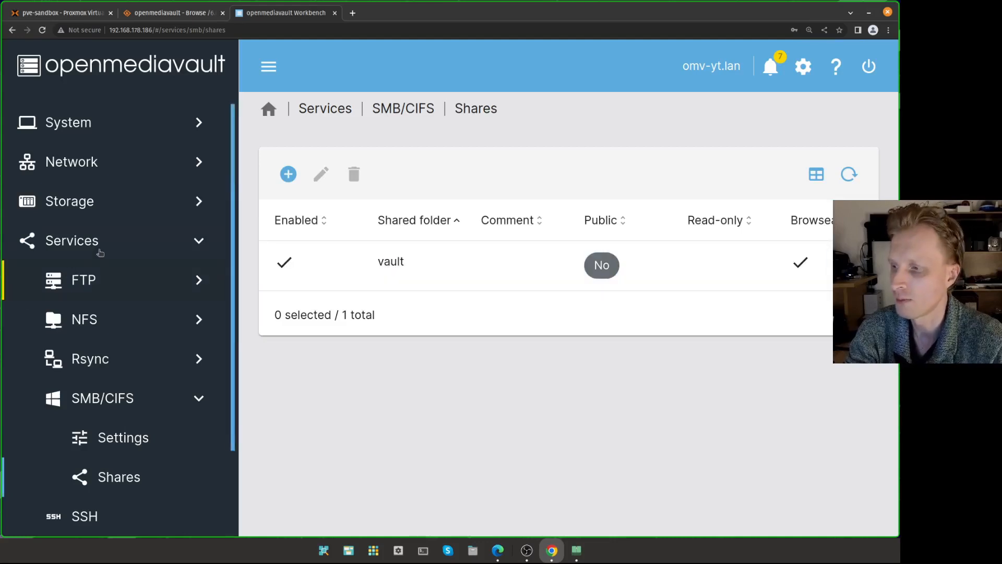
- Return to the Services overview and head to user management
left_click(100, 253)
left_click(107, 248)
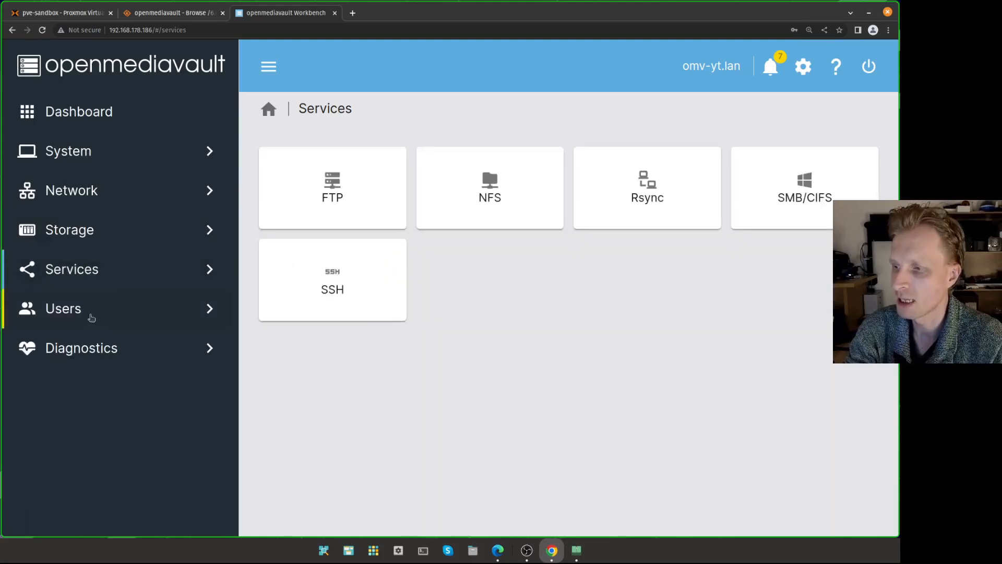
left_click(79, 309)
- Open Users > Users and start creating a new user
left_click(94, 386)
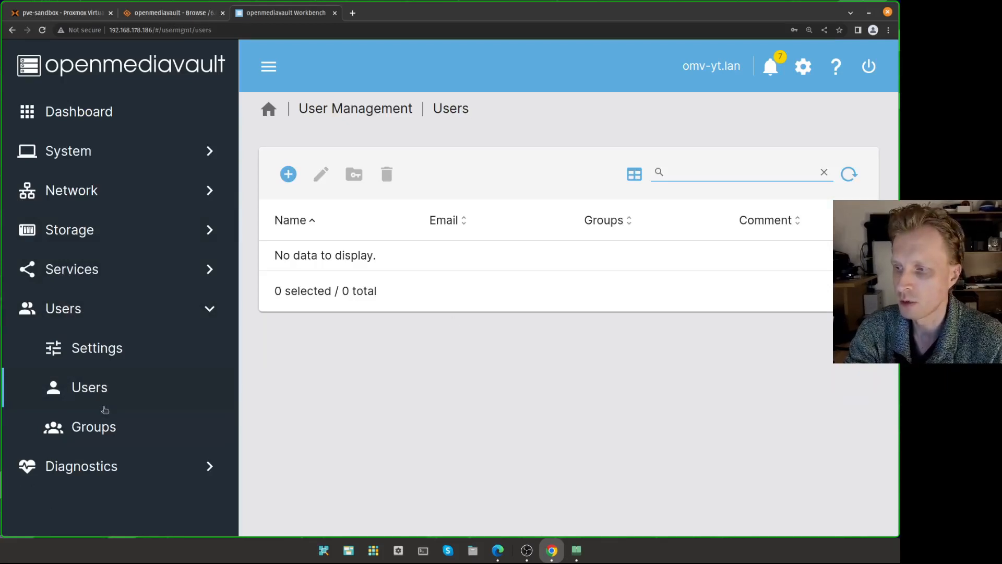
left_click(290, 177)
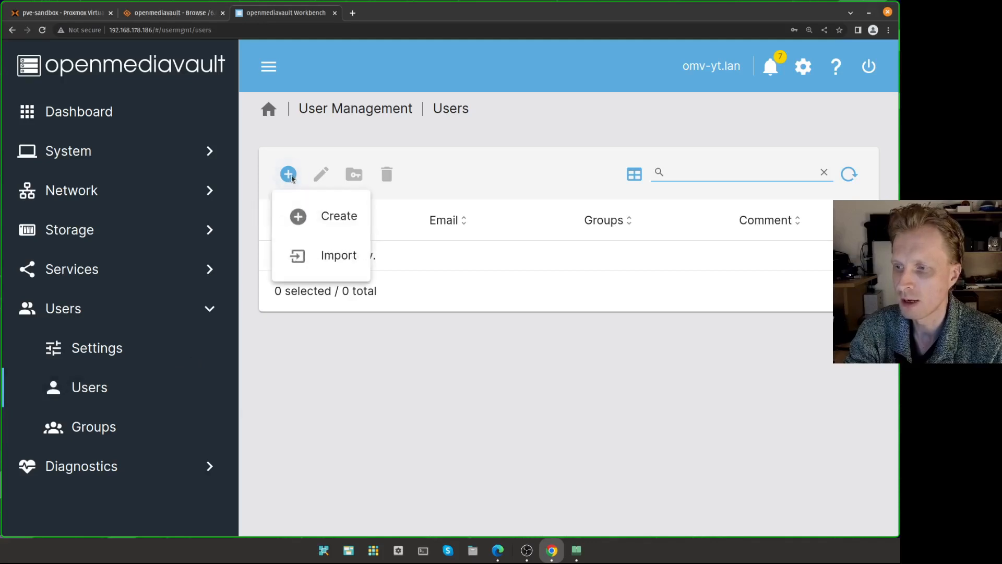
left_click(269, 68)
left_click(269, 68)
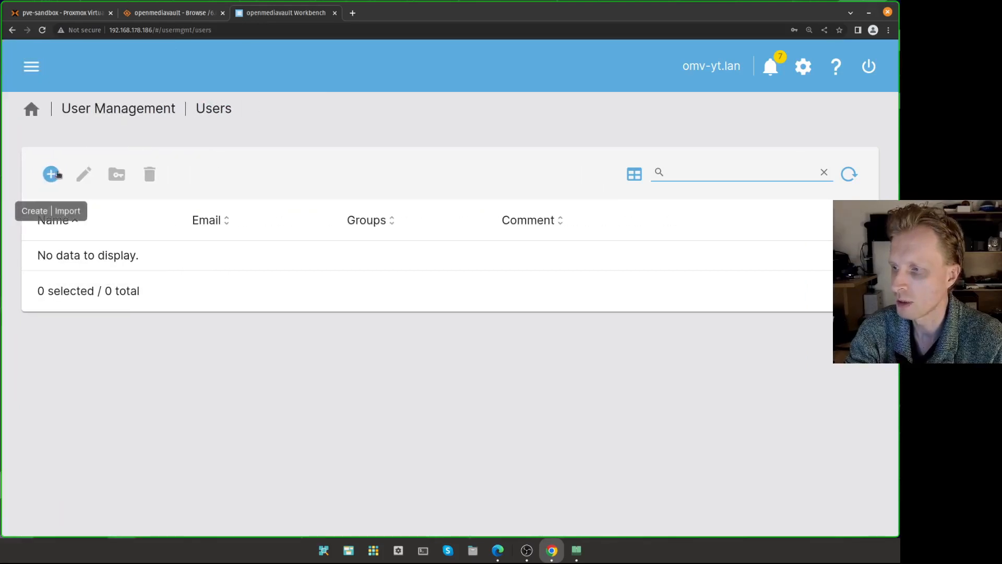
left_click(50, 174)
left_click(89, 231)
- Enter the username mrp and type the account password twice
left_click(105, 182)
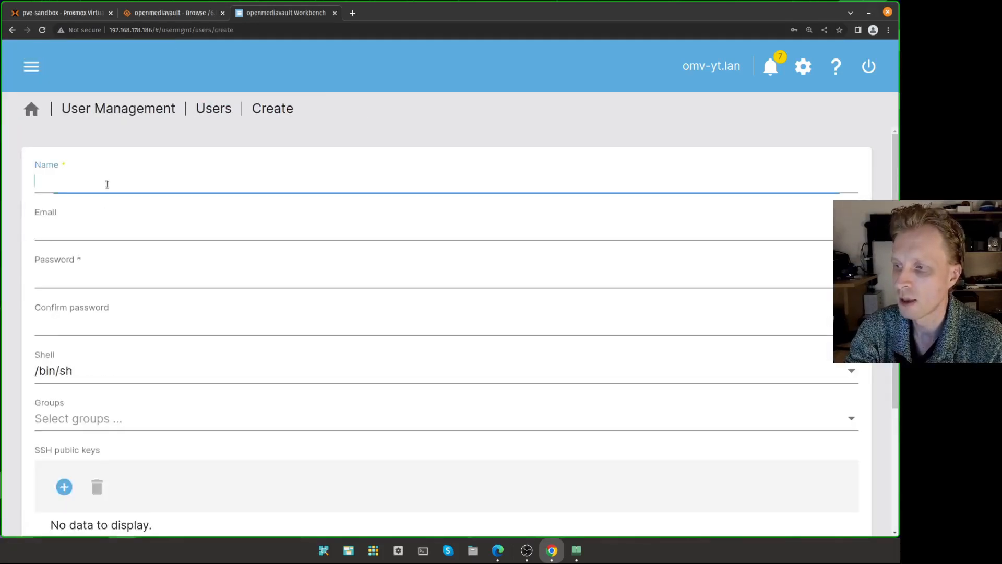
type("mrp")
key("Tab")
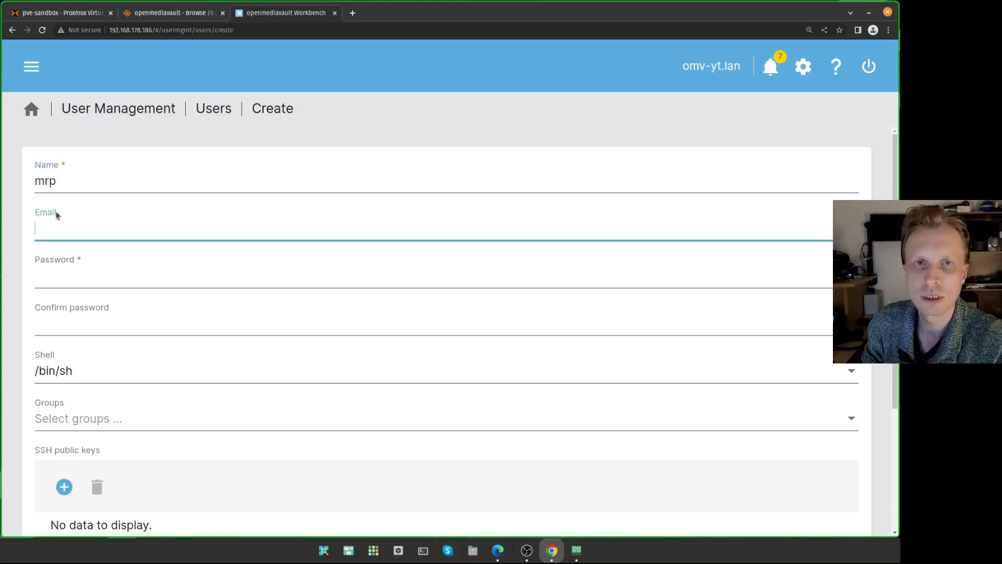
key("Tab")
type("•••")
key("Tab")
type("•••")
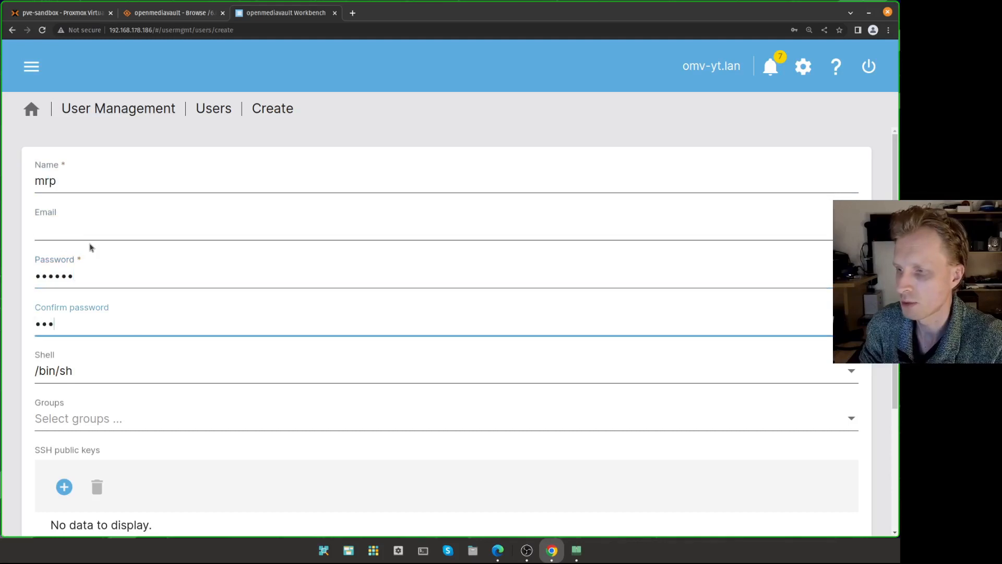
- Add mrp to the users group and save the new user
left_click(106, 418)
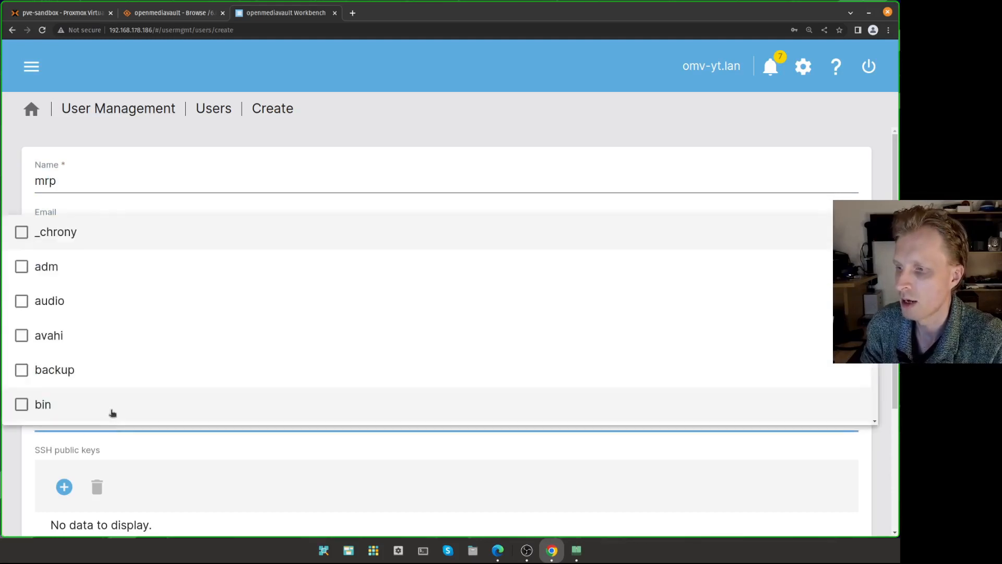
scroll(111, 325, "down", 20)
scroll(110, 326, "up", 3)
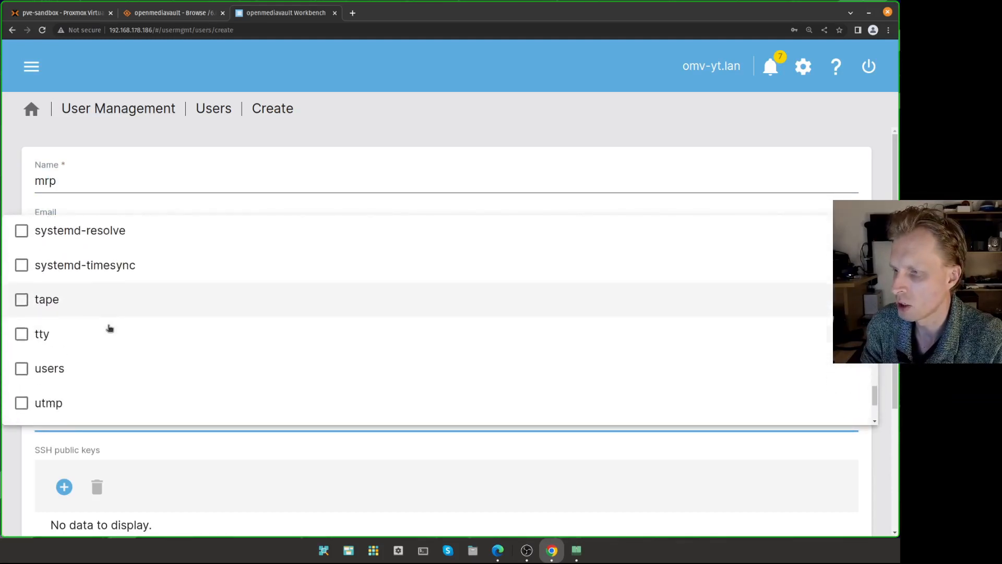
scroll(104, 331, "down", 1)
left_click(29, 328)
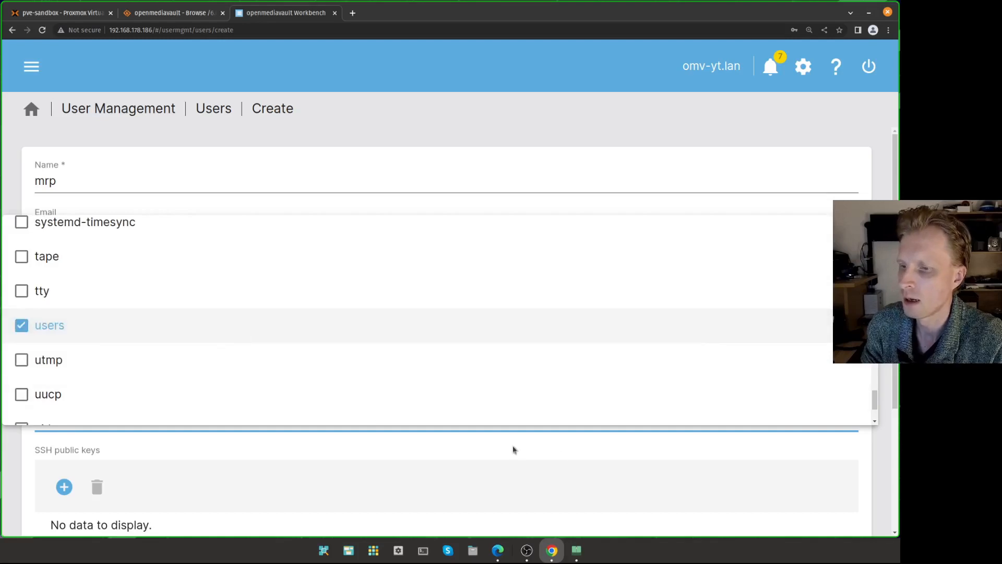
left_click(882, 439)
scroll(268, 402, "down", 4)
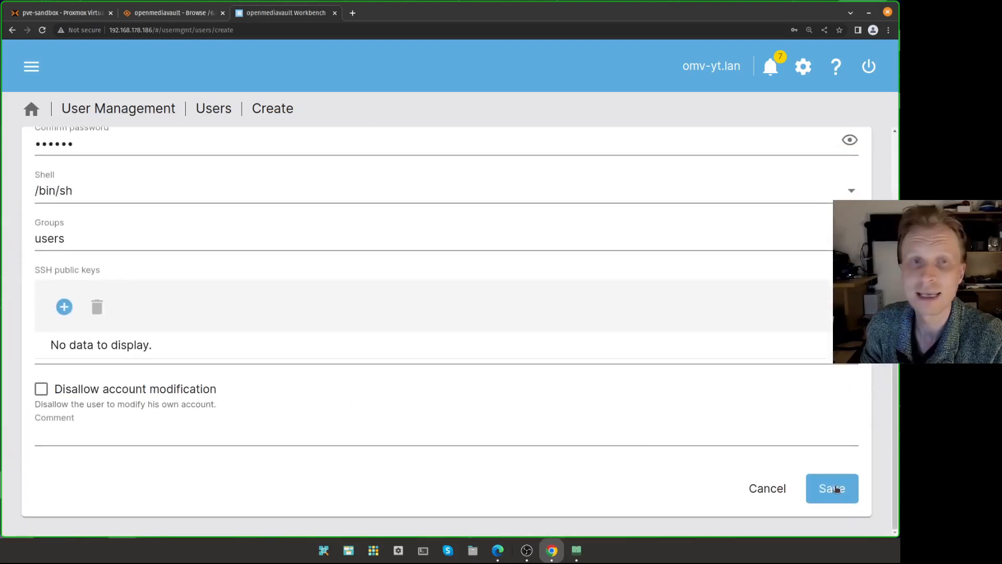
left_click(836, 489)
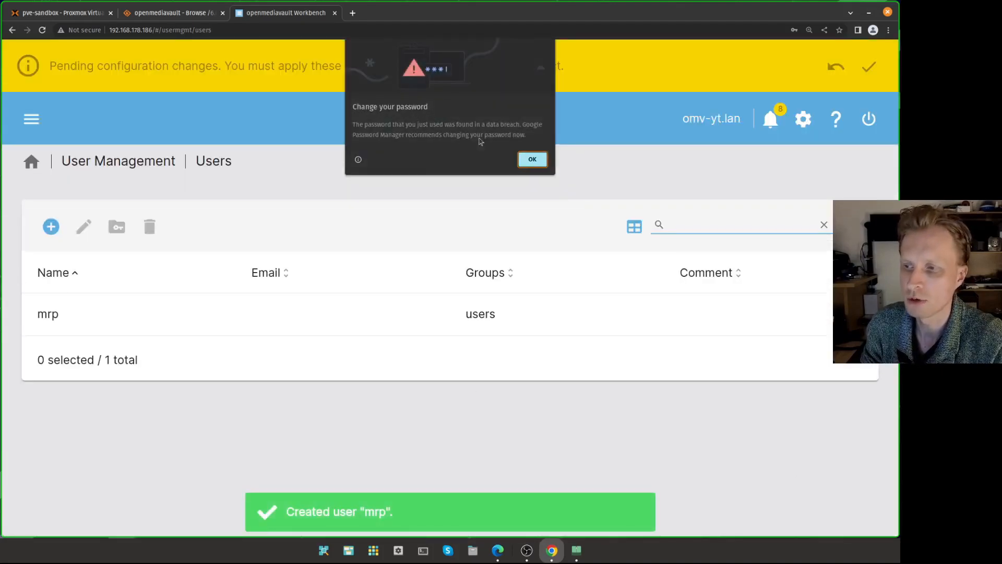
left_click(538, 163)
- Decline the browser password prompt and confirm applying the pending OpenMediaVault changes
left_click(790, 166)
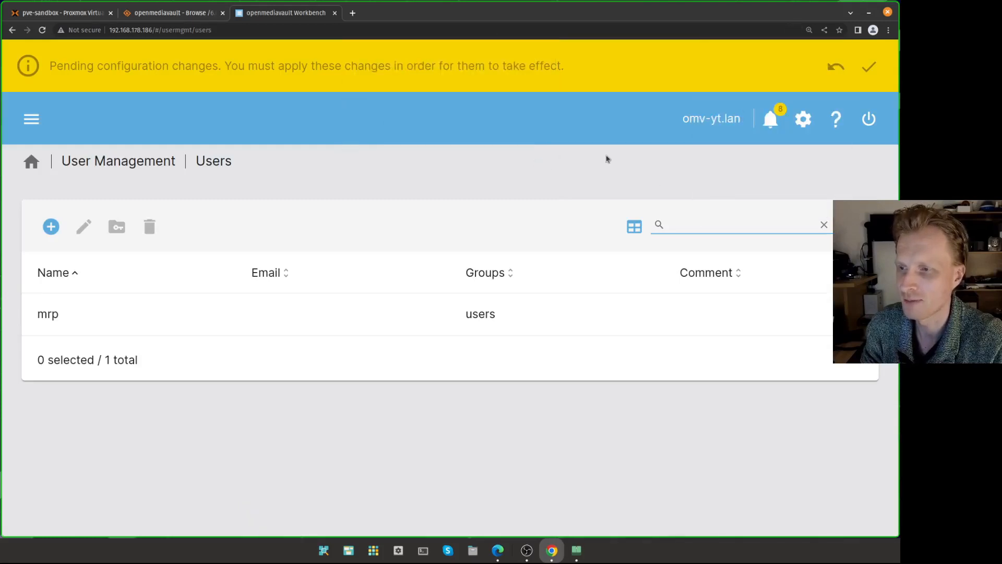
left_click(869, 67)
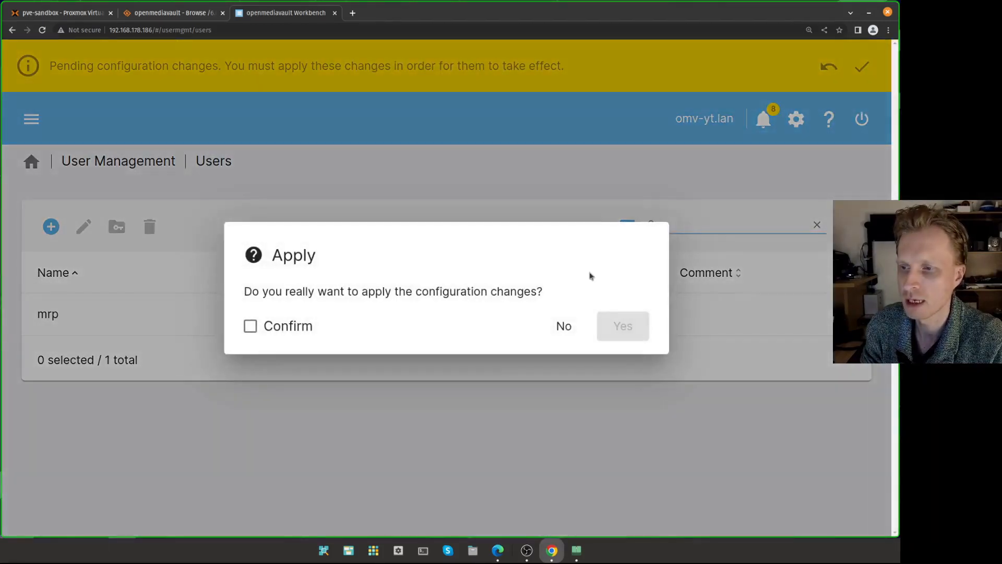
left_click(303, 327)
left_click(641, 327)
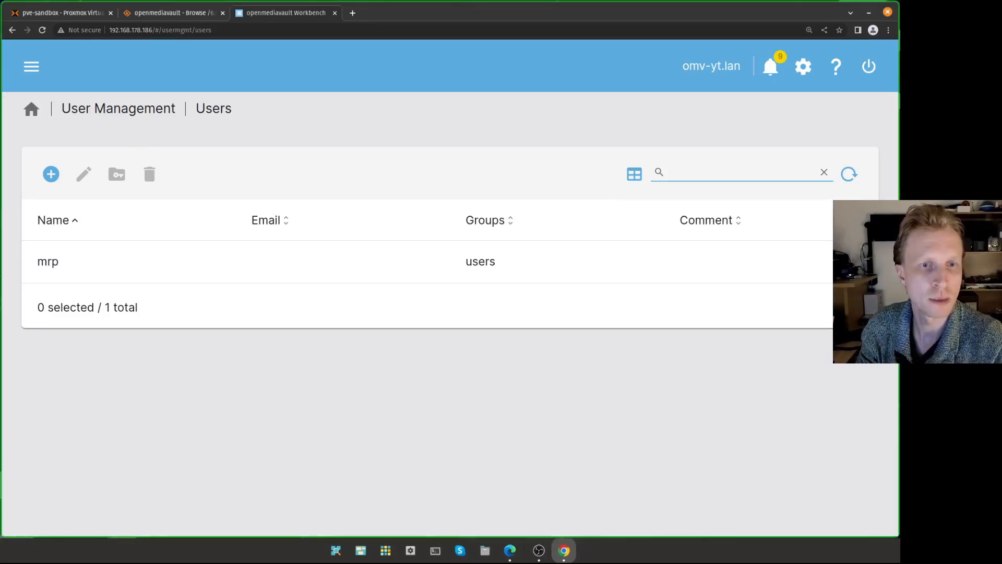
key("super+f")
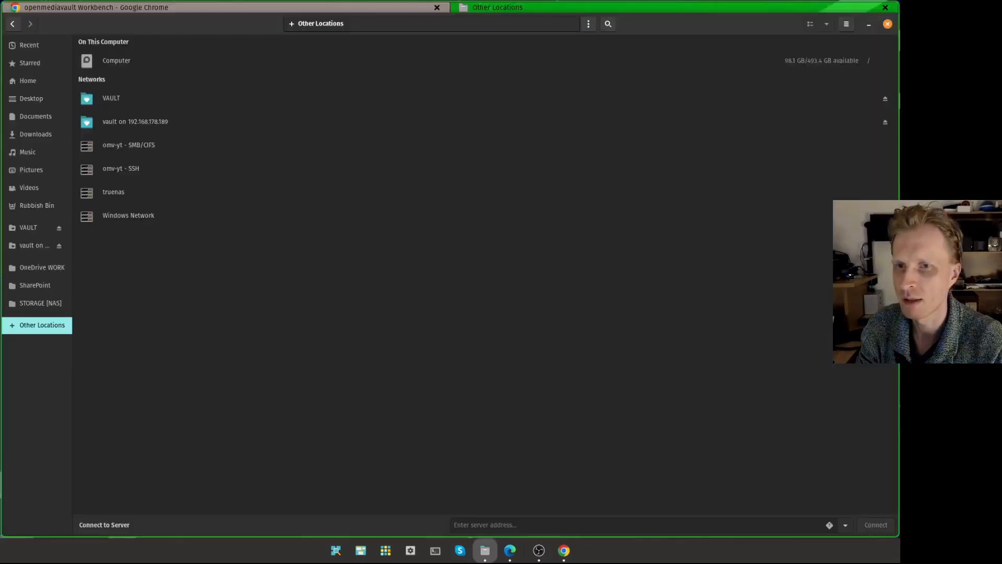
- Connect to the server smb://192.168.178.186 from Other Locations
left_click(479, 524)
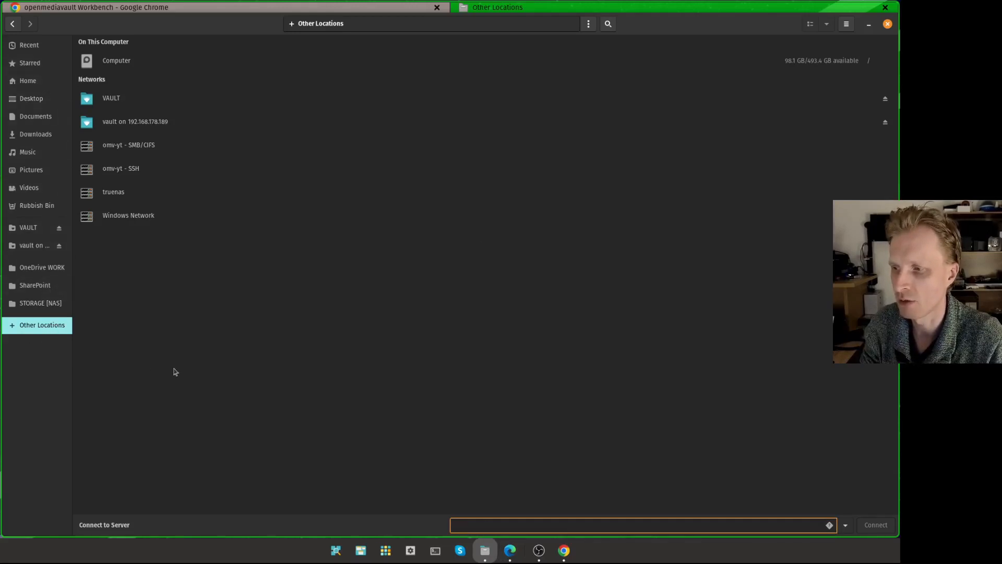
type("smb://192.168.178.186")
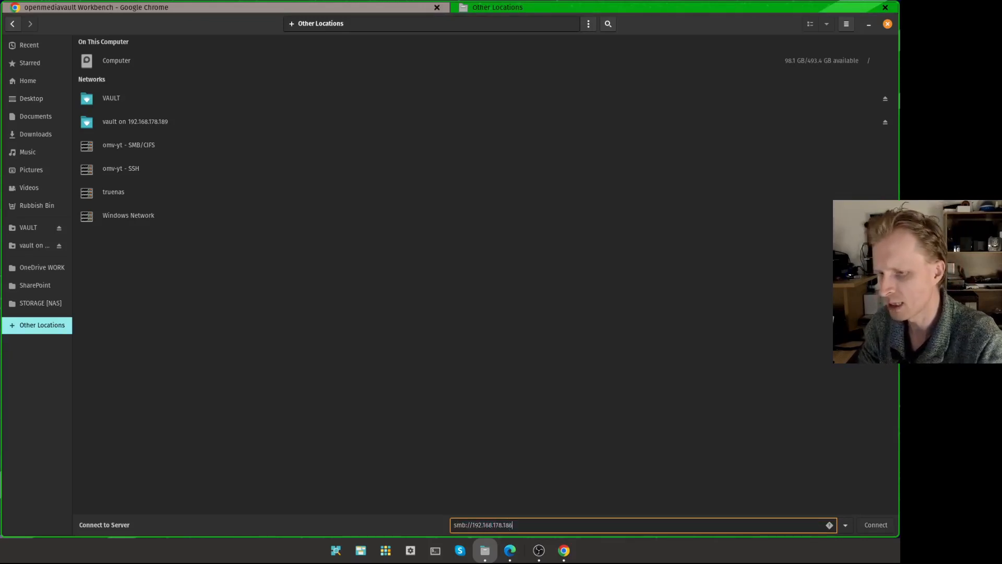
key("Return")
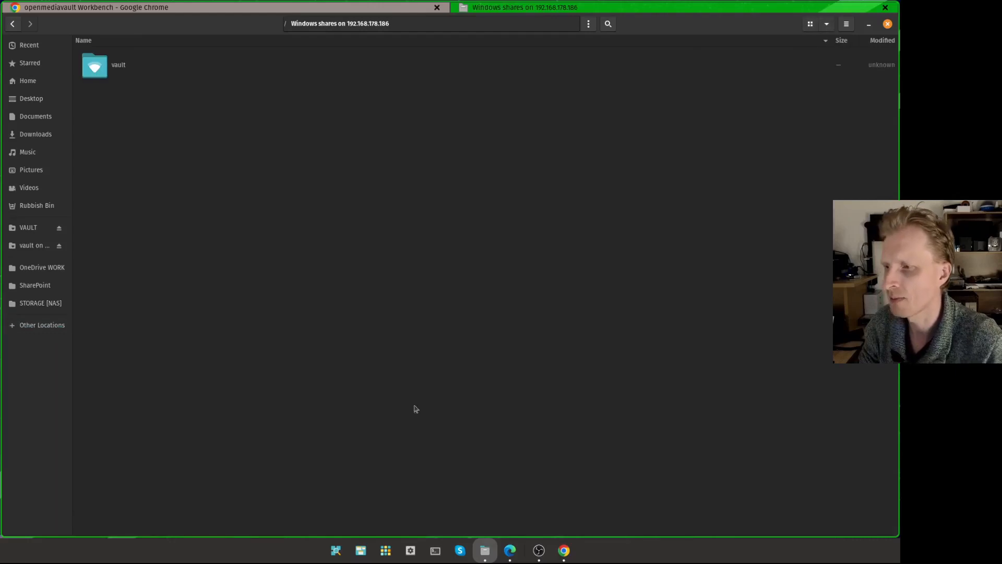
- Mount vault as a registered user with the password set to Remember forever
double_click(119, 66)
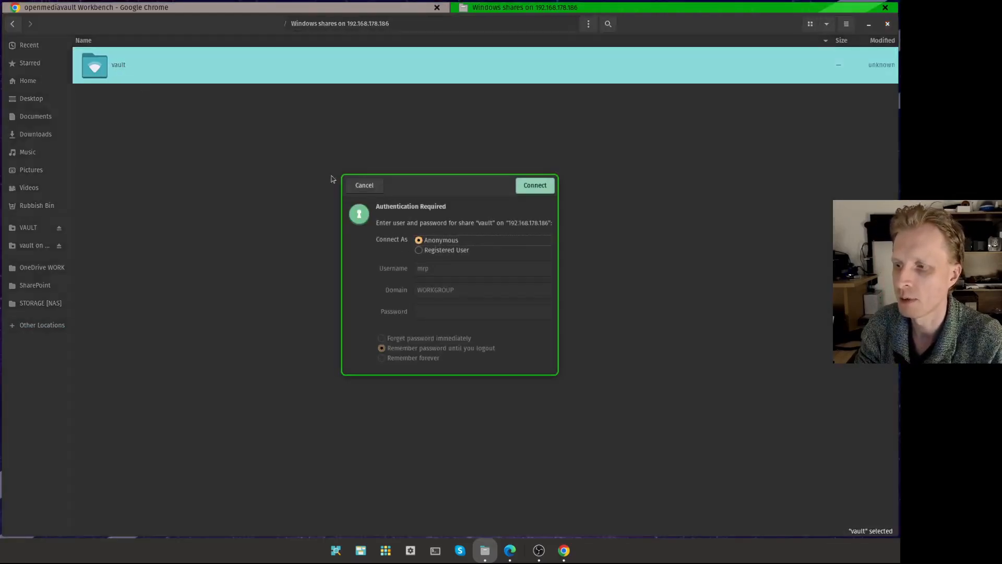
left_click(420, 250)
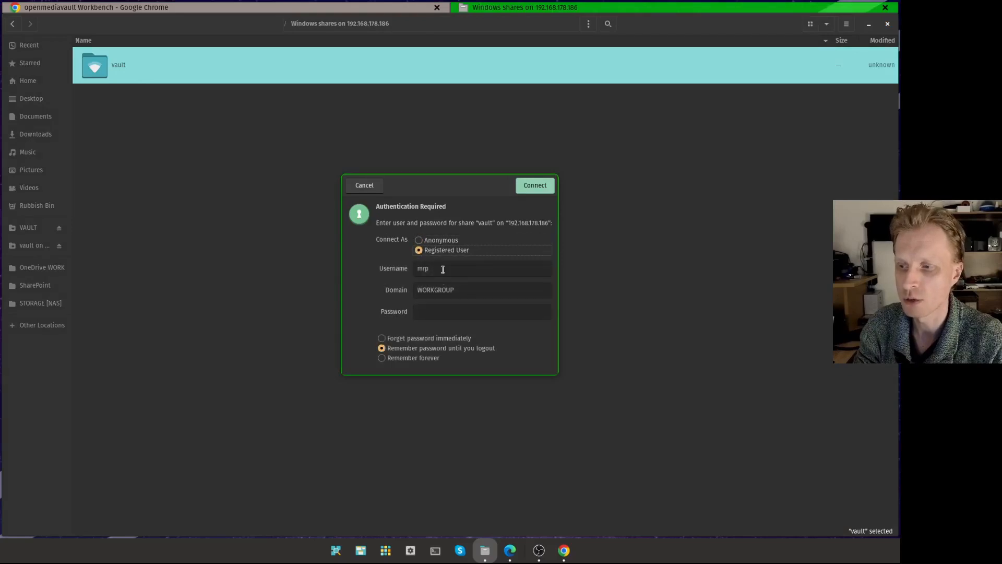
left_click(442, 269)
left_click(446, 315)
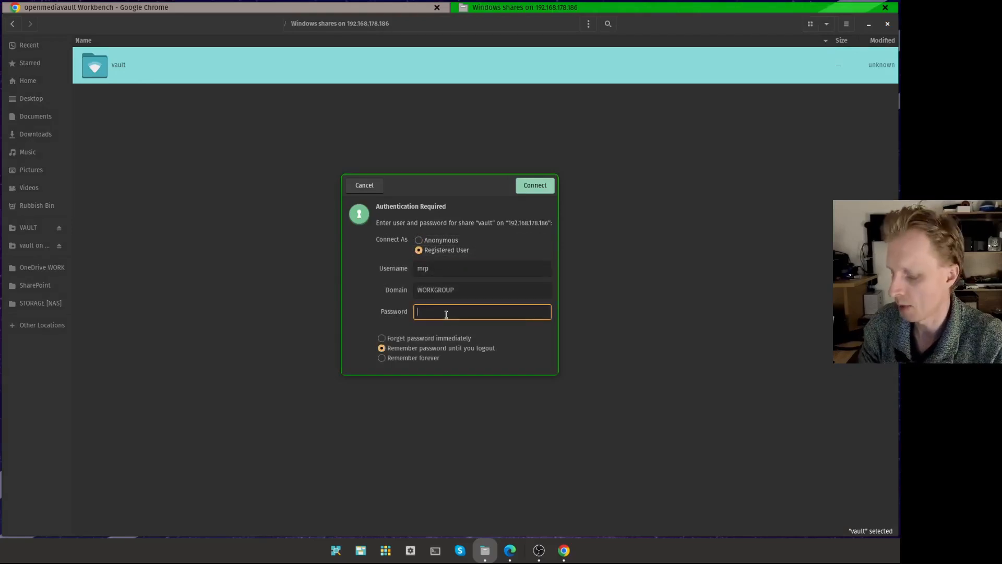
left_click(393, 361)
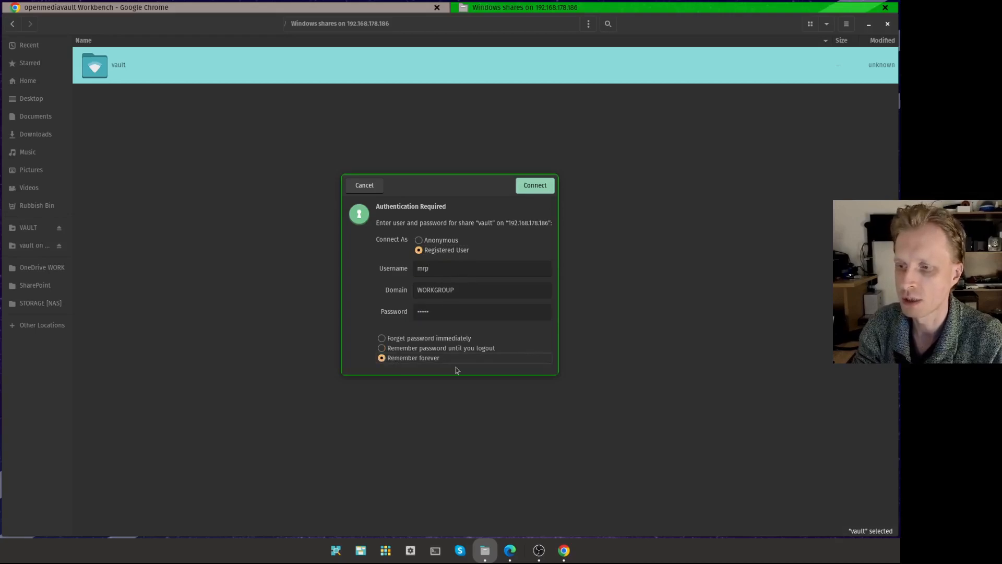
left_click(536, 189)
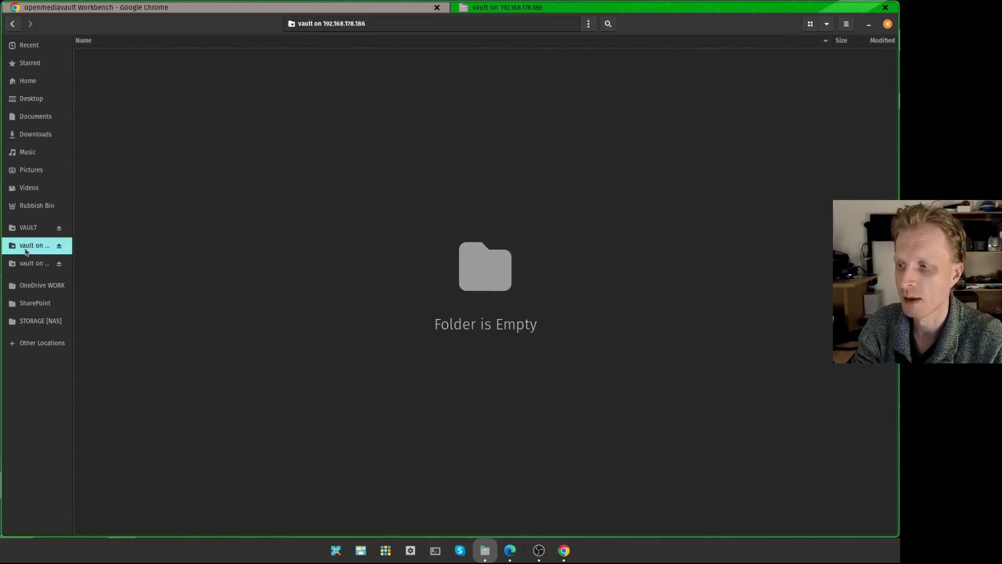
- Create and open a folder named Subscribe on the vault share
right_click(308, 172)
left_click(365, 180)
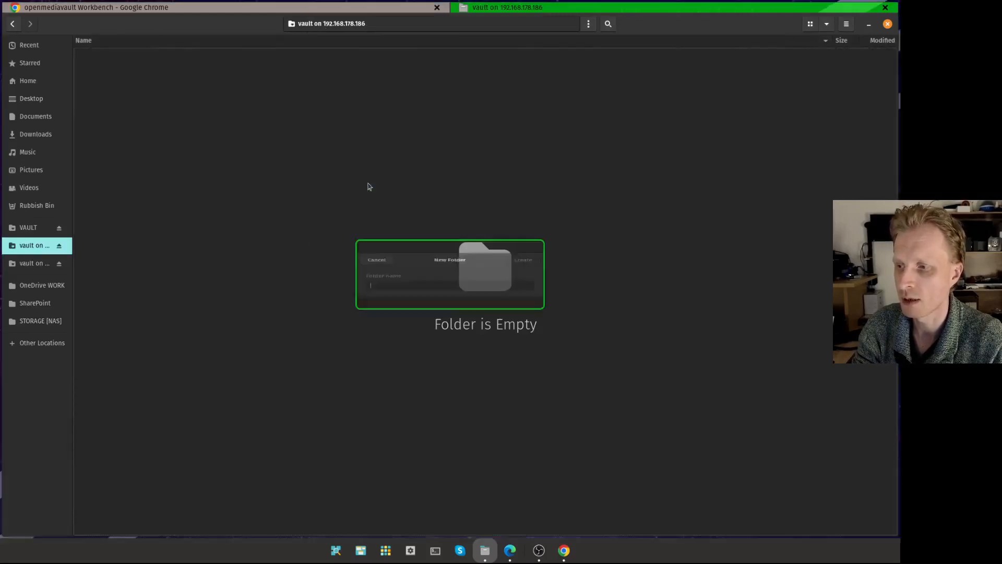
type("Subscri")
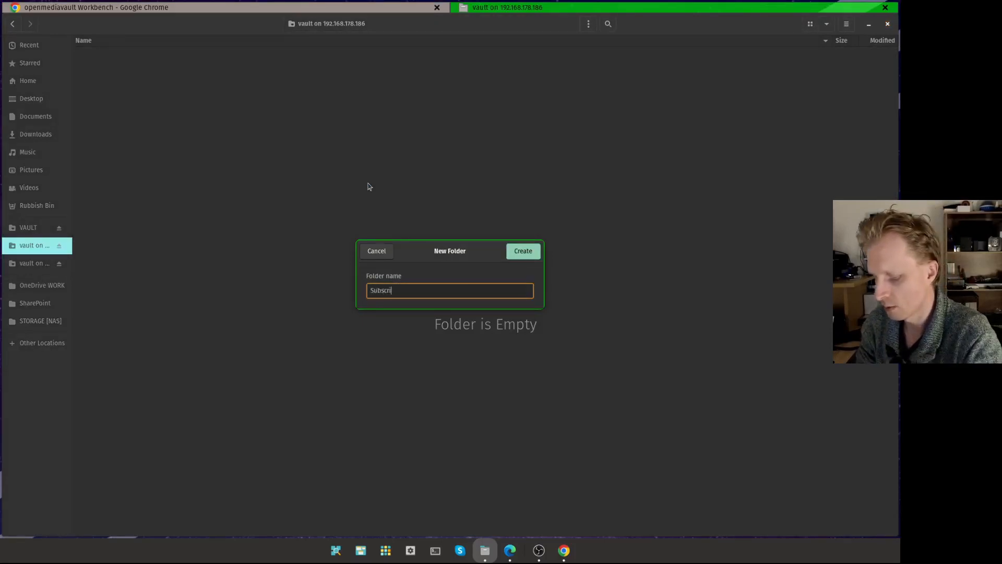
type("be")
key("Return")
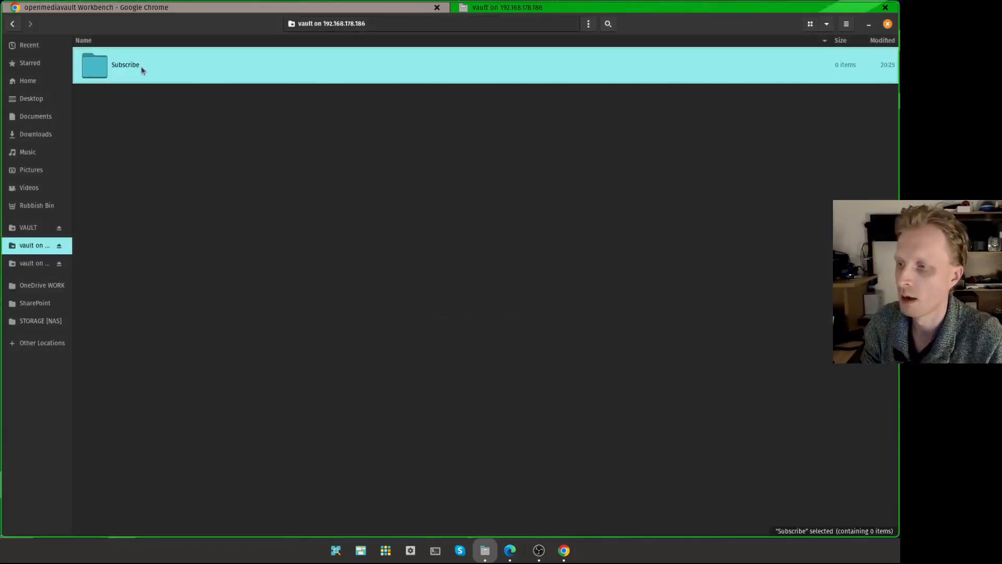
double_click(142, 68)
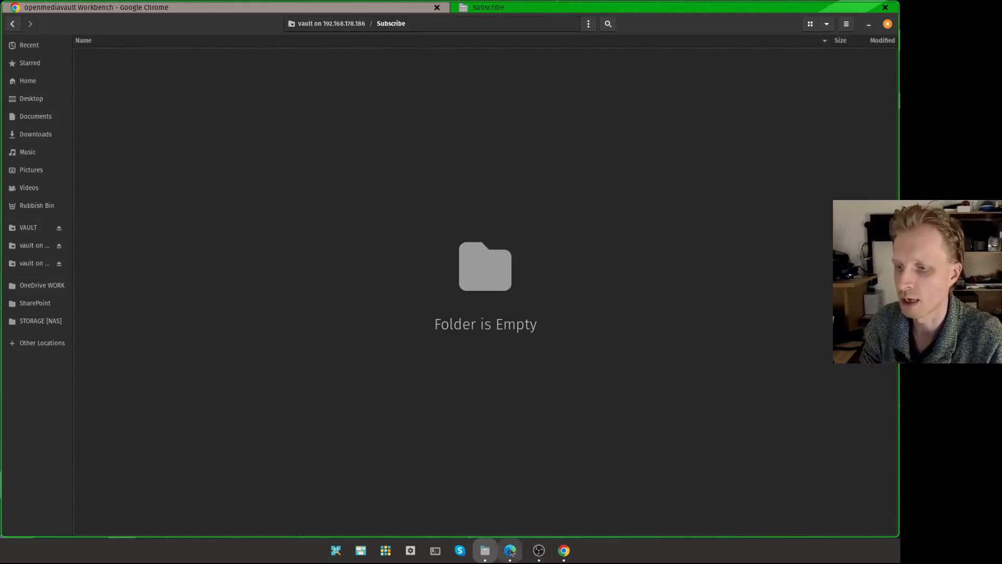
left_click(563, 550)
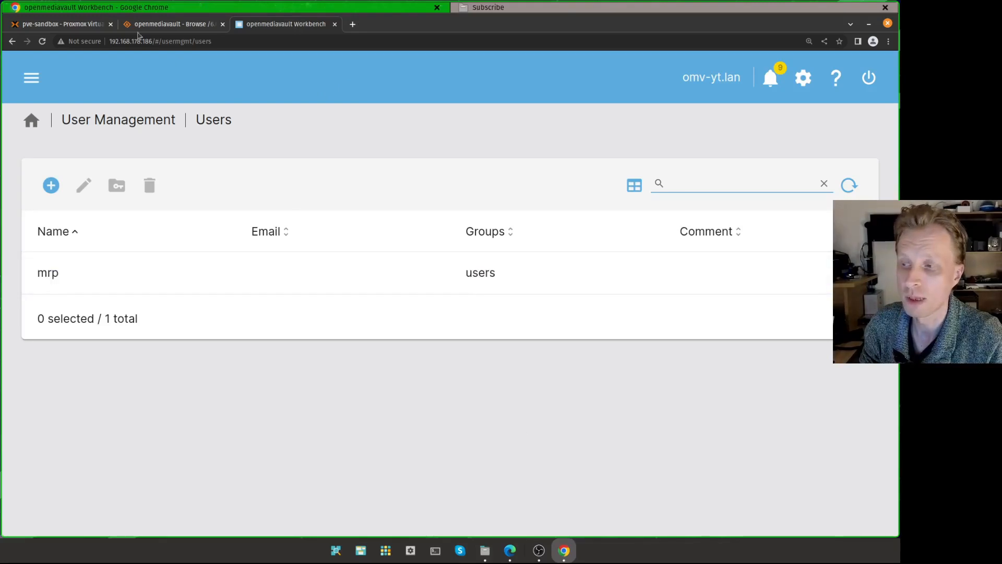
- Open VM 100 (OMV-yt) summary and highlight its CPU and memory usage figures
left_click(68, 26)
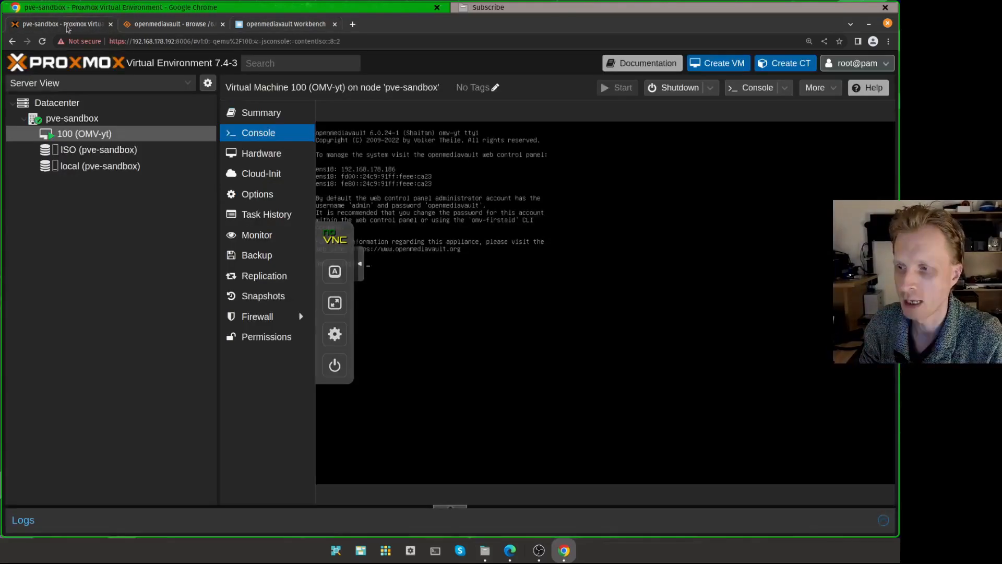
left_click(274, 116)
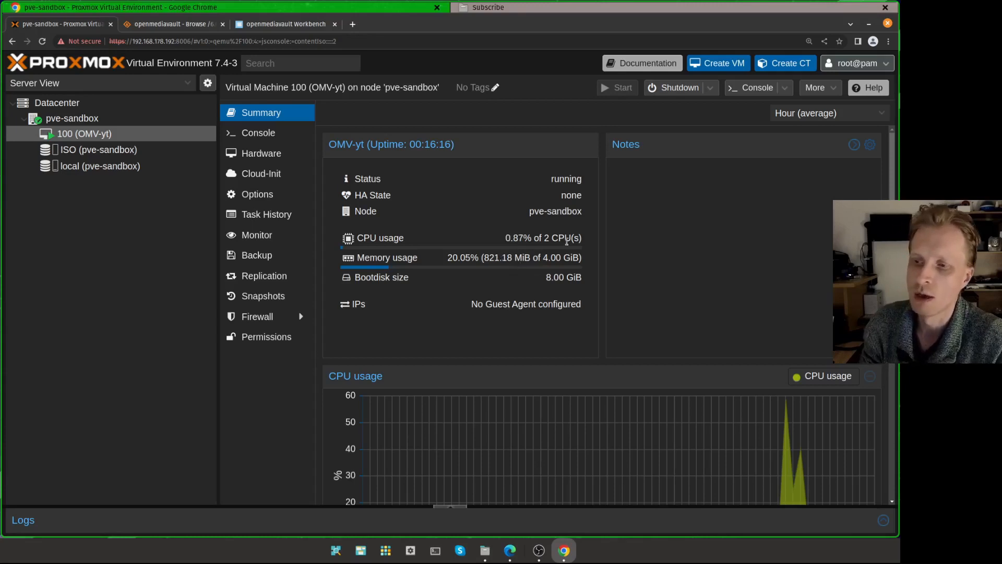
left_click_drag(550, 238, 573, 253)
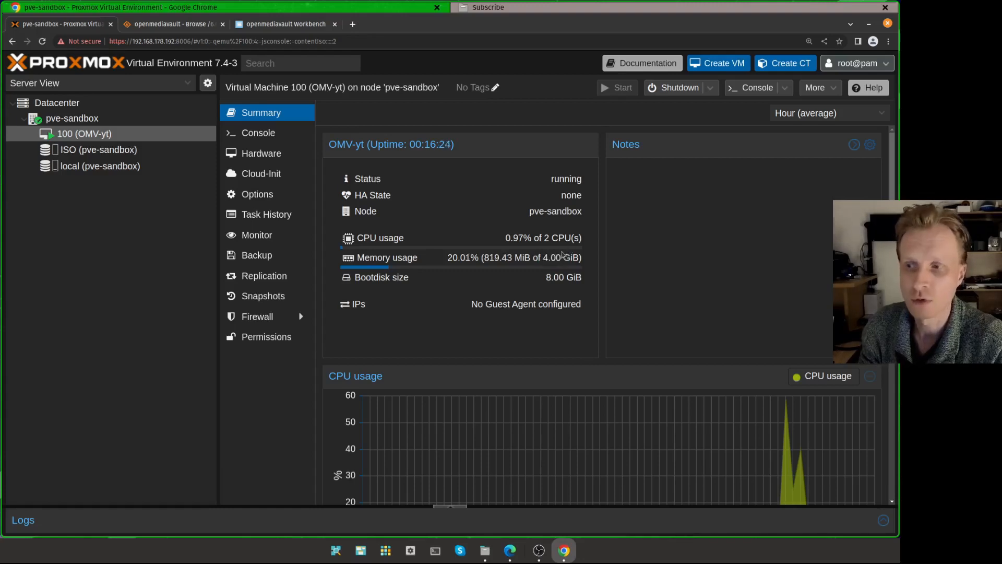
left_click_drag(539, 237, 566, 236)
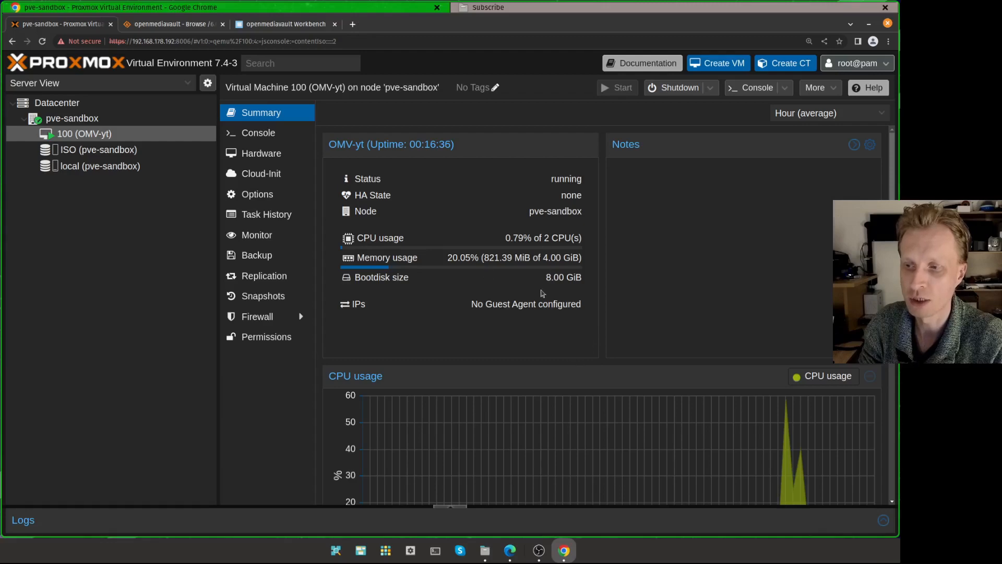
- Set the summary charts' time range to Hour (maximum)
scroll(691, 359, "down", 4)
scroll(738, 320, "up", 3)
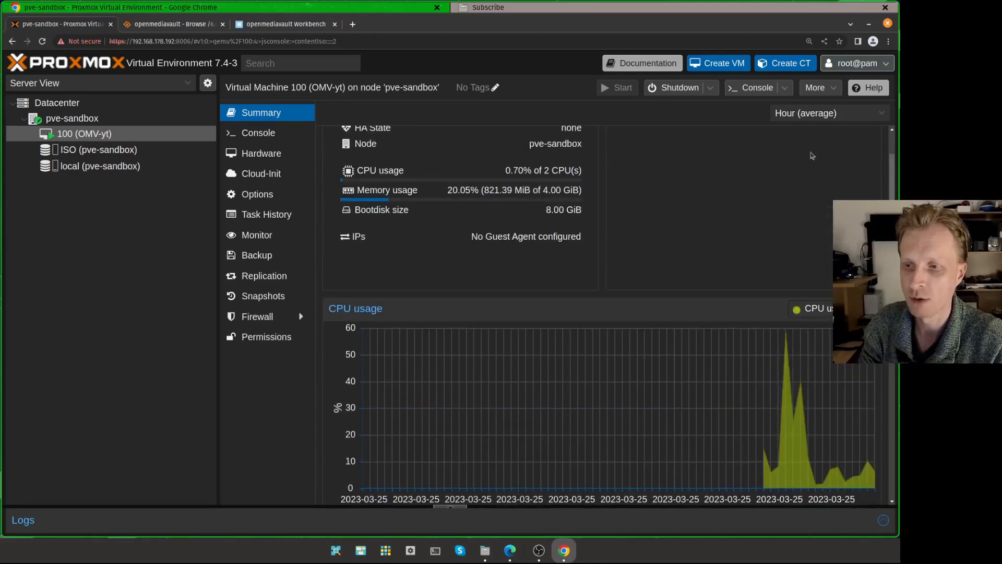
mouse_move(789, 338)
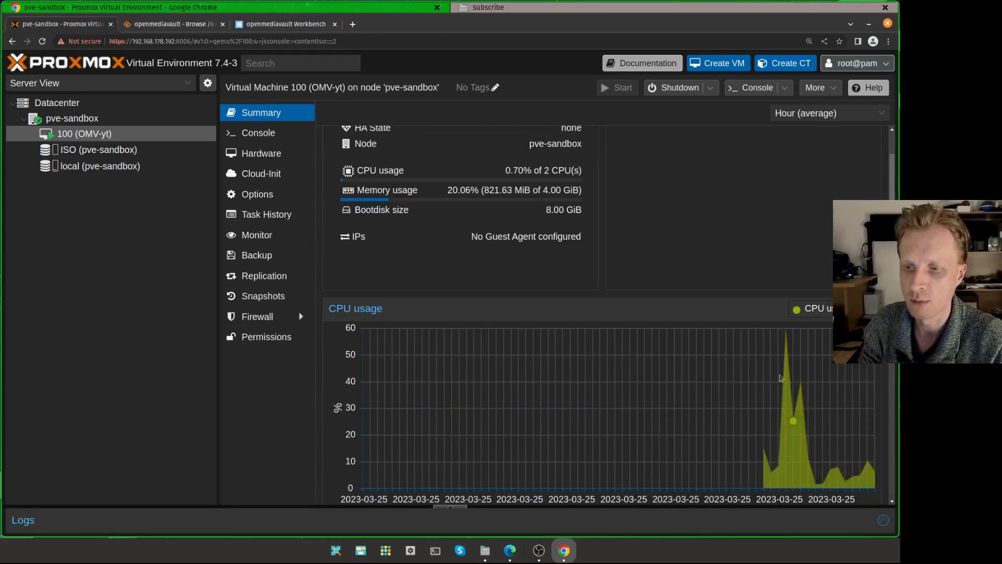
left_click(814, 115)
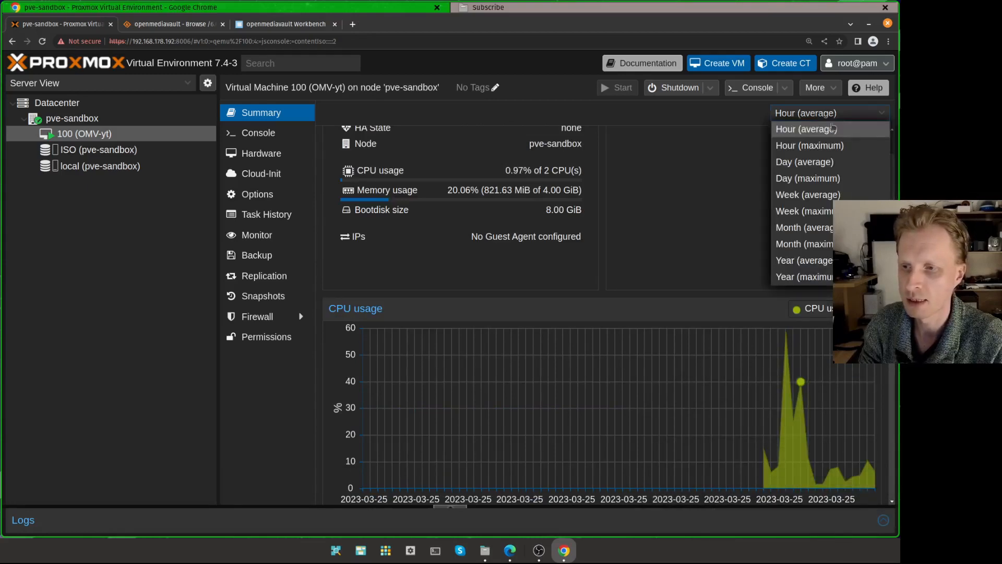
left_click(825, 146)
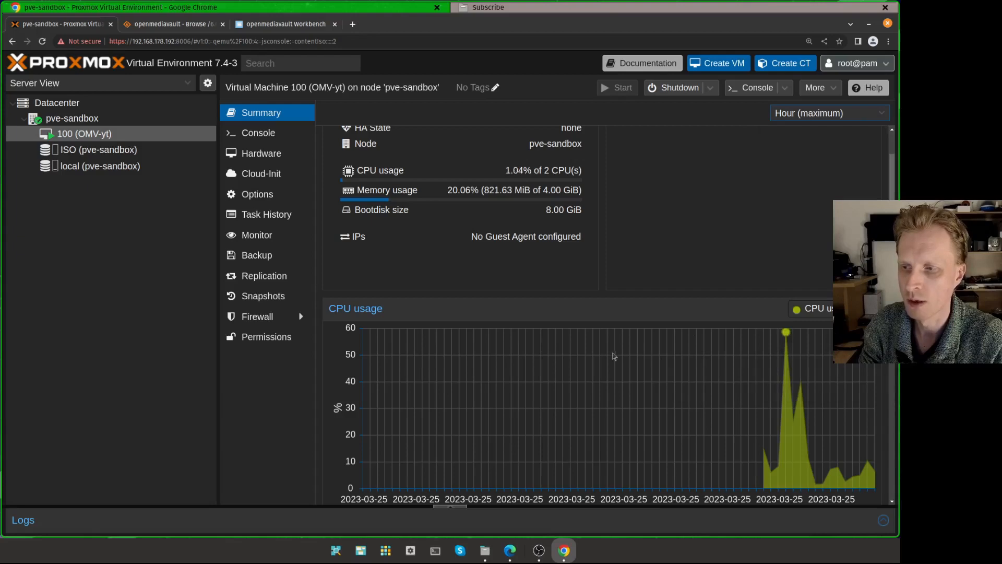
mouse_move(787, 333)
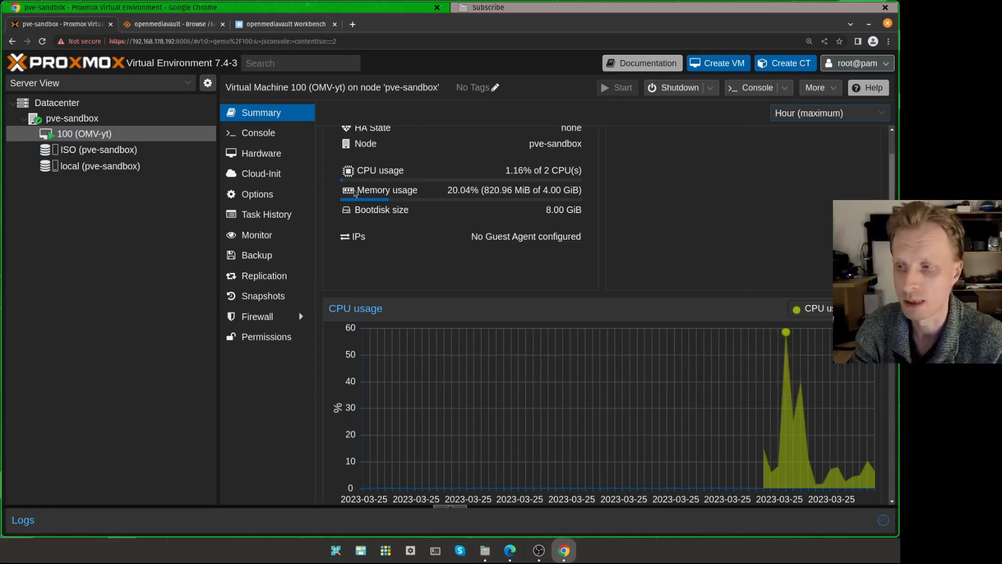
- In the openmediavault tab, collapse the Users navigation and open the System overview
left_click(292, 24)
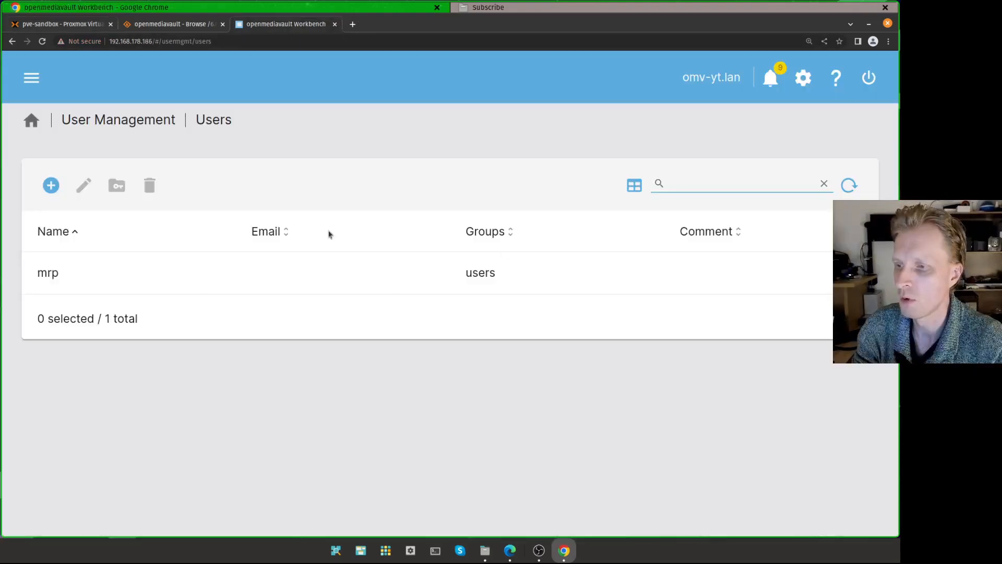
left_click(32, 77)
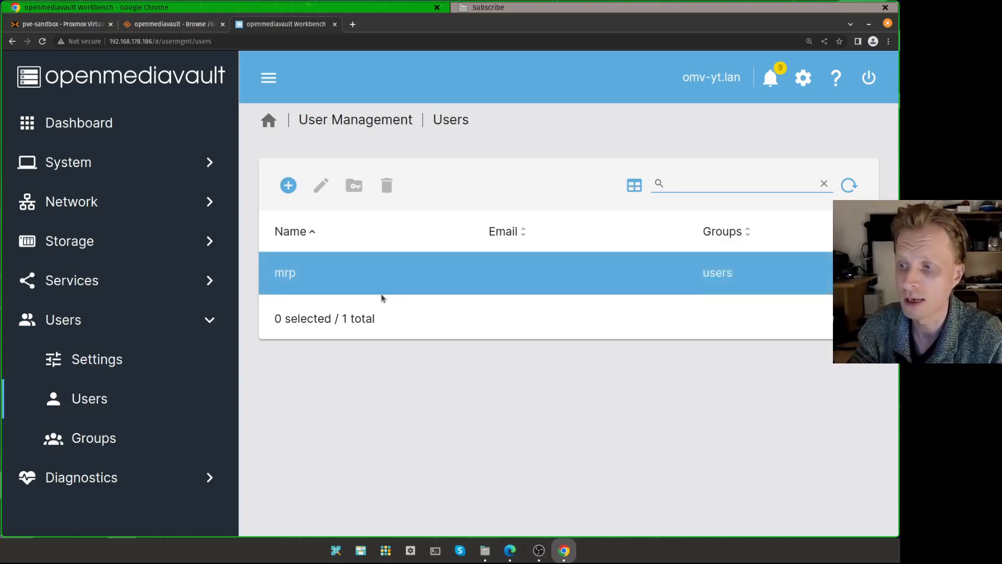
left_click(174, 320)
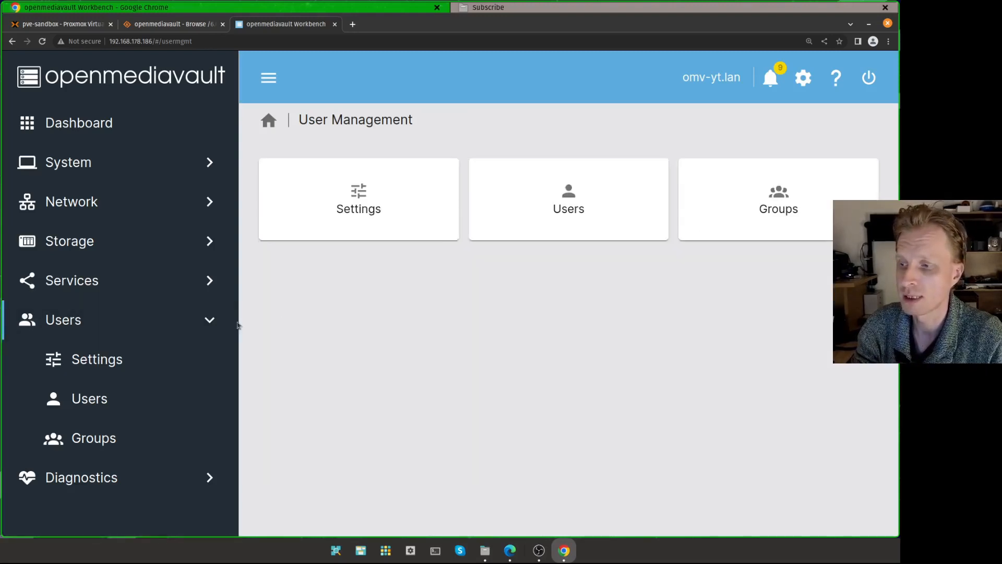
left_click(211, 320)
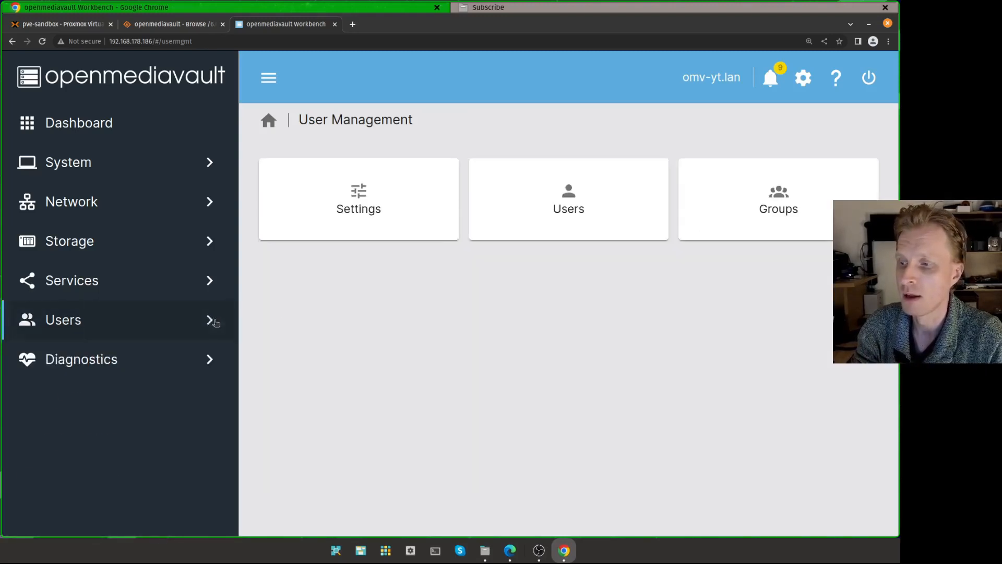
left_click(207, 163)
scroll(100, 316, "down", 3)
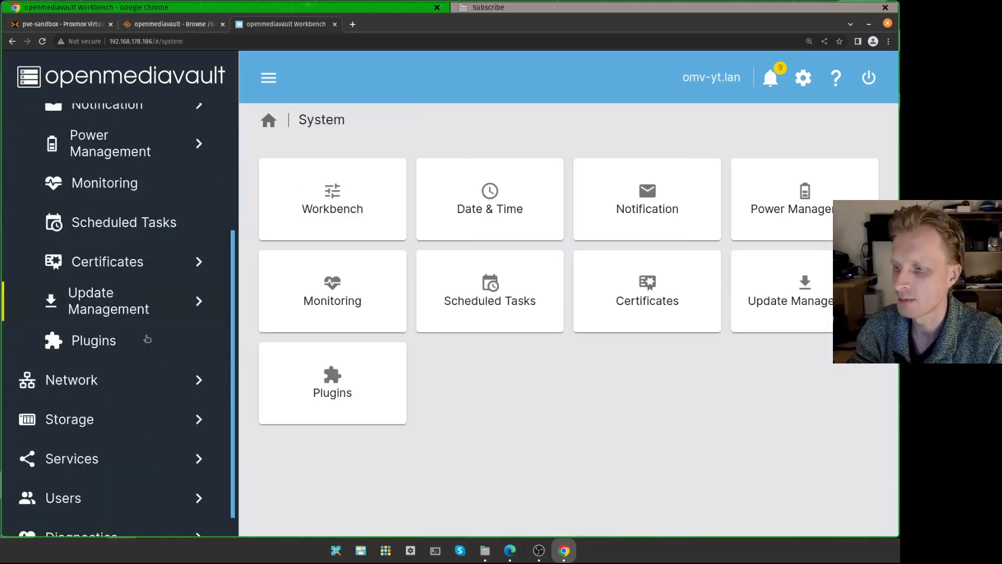
- Open Update Management > Updates and browse the available packages like avahi-daemon and libxslt1.1
left_click(104, 307)
left_click(122, 381)
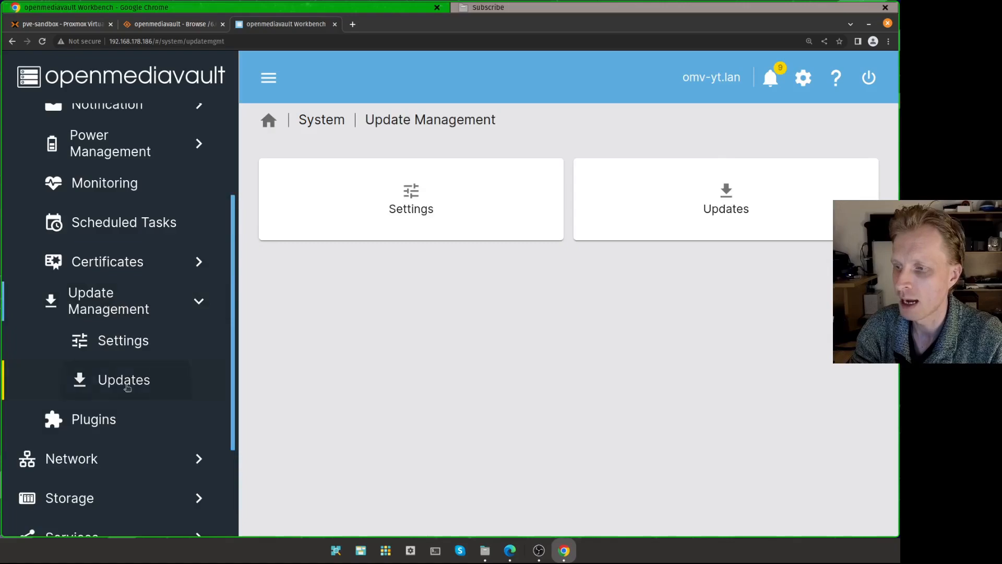
left_click(514, 363)
scroll(517, 376, "down", 20)
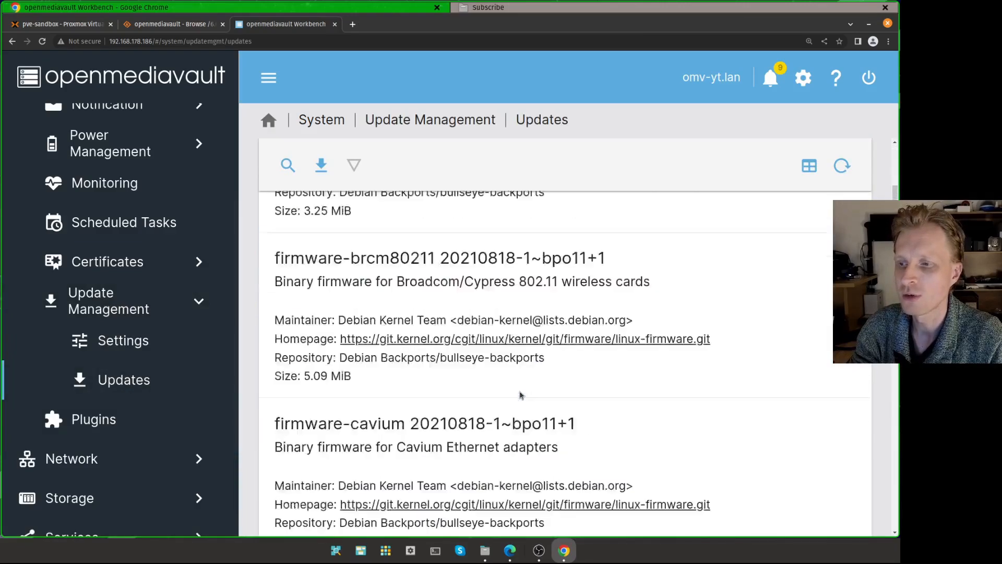
scroll(520, 395, "down", 20)
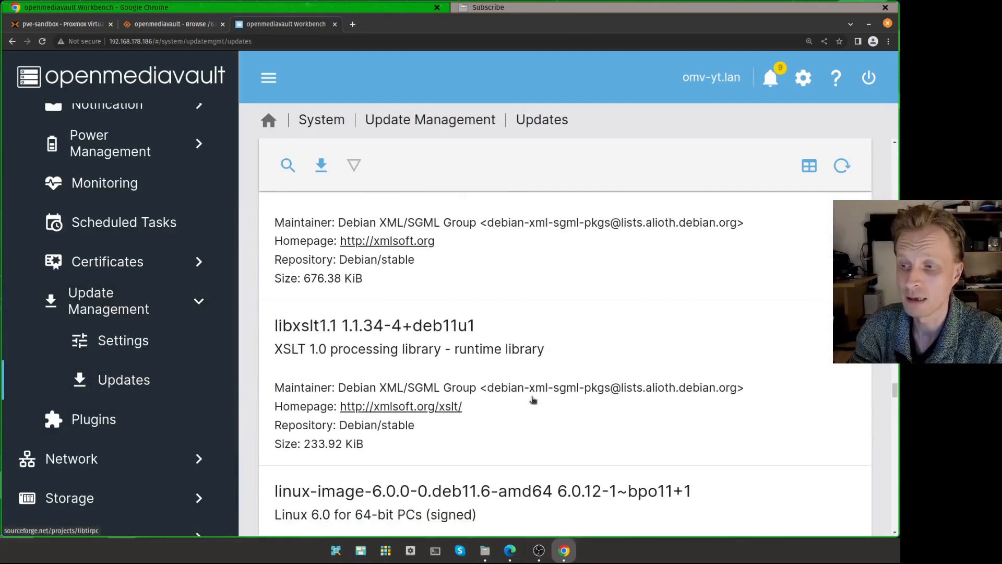
left_click(532, 401)
- Reload the list of 120 available updates and begin upgrading all packages
scroll(533, 400, "down", 5)
scroll(533, 386, "up", 20)
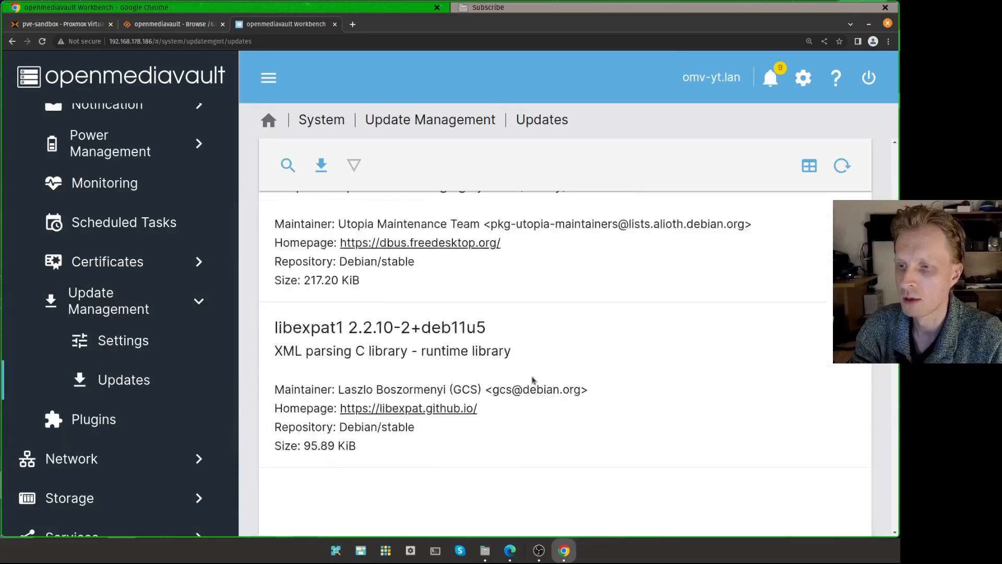
scroll(533, 369, "up", 20)
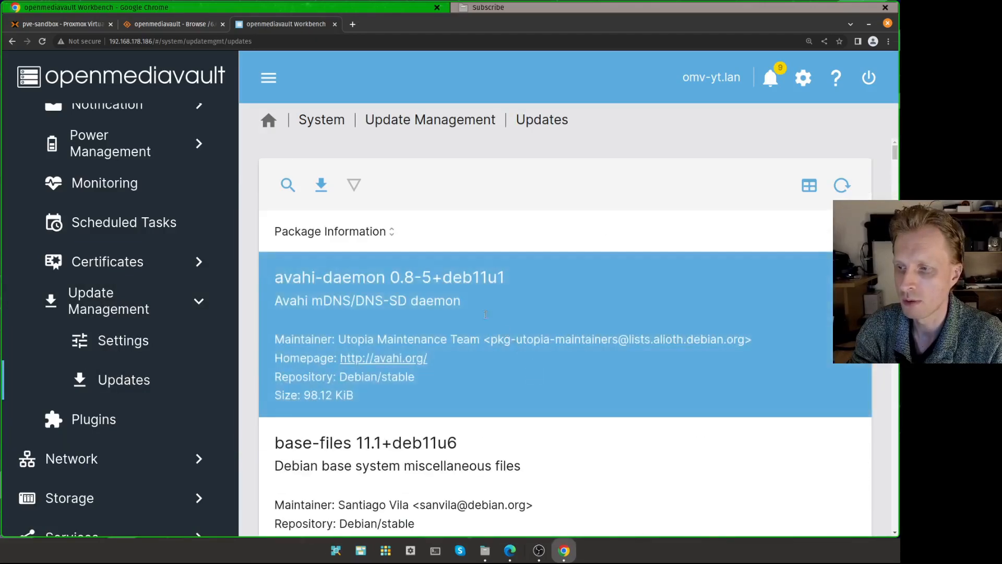
scroll(485, 314, "down", 20)
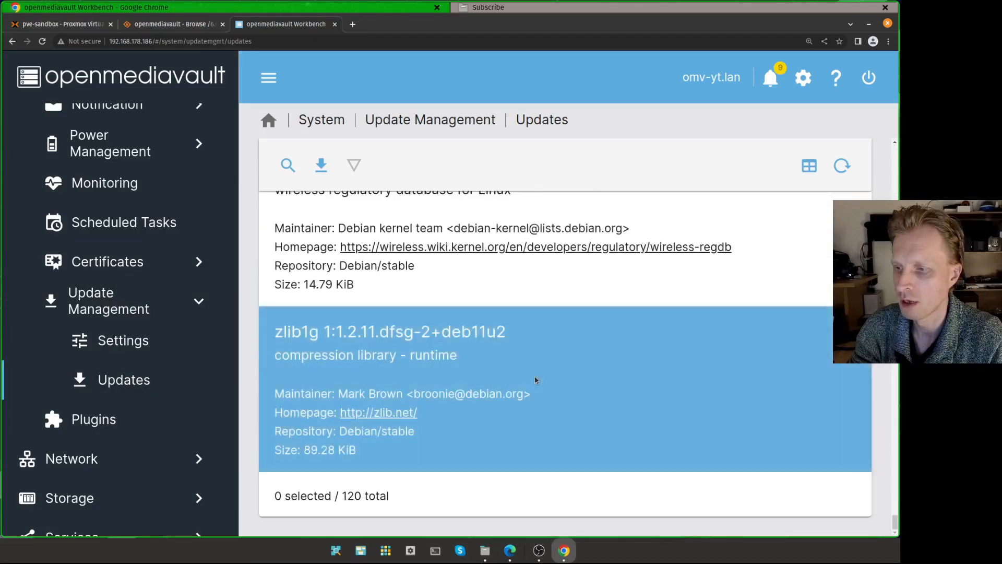
left_click_drag(344, 512, 416, 492)
scroll(518, 405, "up", 15)
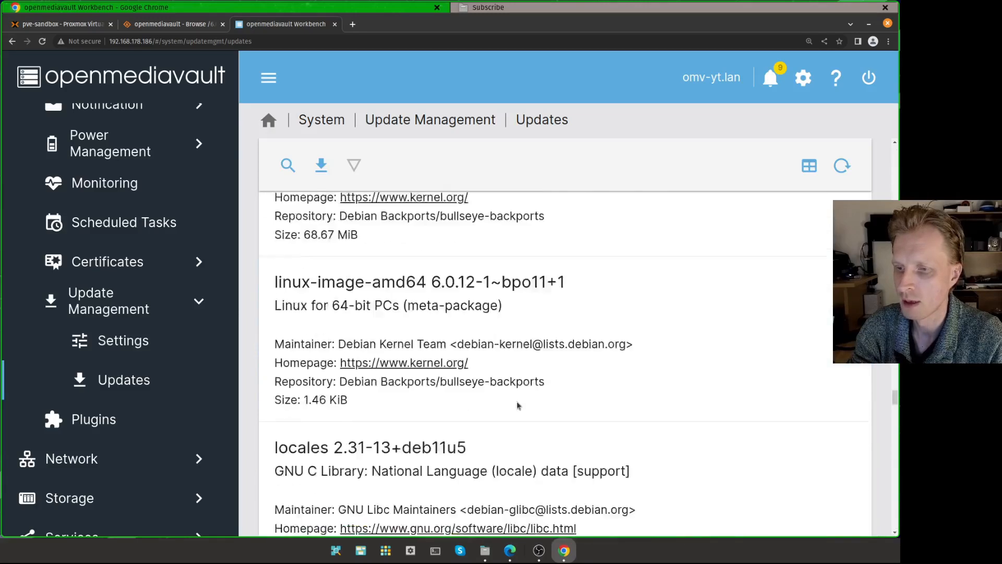
scroll(518, 406, "up", 5)
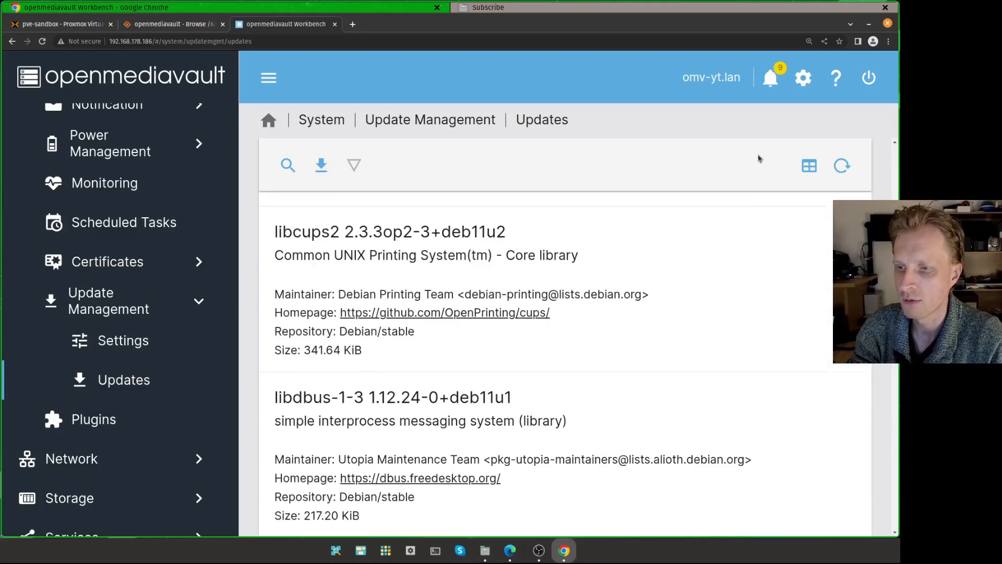
left_click(843, 166)
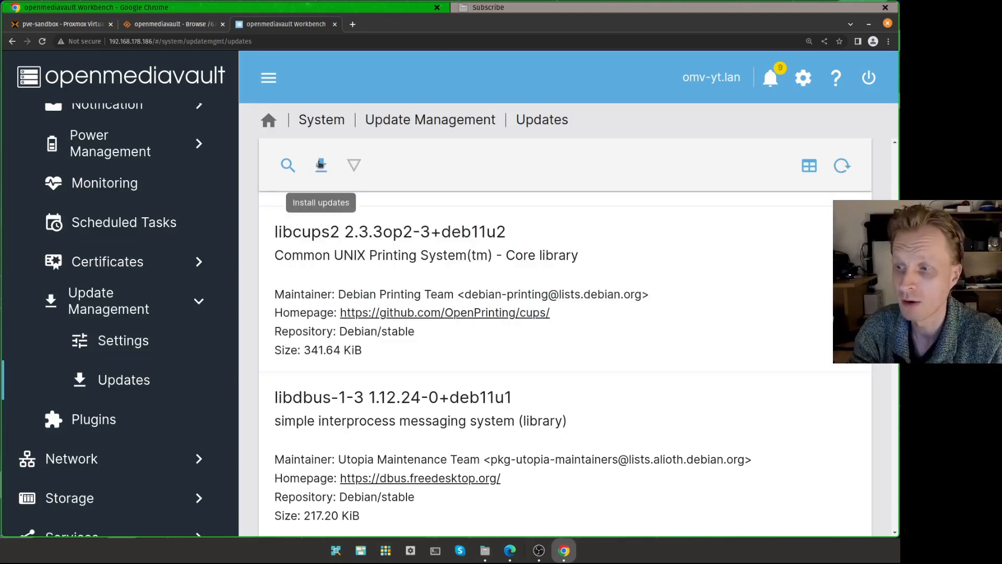
left_click(317, 171)
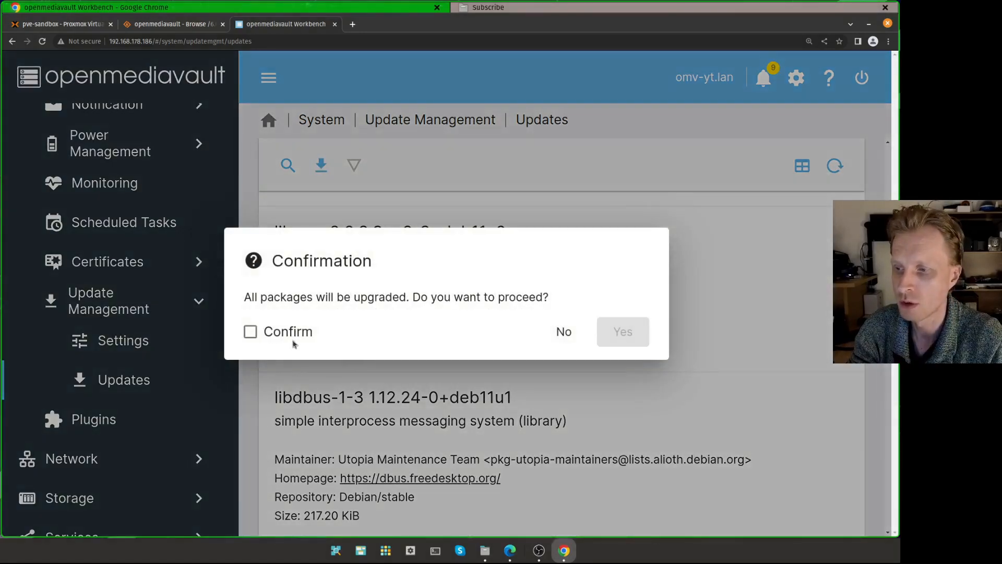
- Confirm upgrading all packages, then return to the Proxmox VM 100 summary
left_click(285, 332)
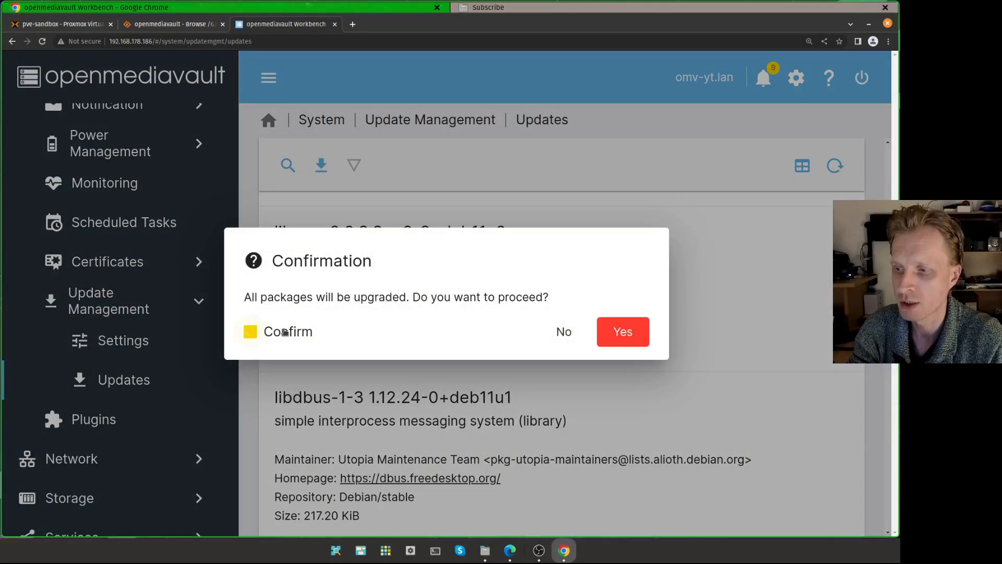
left_click(623, 333)
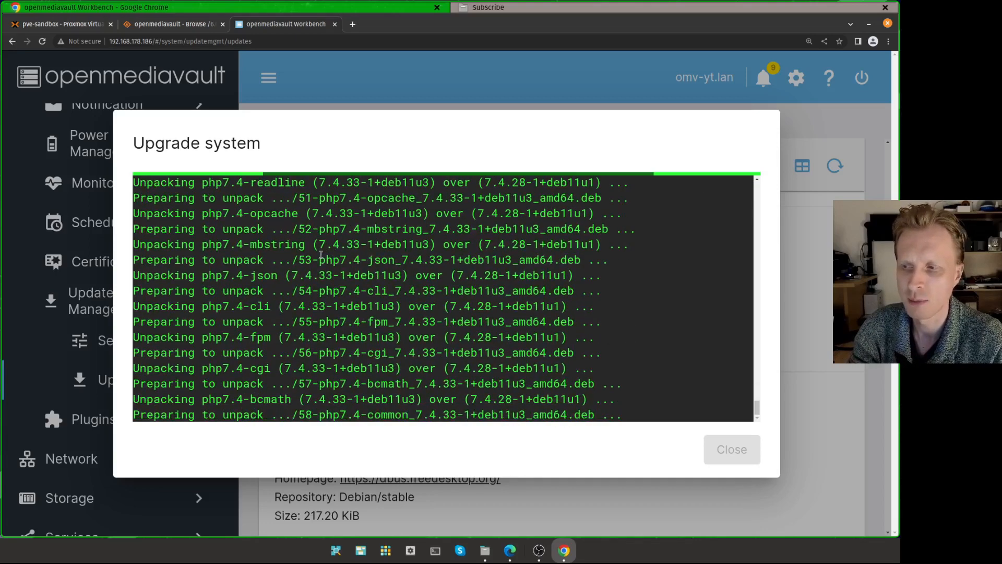
left_click(76, 26)
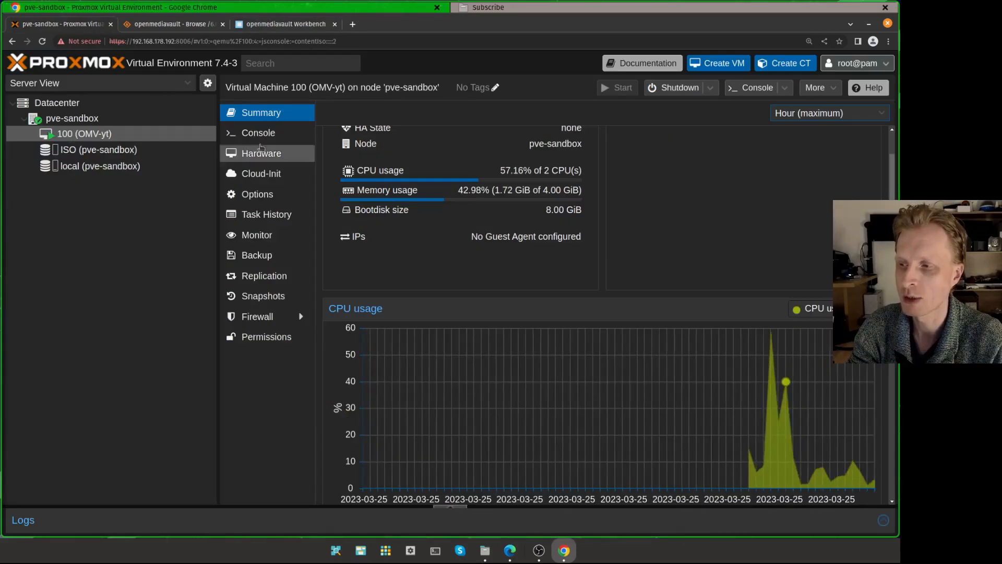
- Log in as root on the OMV-yt VM console, then return to the OpenMediaVault tab
left_click(258, 132)
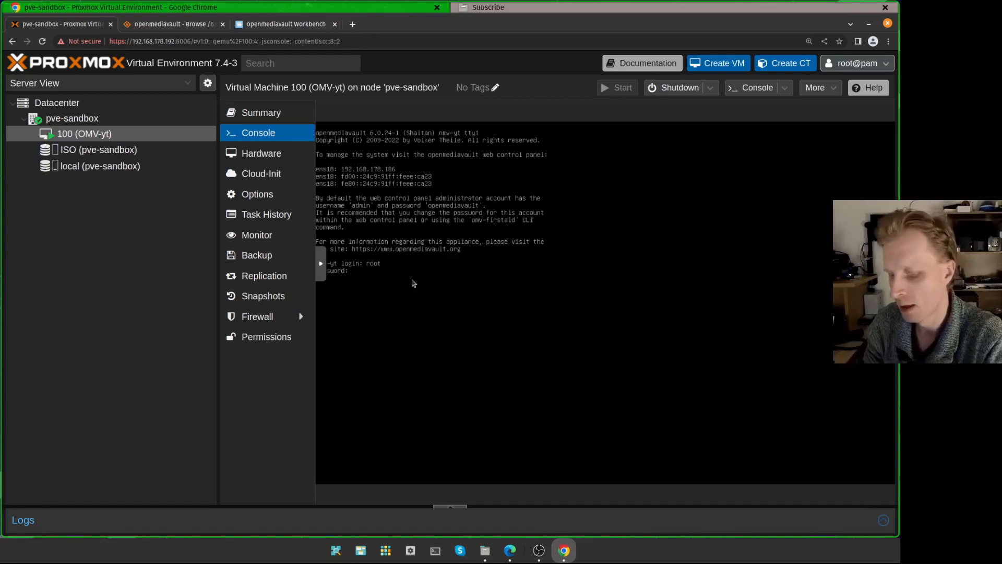
key("Return")
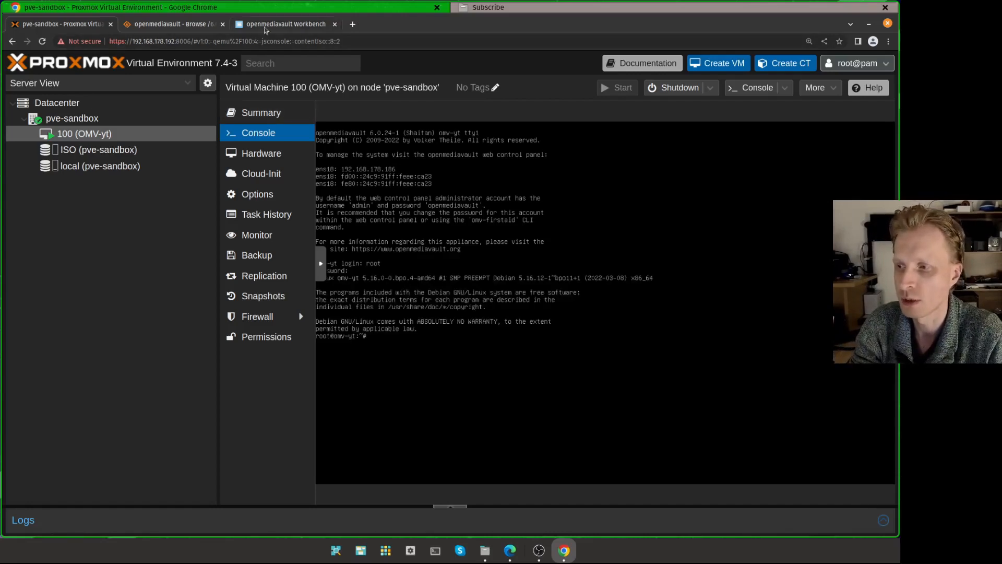
left_click(265, 27)
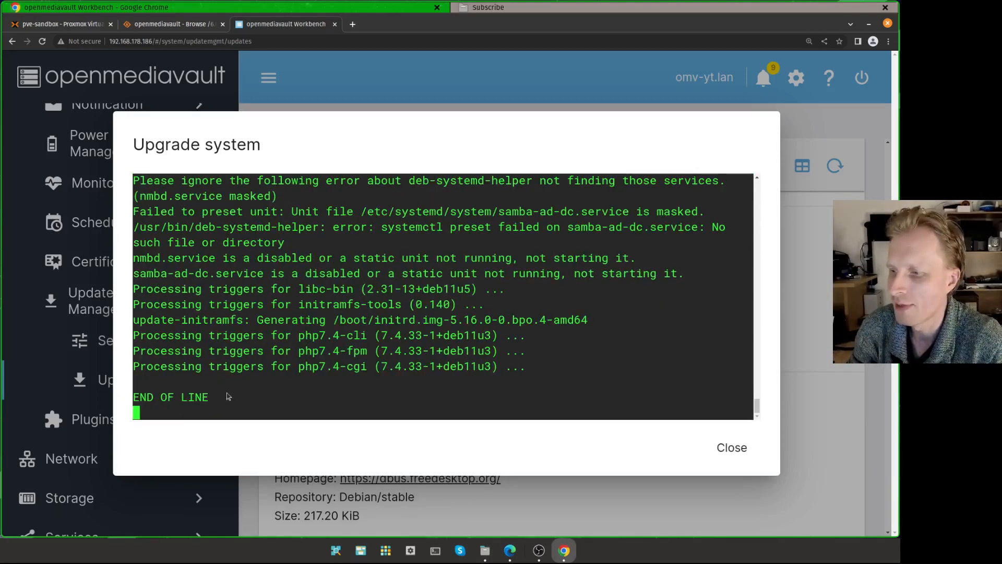
- Close the finished upgrade log and open System > Update Management > Updates
left_click(747, 452)
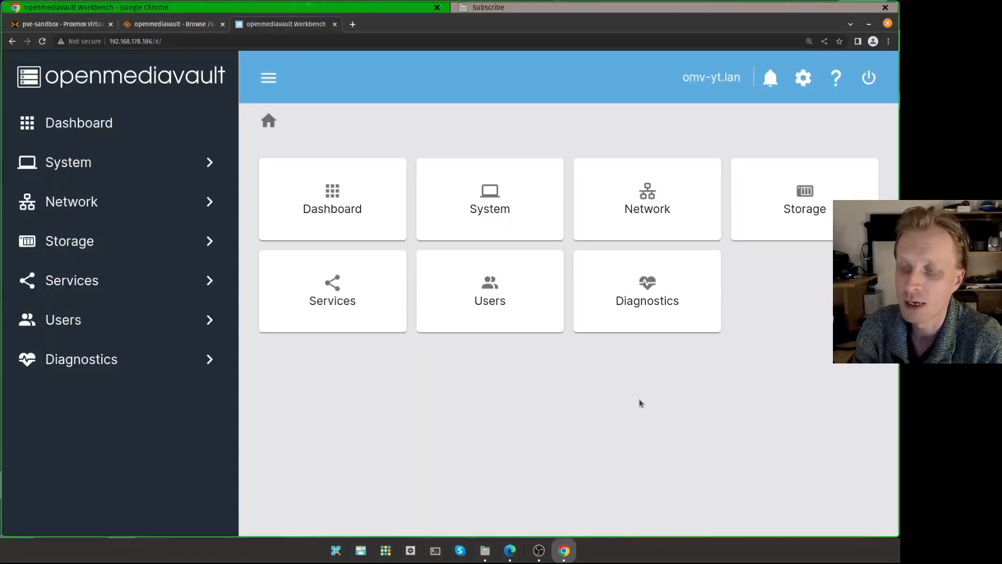
left_click(119, 163)
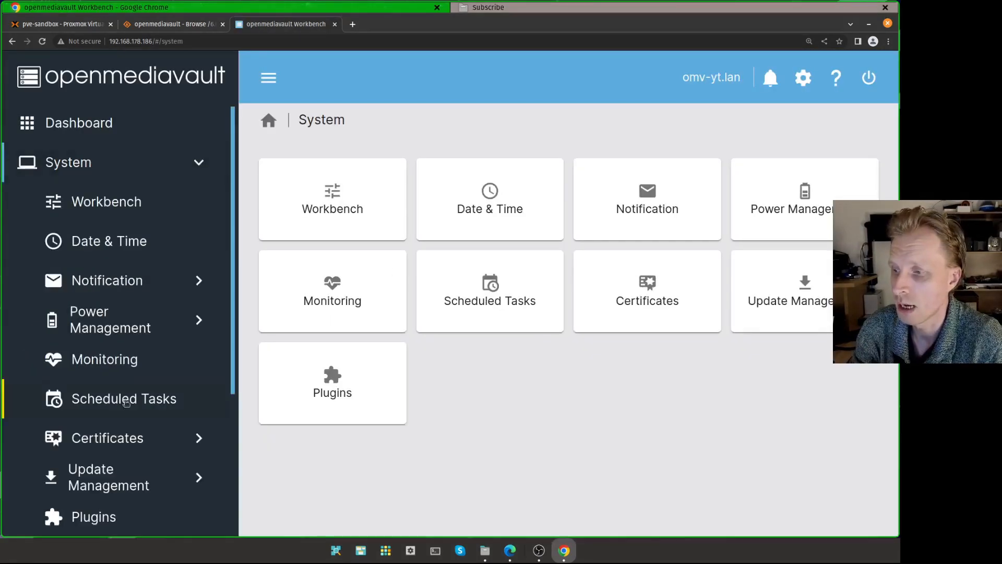
scroll(131, 435, "down", 2)
left_click(131, 421)
left_click(127, 481)
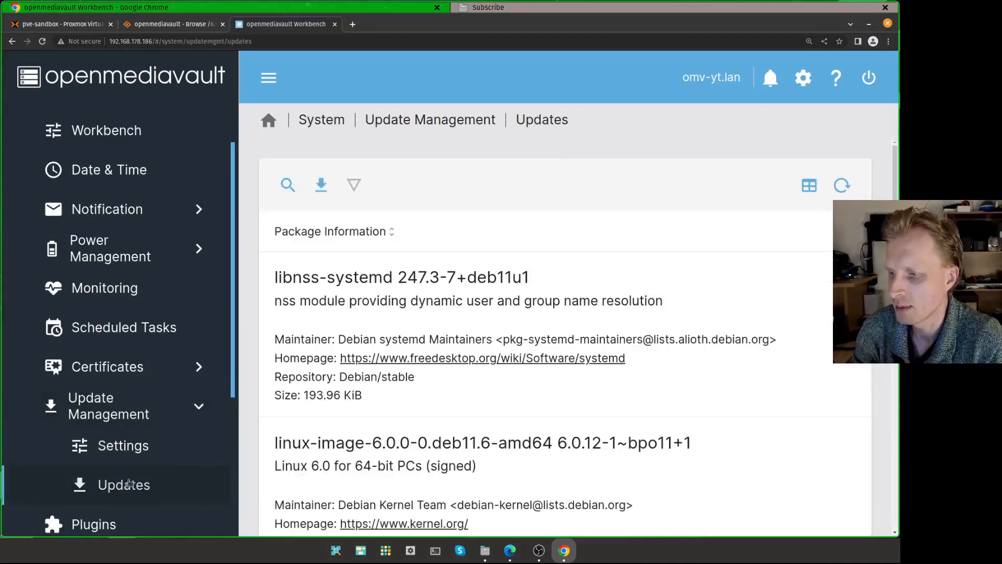
- Review the pending updates list and its footer count of 4 remaining packages
left_click(437, 364)
scroll(437, 364, "down", 6)
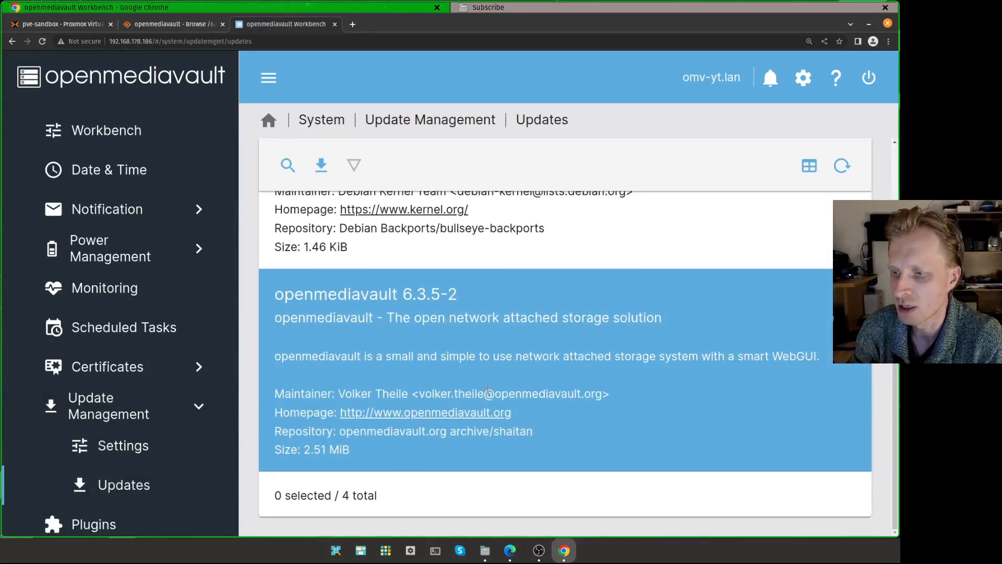
left_click_drag(346, 493, 382, 490)
left_click(382, 492)
left_click(384, 495)
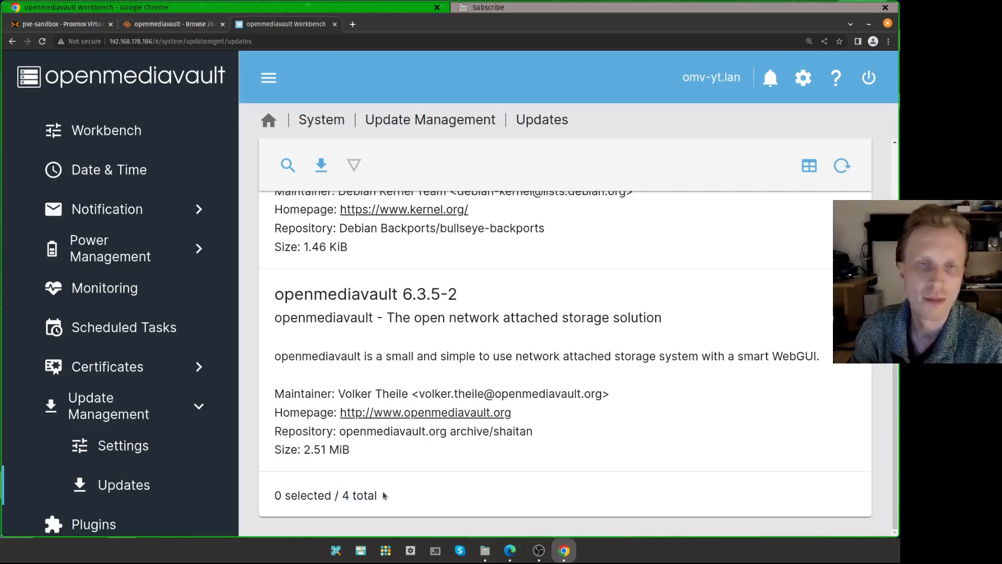
scroll(395, 448, "up", 5)
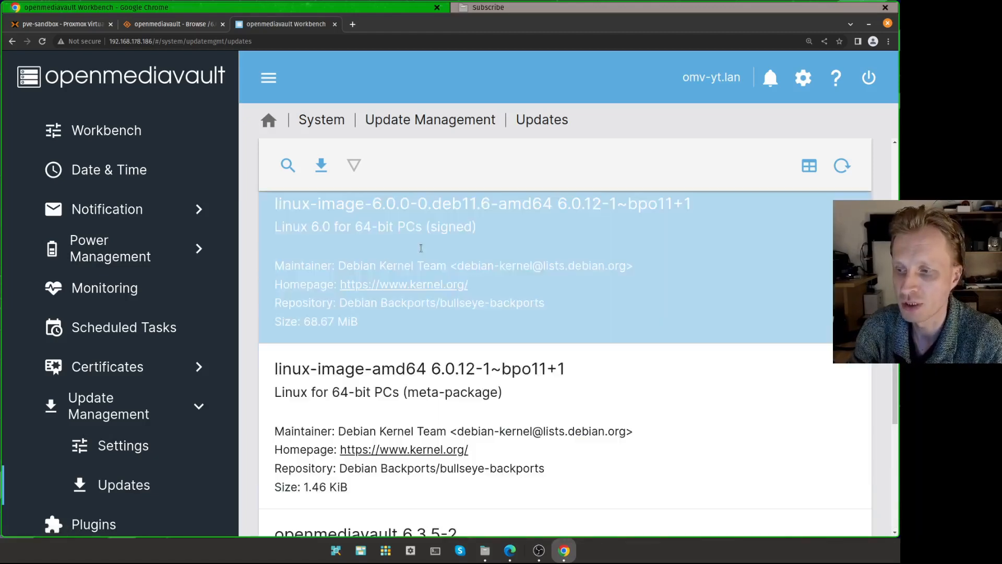
- Inspect individual pending packages such as linux-image-6.0.0 and libnss-systemd
left_click(421, 248)
scroll(470, 261, "up", 3)
left_click(492, 327)
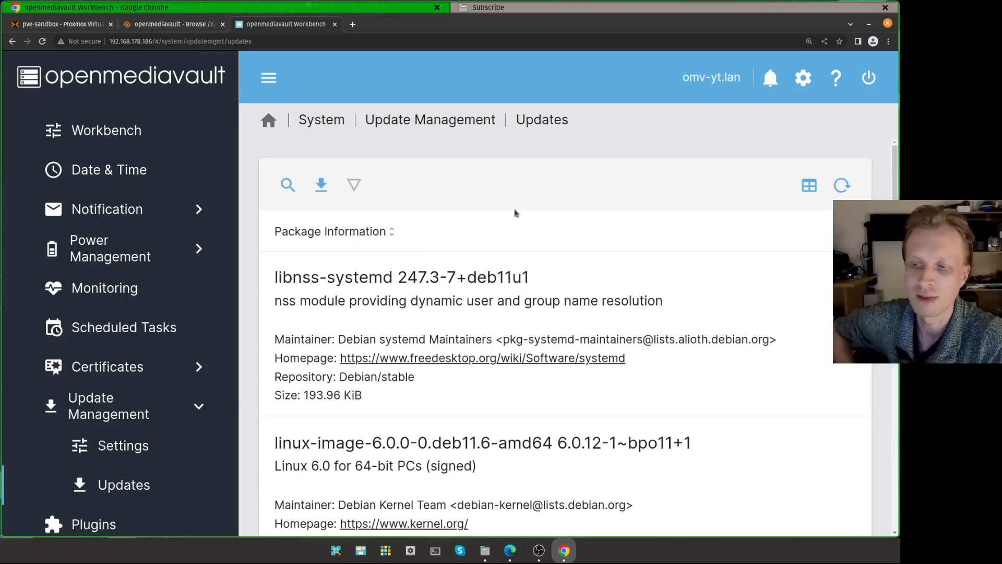
left_click(530, 301)
left_click(573, 427)
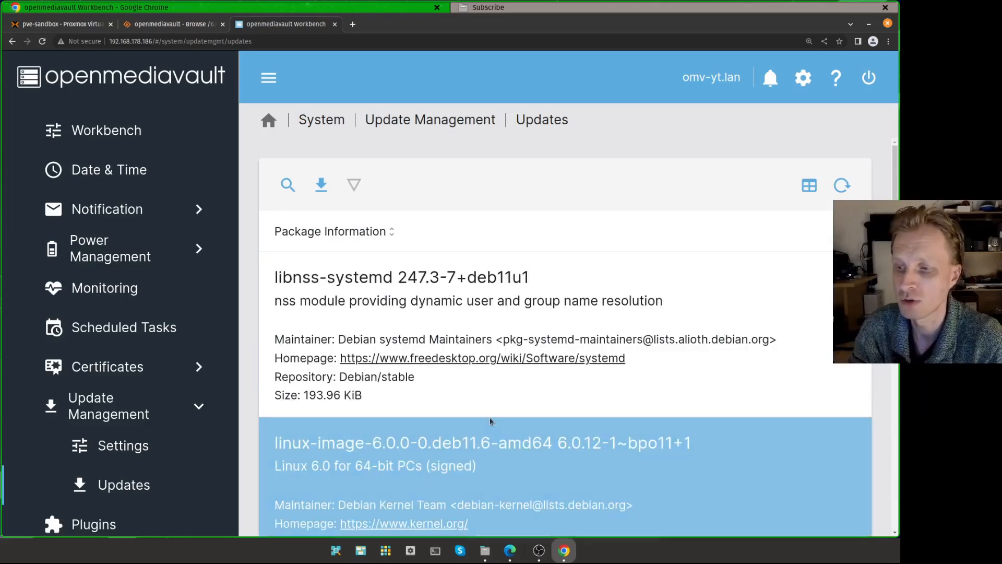
left_click(568, 300)
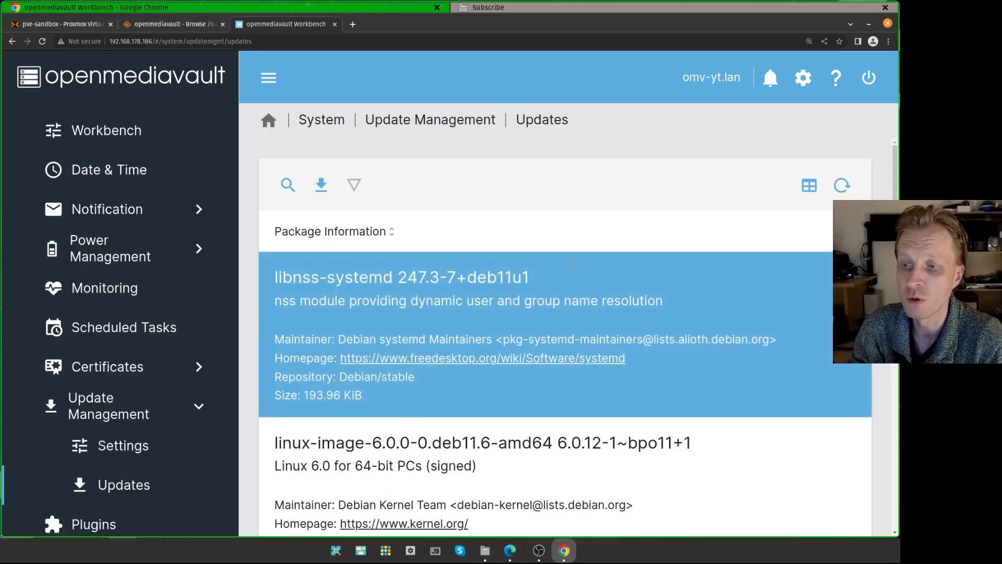
scroll(573, 265, "down", 8)
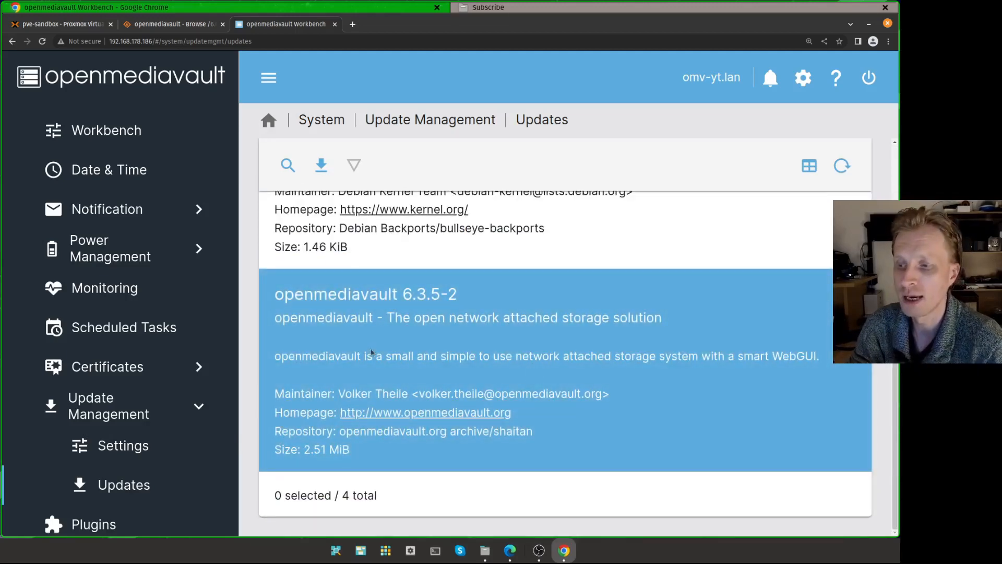
scroll(371, 353, "up", 3)
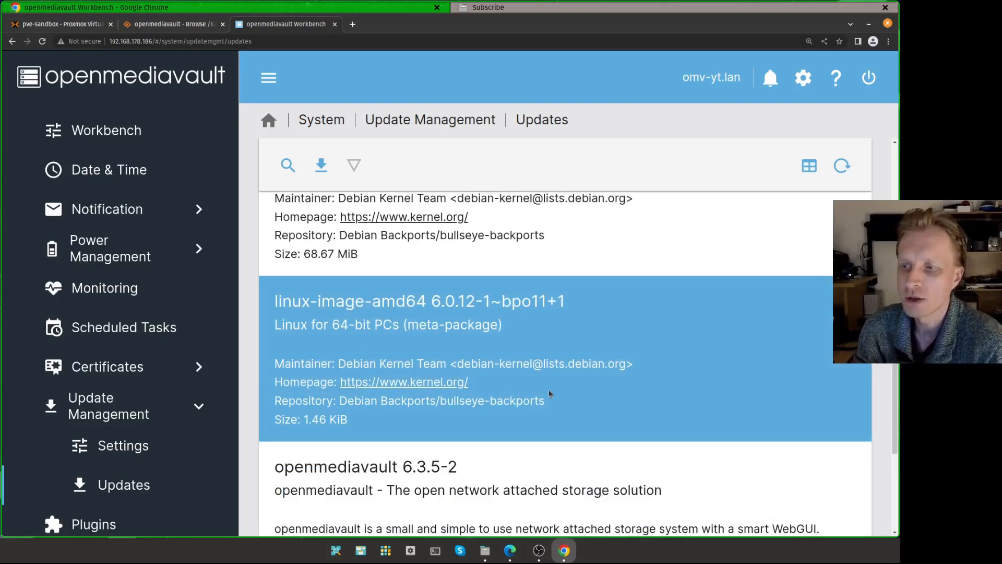
scroll(533, 289, "up", 5)
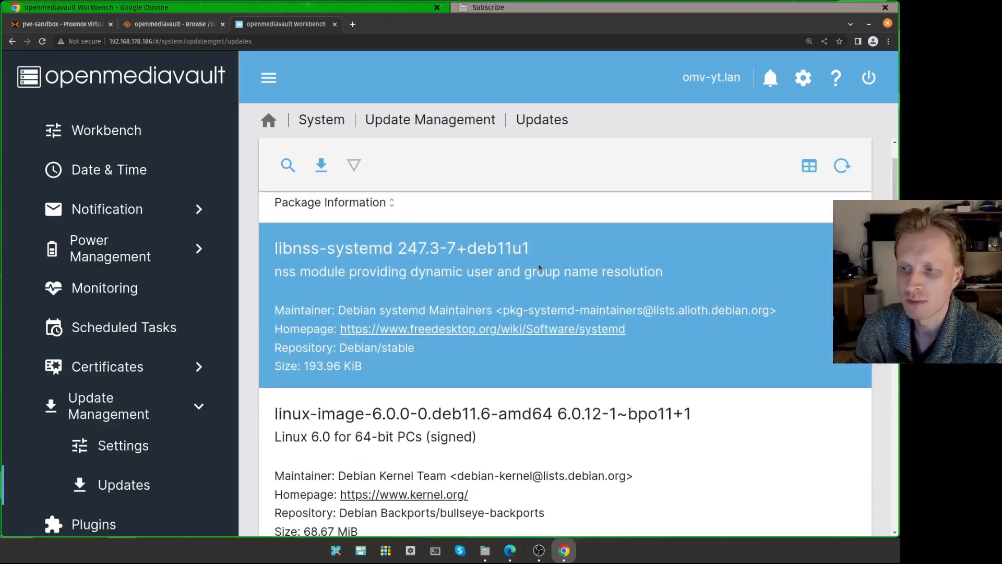
scroll(578, 304, "down", 8)
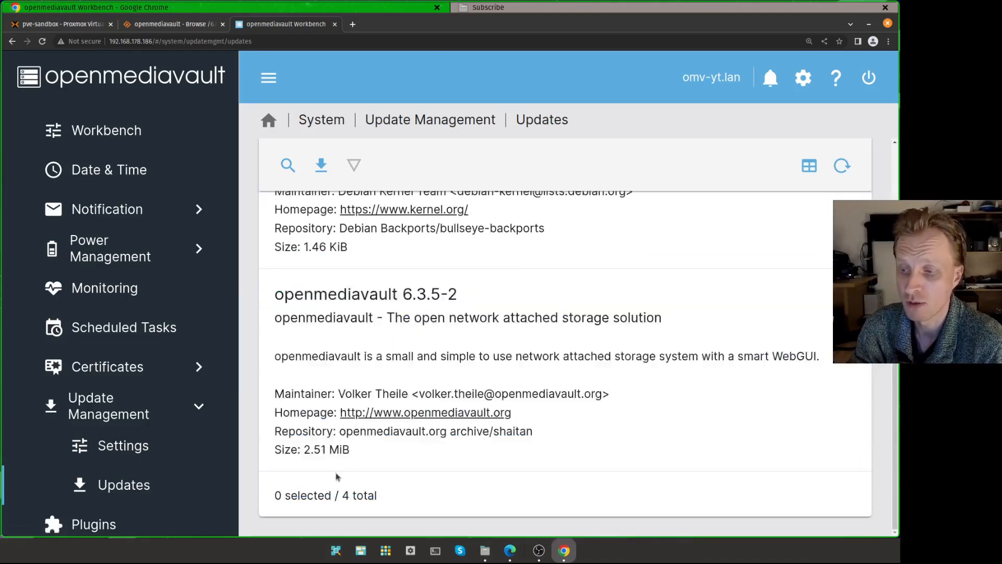
- Visit the Workbench, Notification and Dashboard pages, then go back to the Proxmox tab
left_click(120, 138)
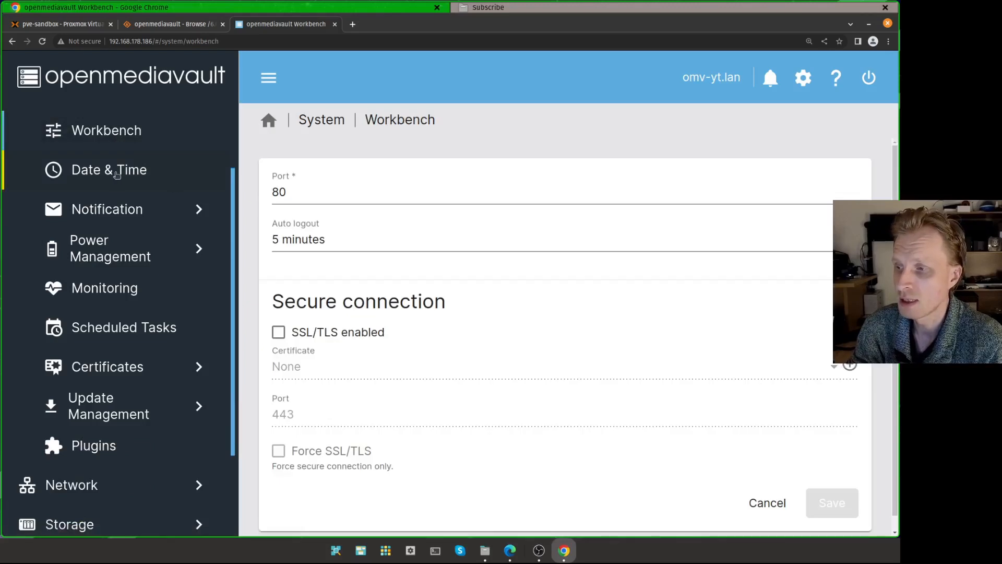
left_click(114, 208)
scroll(114, 198, "up", 3)
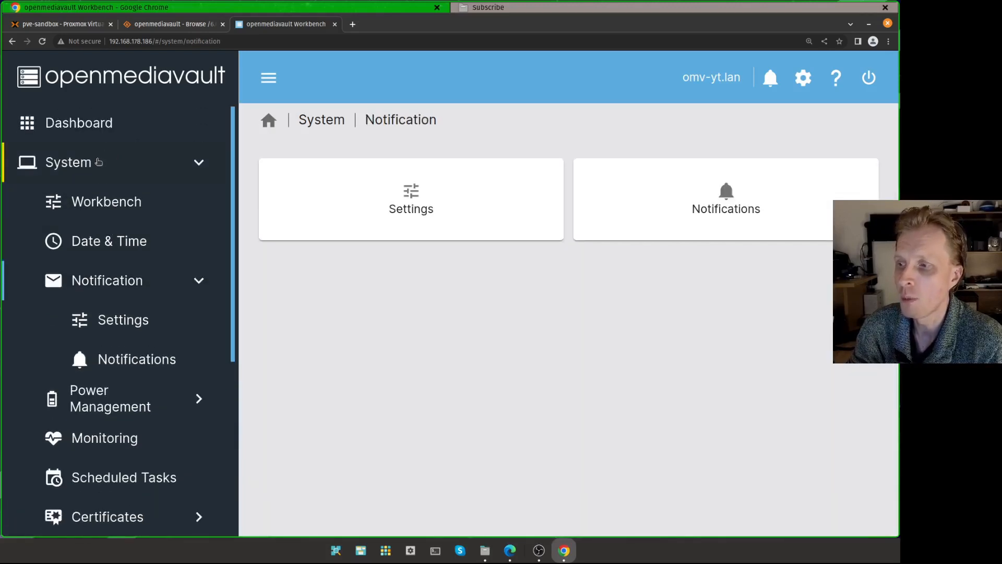
left_click(85, 136)
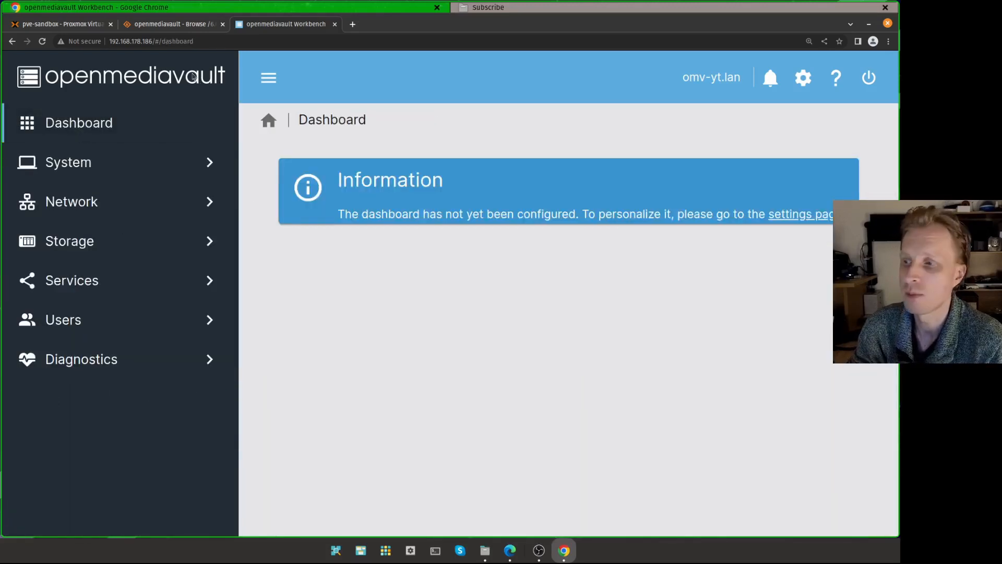
left_click(90, 26)
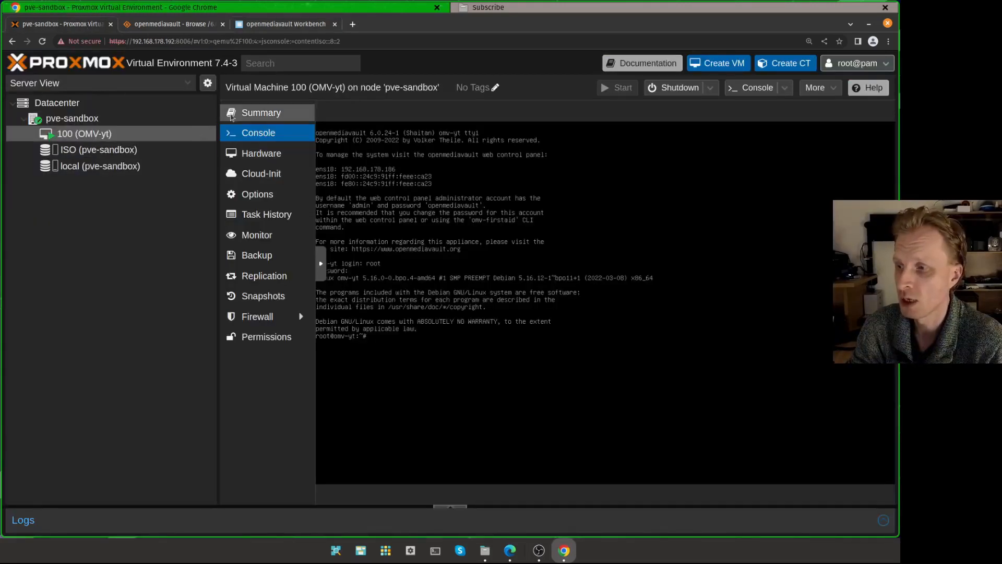
- Show VM 100's Summary and scroll through its CPU and memory usage charts
left_click(279, 116)
scroll(560, 254, "down", 5)
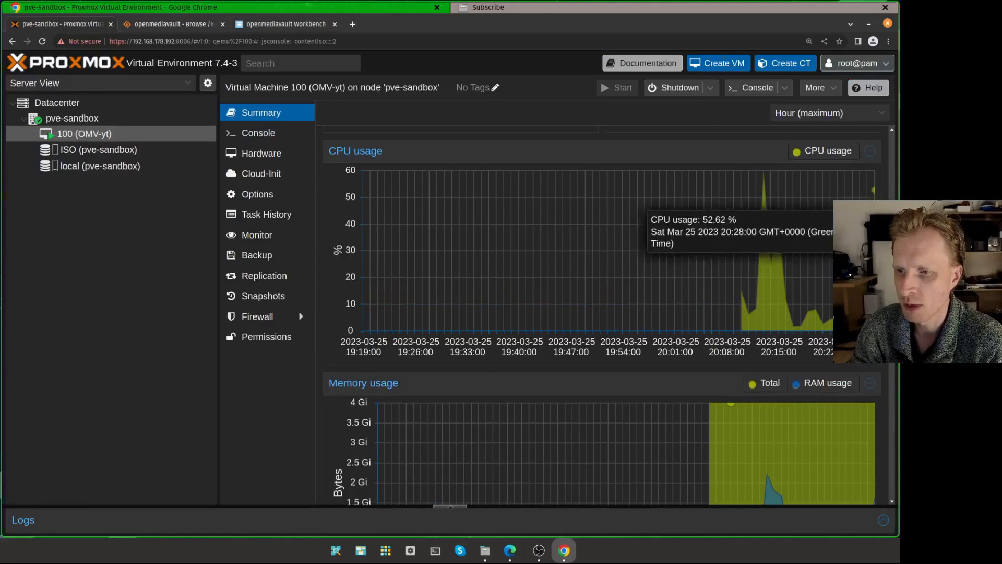
mouse_move(874, 194)
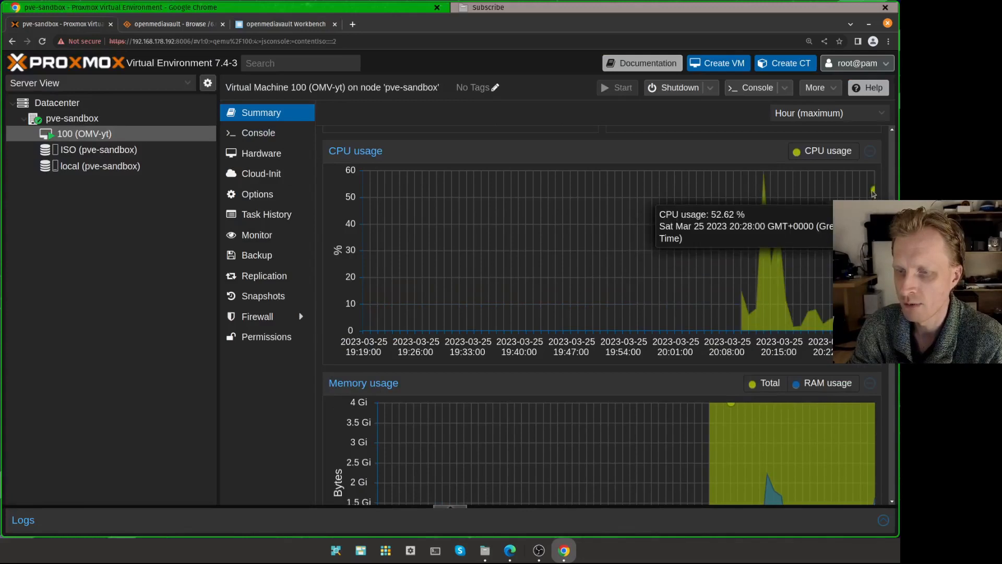
scroll(874, 193, "down", 3)
mouse_move(769, 292)
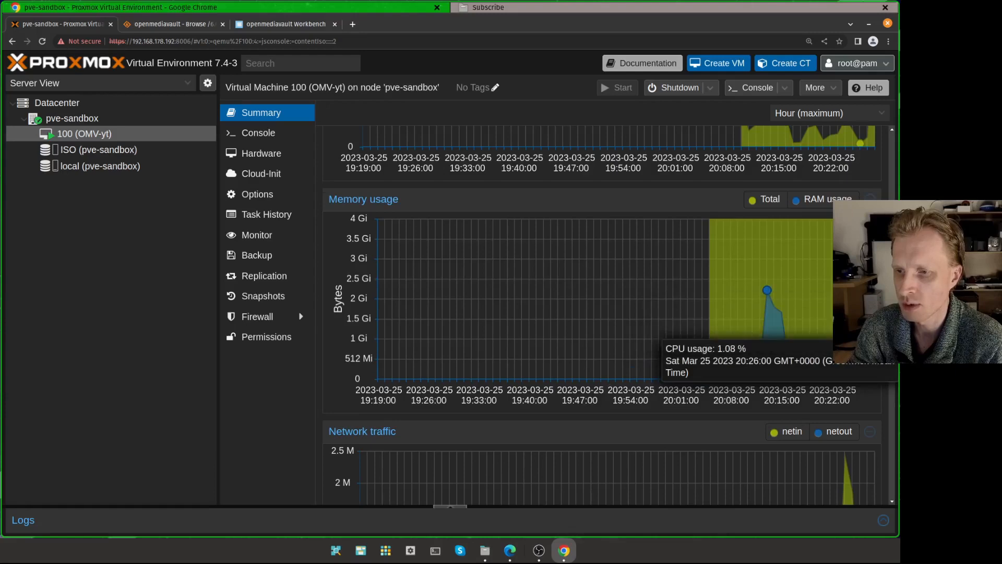
scroll(539, 281, "down", 5)
scroll(539, 280, "up", 10)
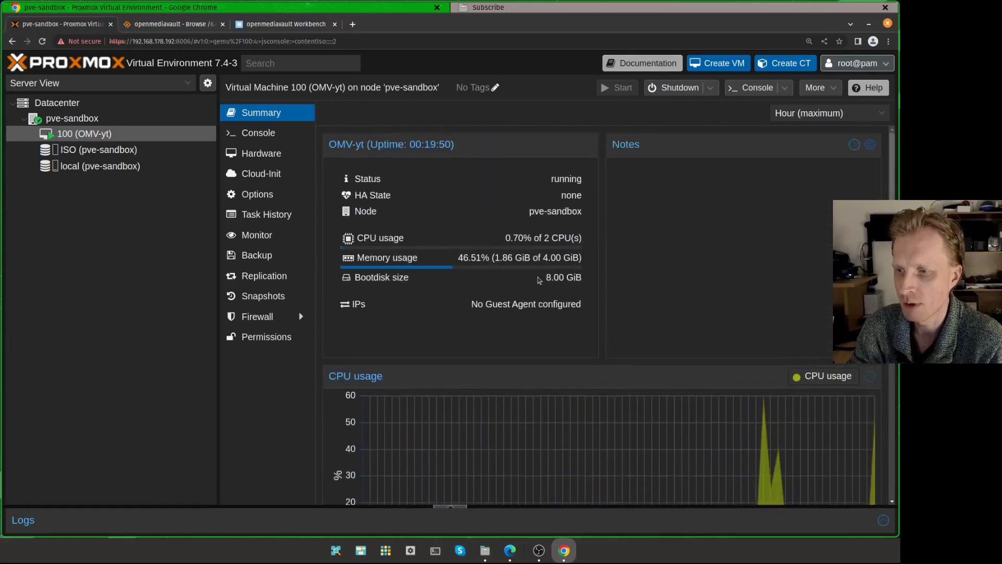